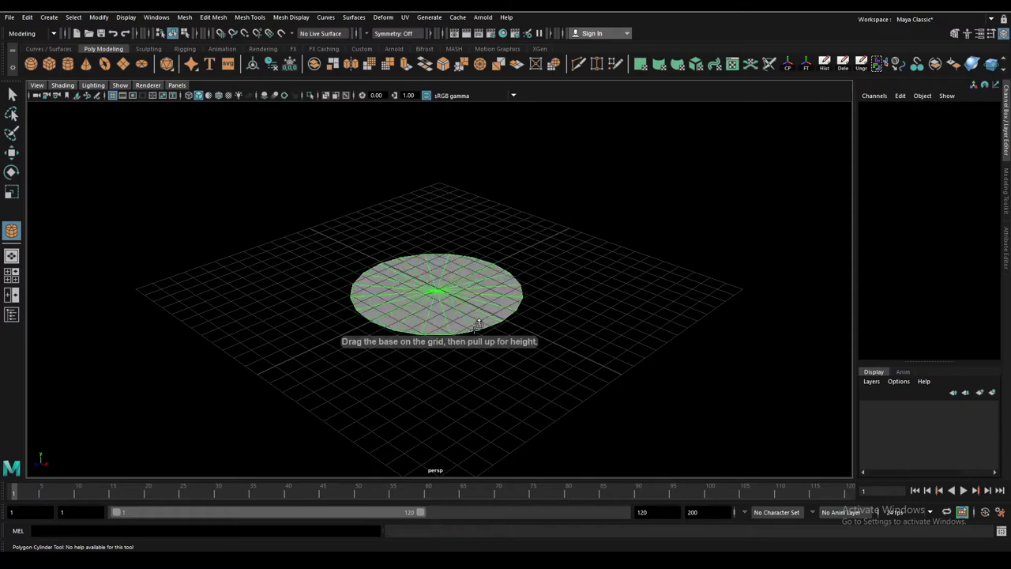
- Draw a polygon cylinder and set its axis and height subdivisions to 50
left_click_drag(422, 255, 809, 232, "alt")
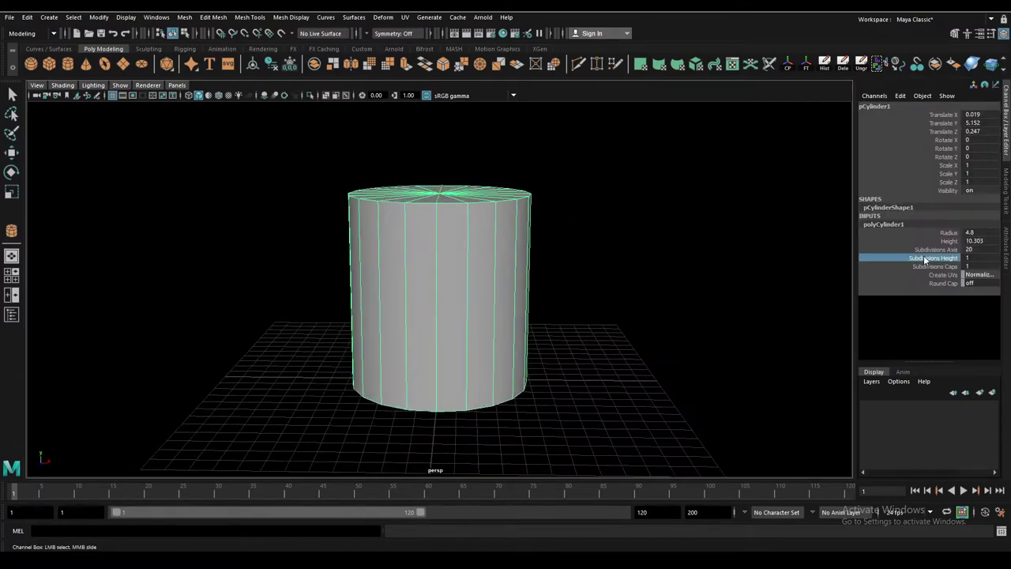
left_click(967, 258)
type("50")
key("Return")
left_click(936, 249)
type("50")
key("Return")
scroll(821, 249, "up", 2)
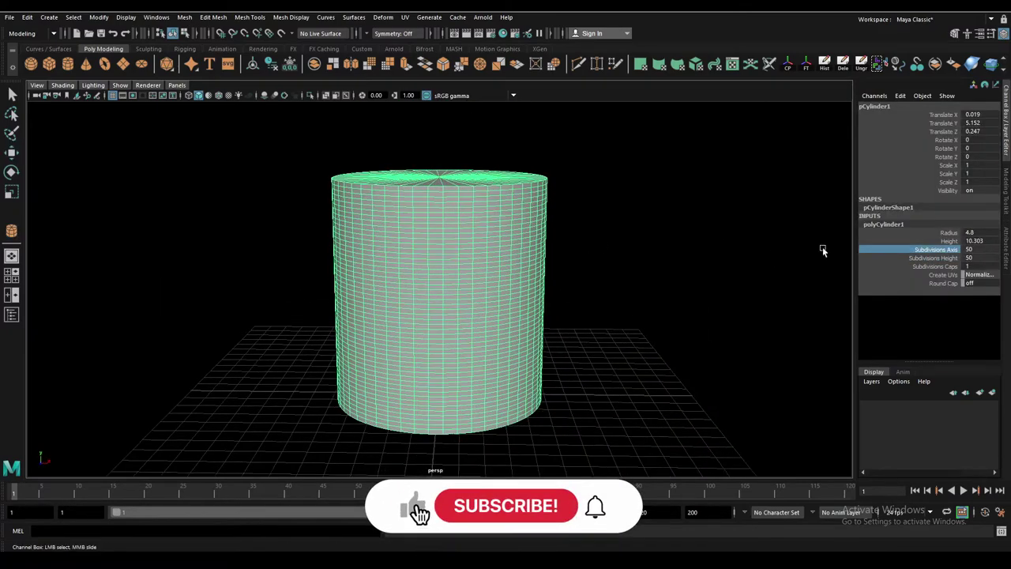
left_click(917, 263)
middle_click_drag(695, 255, 627, 248)
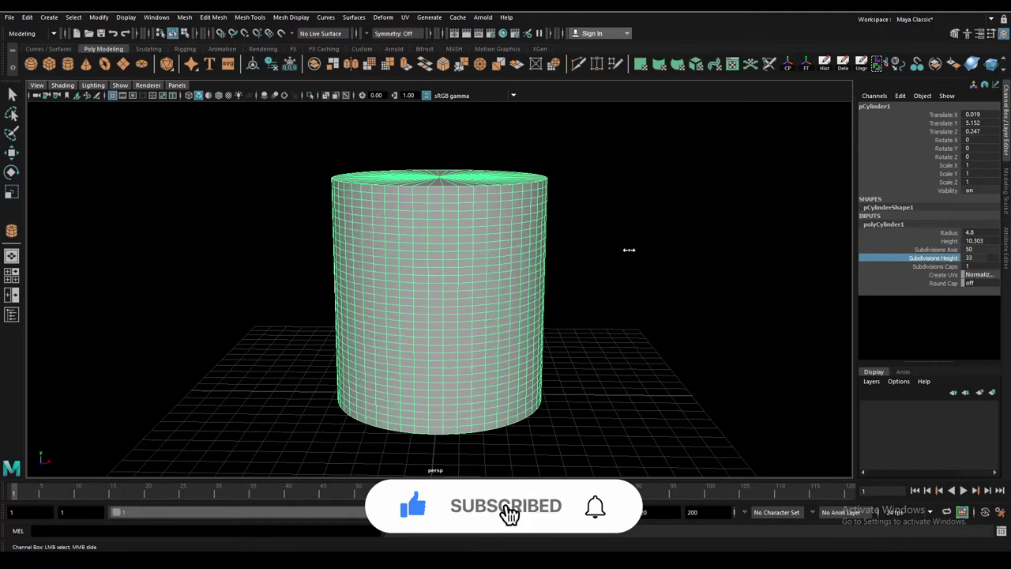
middle_click_drag(987, 243, 997, 240)
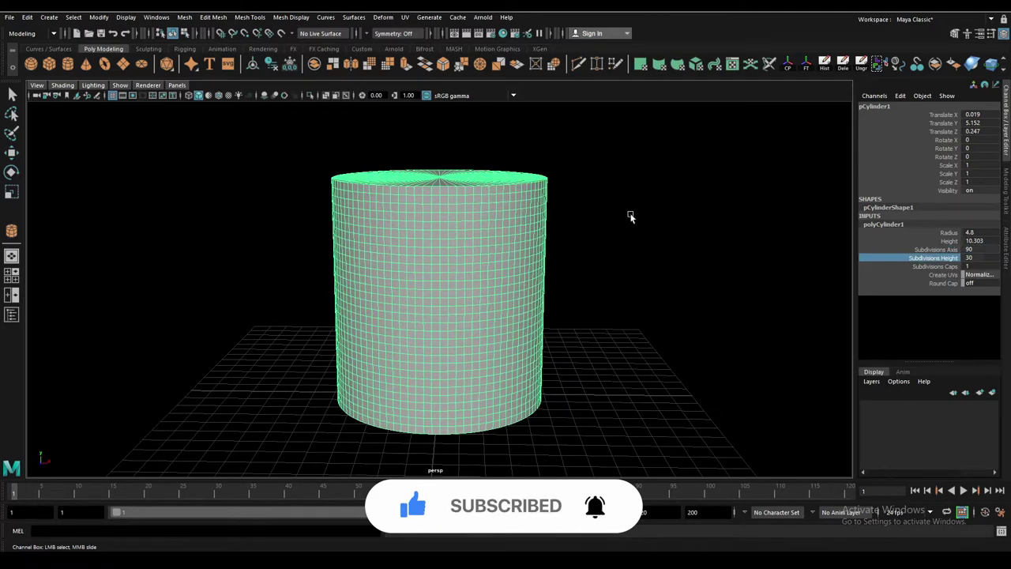
- Delete the cylinder's top cap faces to open it
mouse_move(630, 216)
left_mouse_down("alt")
mouse_move(577, 279)
mouse_move(558, 270)
left_mouse_up("alt")
key("w")
key("Delete")
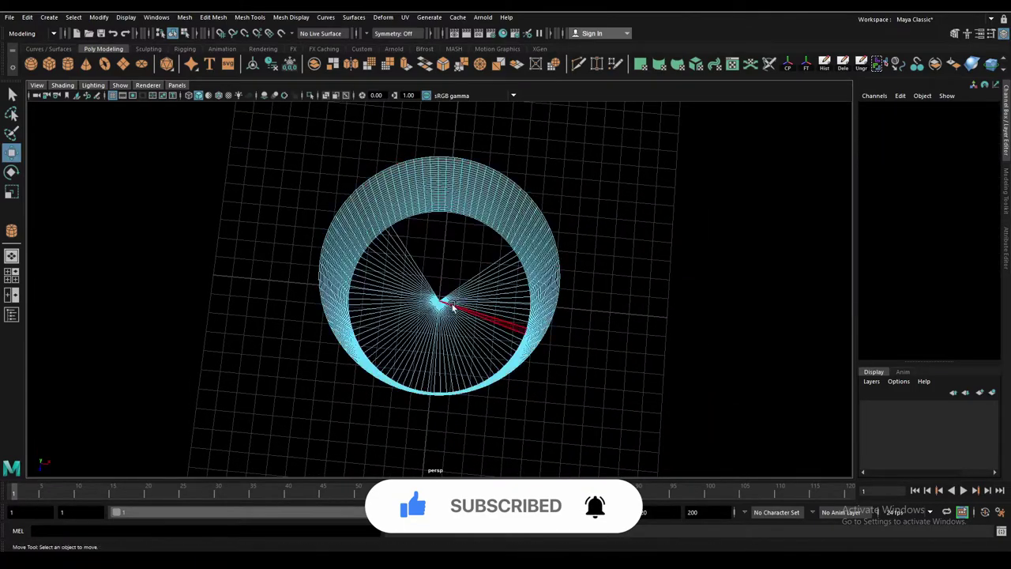
- Save the cylinder's original edges as a quick select set
mouse_move(451, 311)
left_mouse_down("alt")
mouse_move(485, 293)
mouse_move(559, 287)
left_mouse_up("alt")
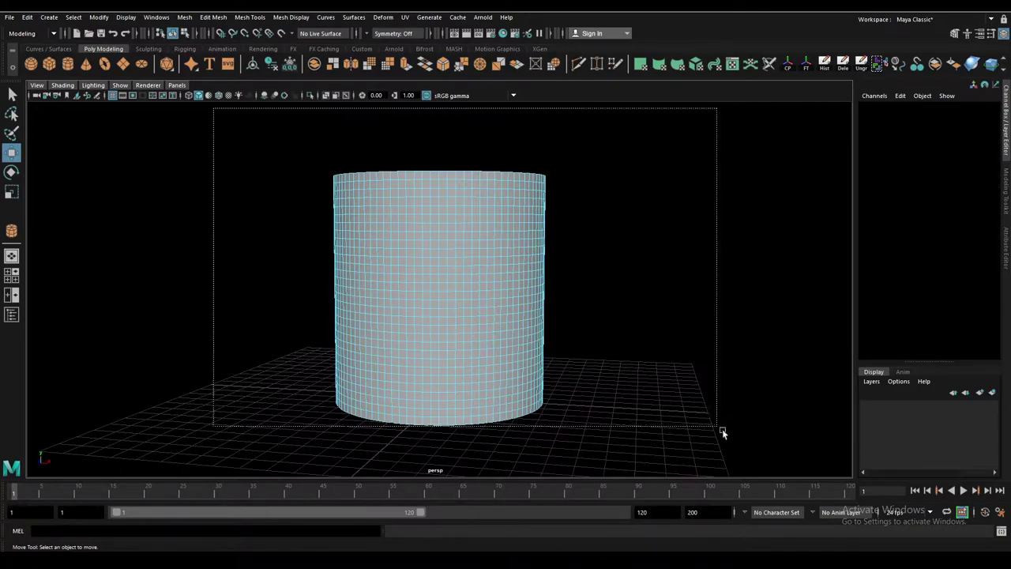
left_click_drag(721, 428, 720, 427)
left_click(48, 17)
mouse_move(63, 254)
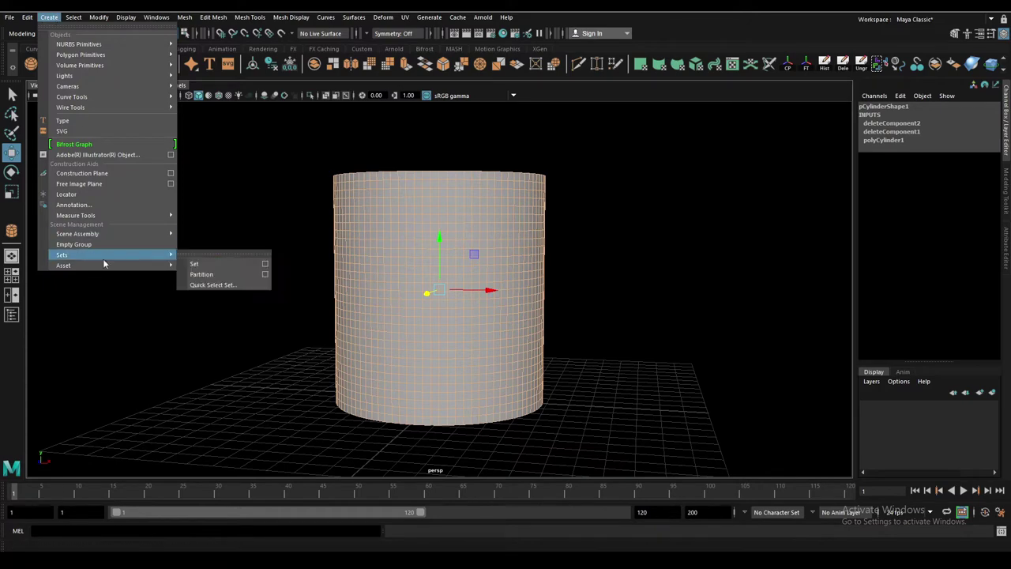
left_click(231, 292)
left_click(501, 295)
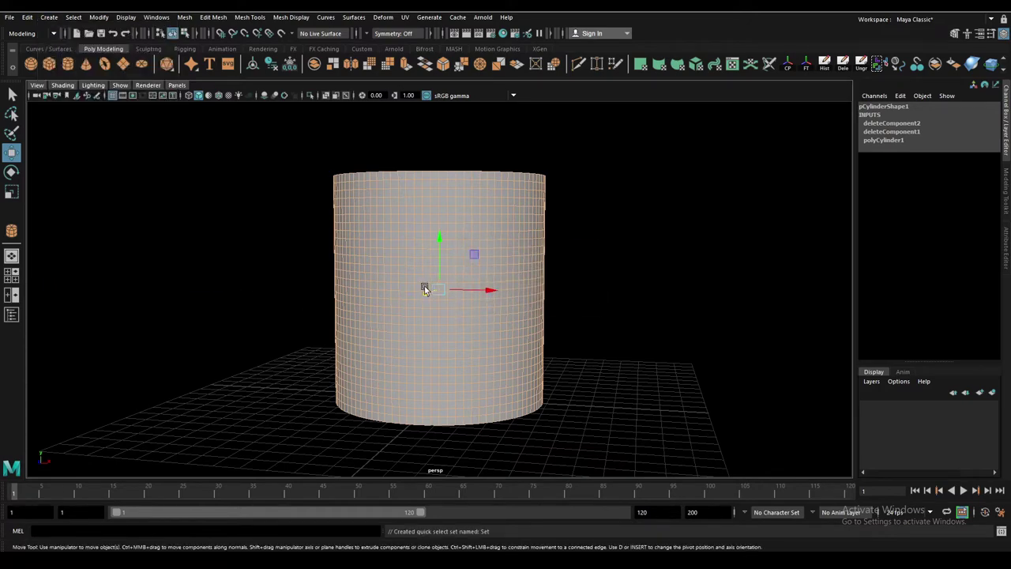
- Poke every face, then reselect the saved original edges and delete them, leaving diagonal diamonds
left_click(184, 17)
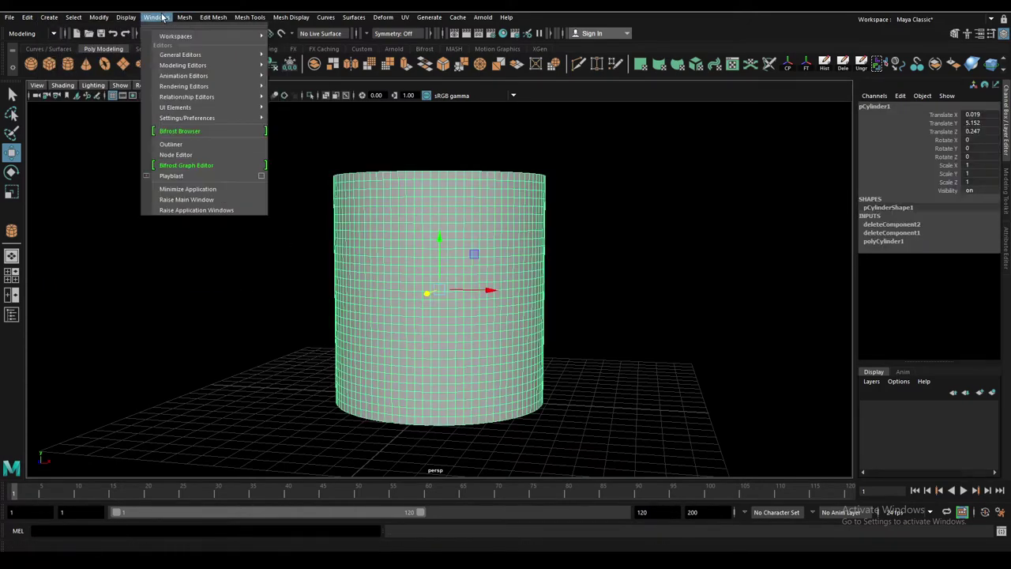
left_click(223, 323)
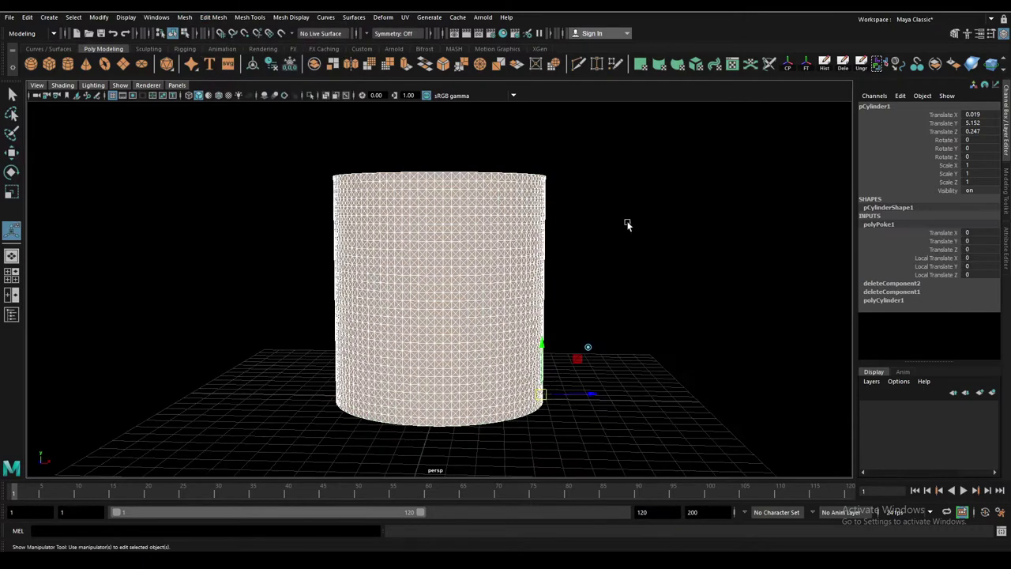
key("F8")
left_click(49, 18)
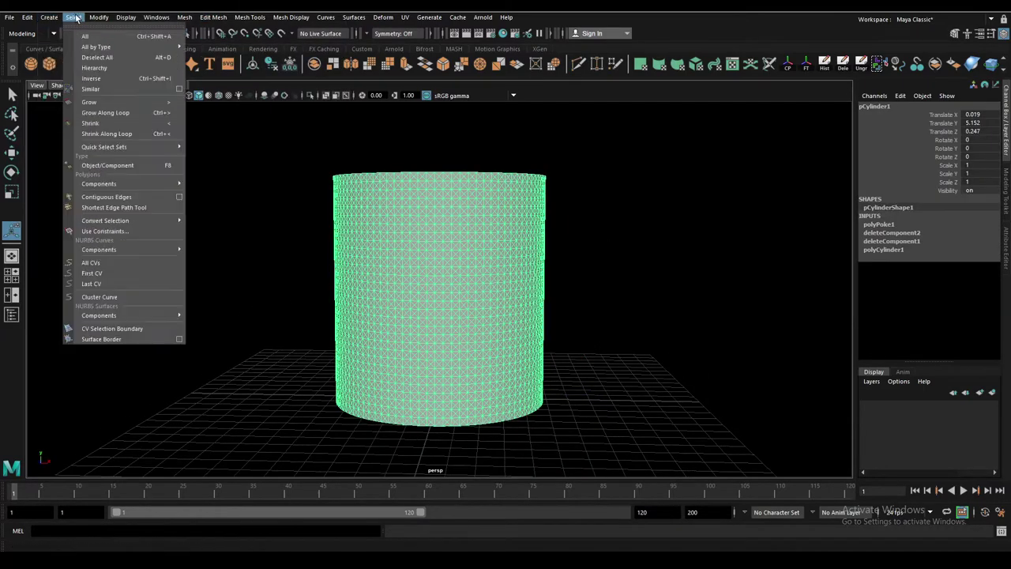
left_click(207, 148)
key("ctrl+Delete")
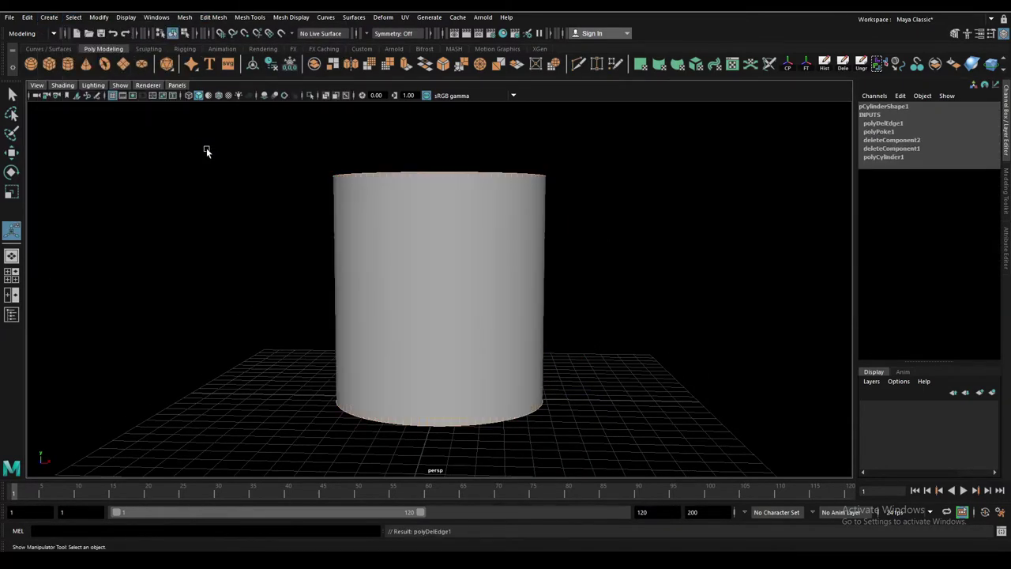
left_click(433, 217)
- Extrude the rim edges downward to form a solid band
key("w")
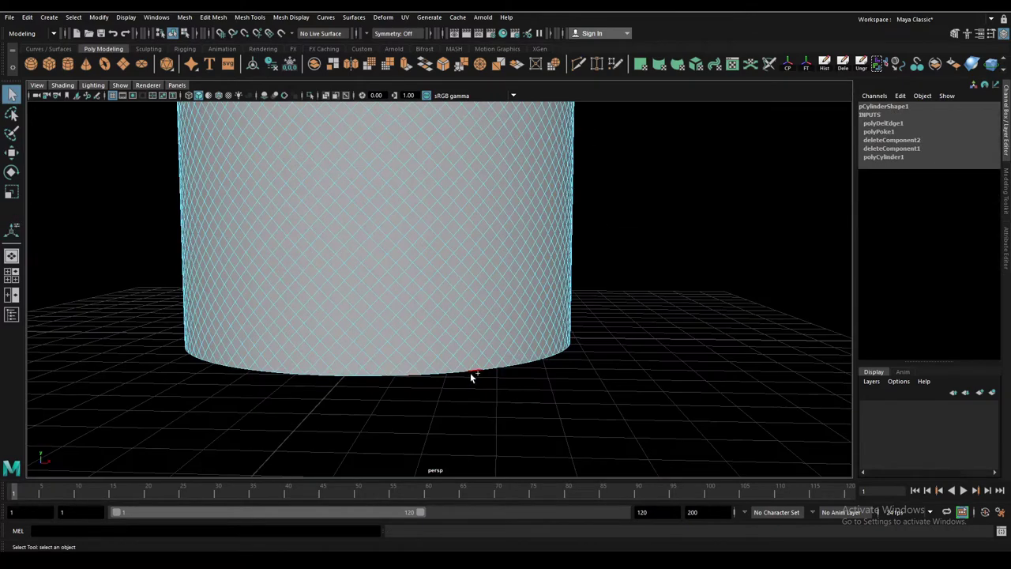
key("ctrl+e")
left_click_drag(605, 237, 587, 151, "alt")
left_click_drag(535, 233, 535, 261)
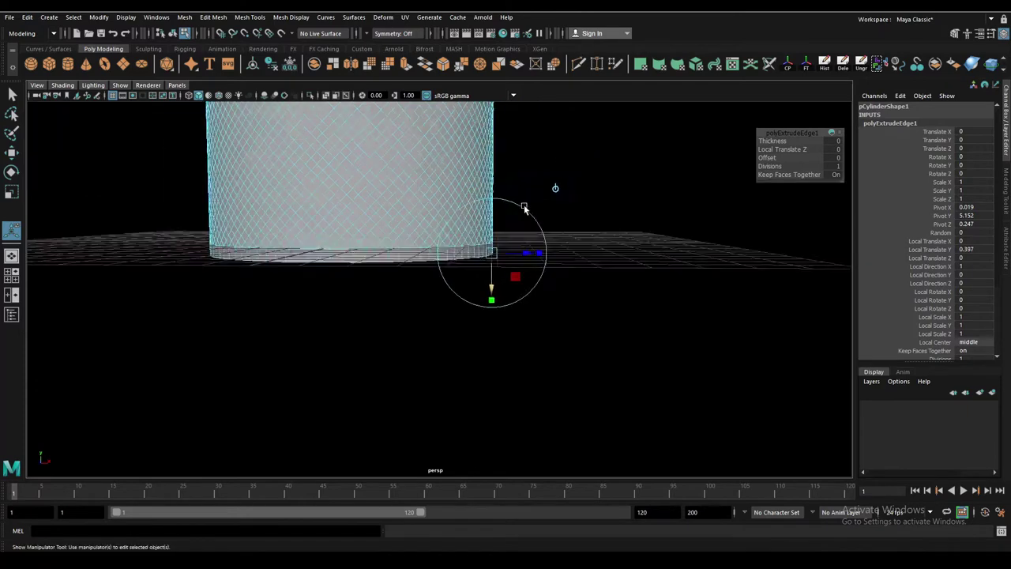
key("w")
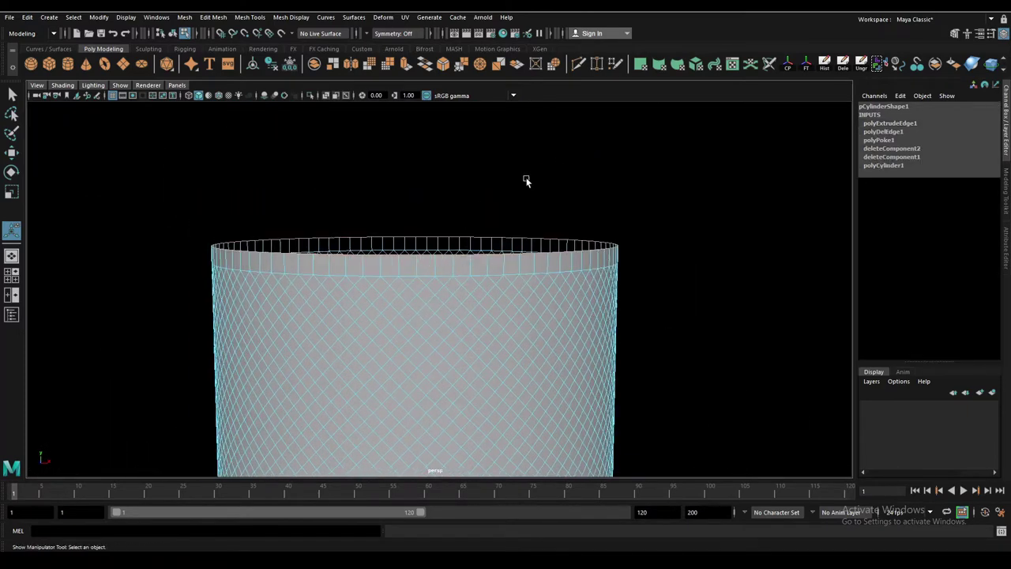
left_click_drag(415, 199, 416, 203)
key("ctrl+z")
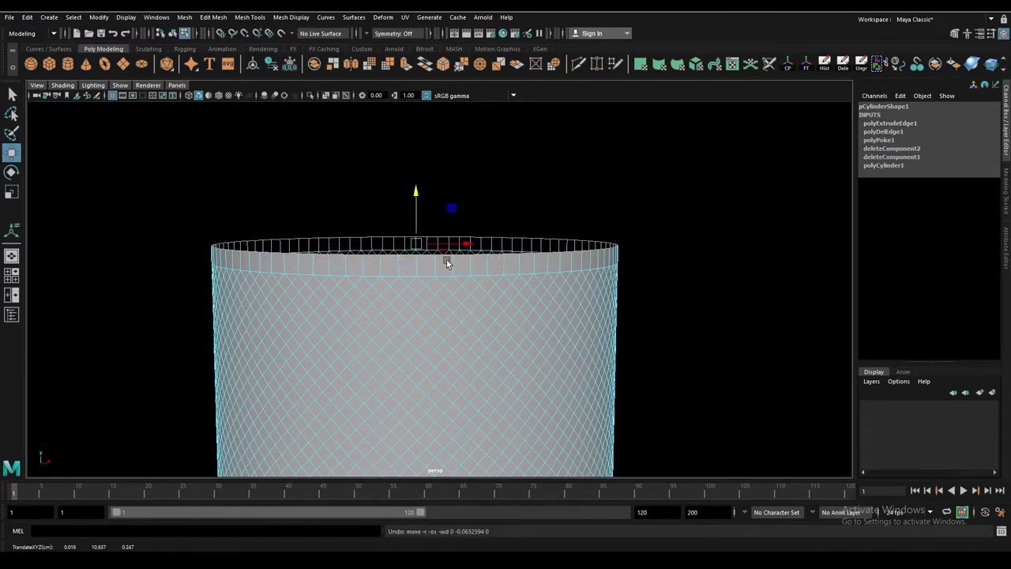
- Select the diamond faces of the cylinder wall using the four-view layout
scroll(451, 266, "up", 3)
scroll(474, 260, "down", 3)
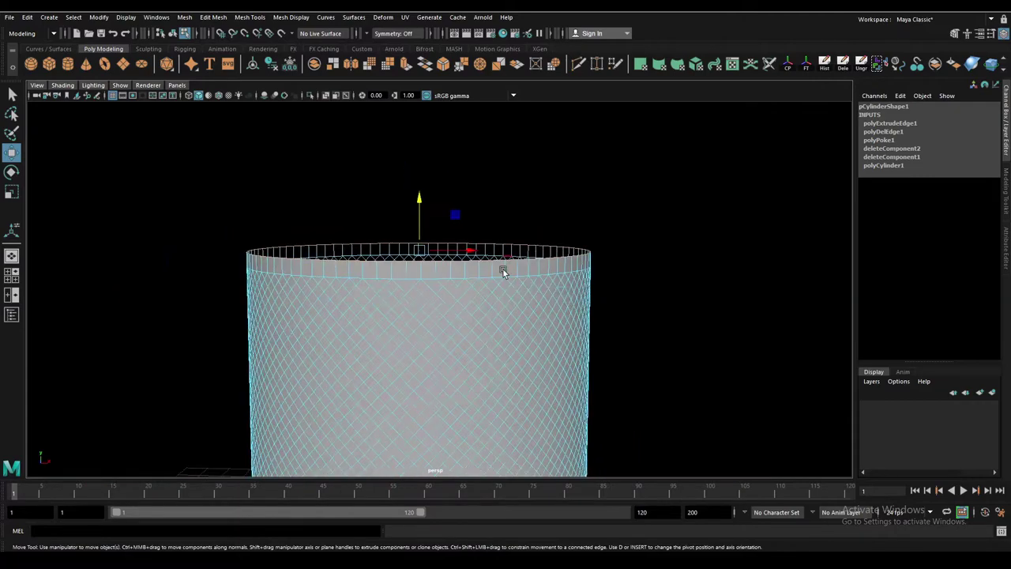
scroll(545, 190, "down", 3)
scroll(569, 205, "down", 3)
left_click(595, 216)
key("space")
key("space")
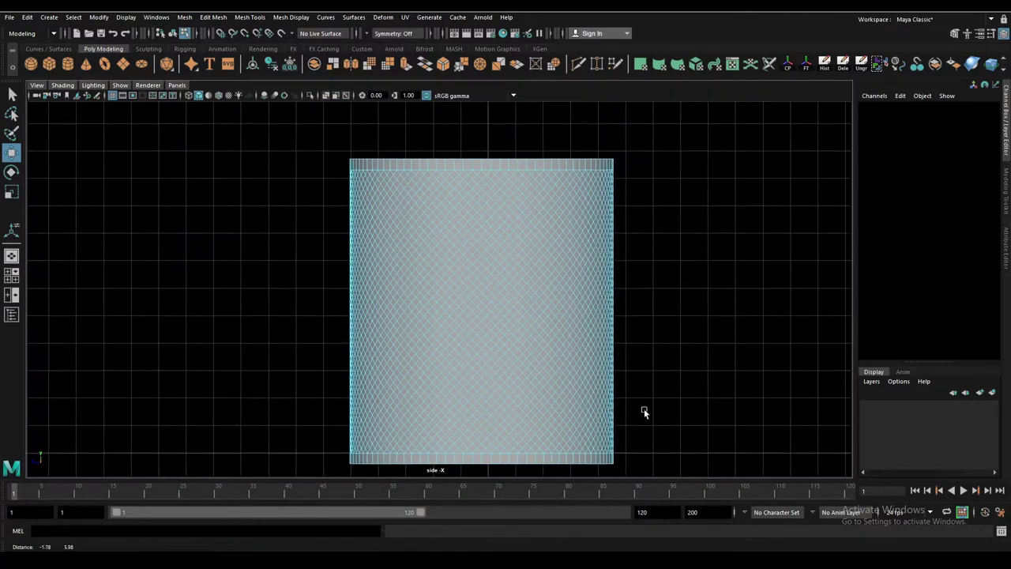
scroll(643, 410, "down", 1)
left_click_drag(669, 440, 379, 160)
left_click_drag(633, 183, 644, 467)
middle_click_drag(659, 410, 643, 356, "alt")
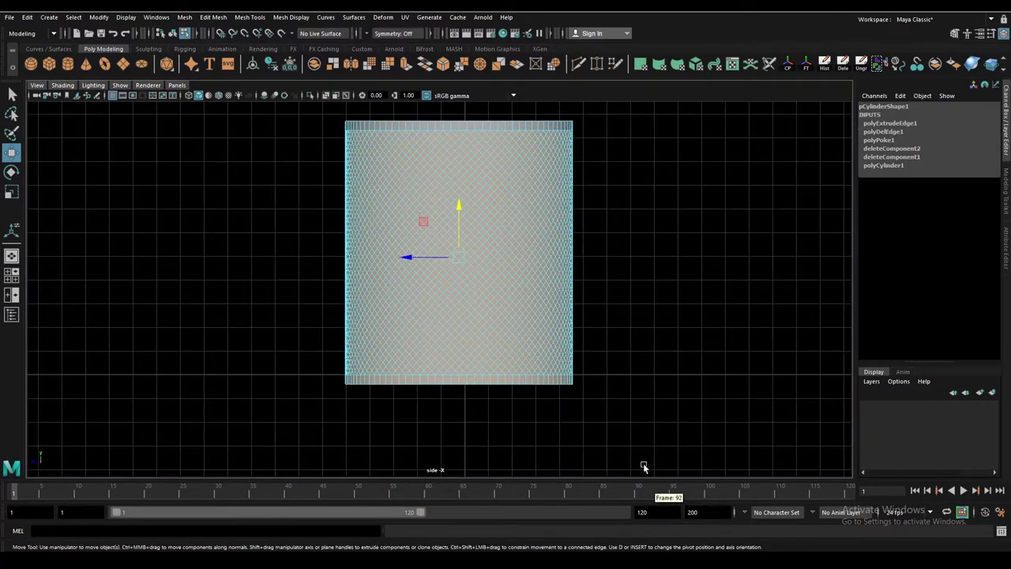
key("space")
key("space")
scroll(577, 206, "up", 2)
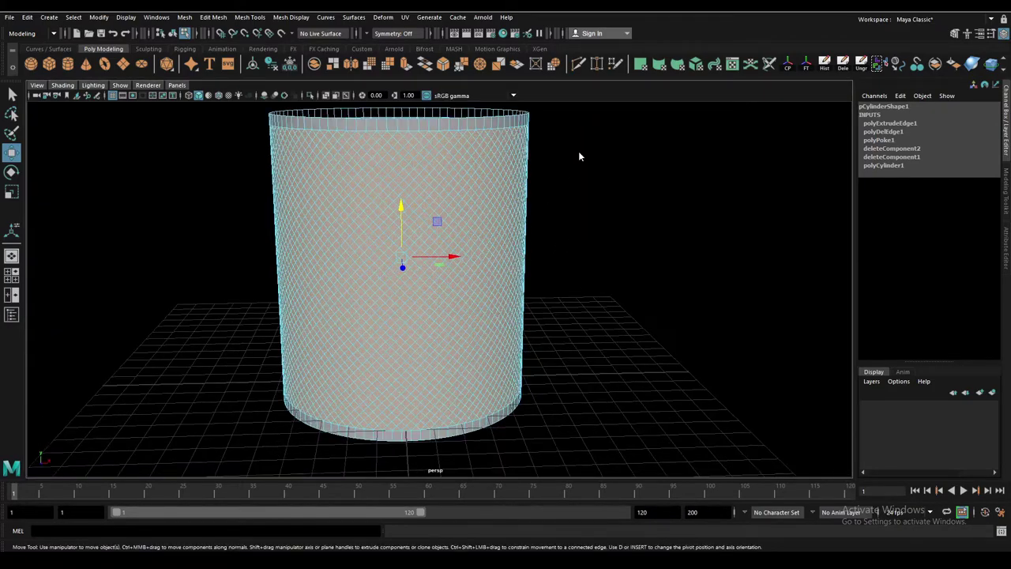
- Extrude the wall faces with Keep Faces Together off and an Offset separating the diamonds
key("ctrl+e")
left_click(835, 174)
scroll(553, 214, "up", 3)
left_click_drag(553, 214, 648, 287, "alt")
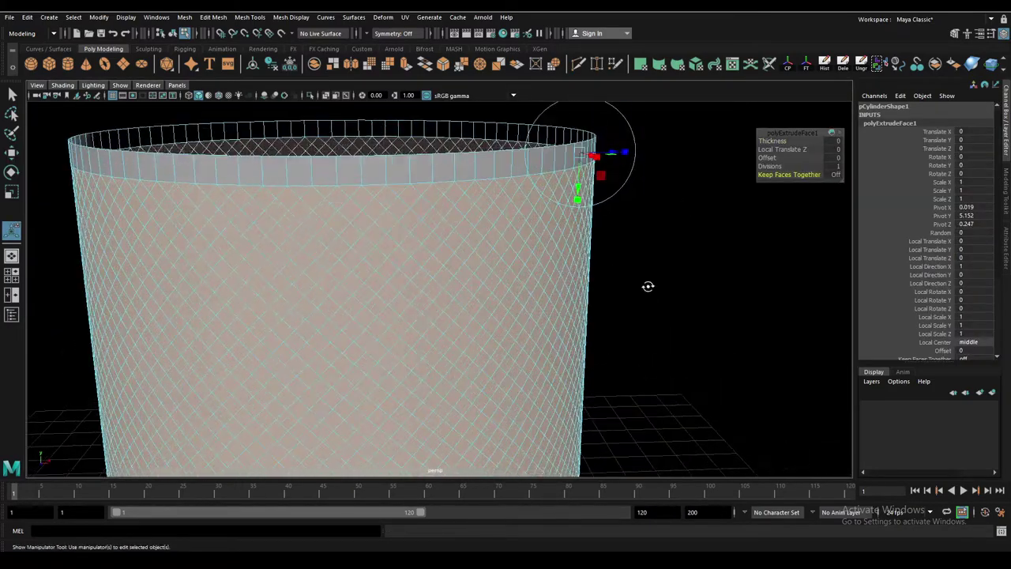
scroll(671, 219, "up", 2)
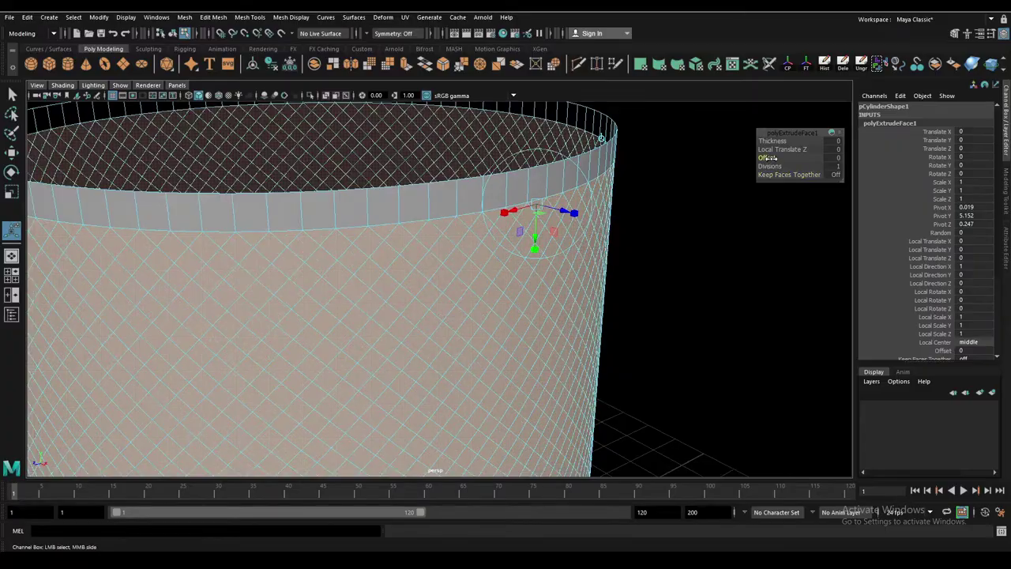
left_click_drag(768, 158, 790, 157)
left_click(776, 251)
scroll(776, 251, "up", 2)
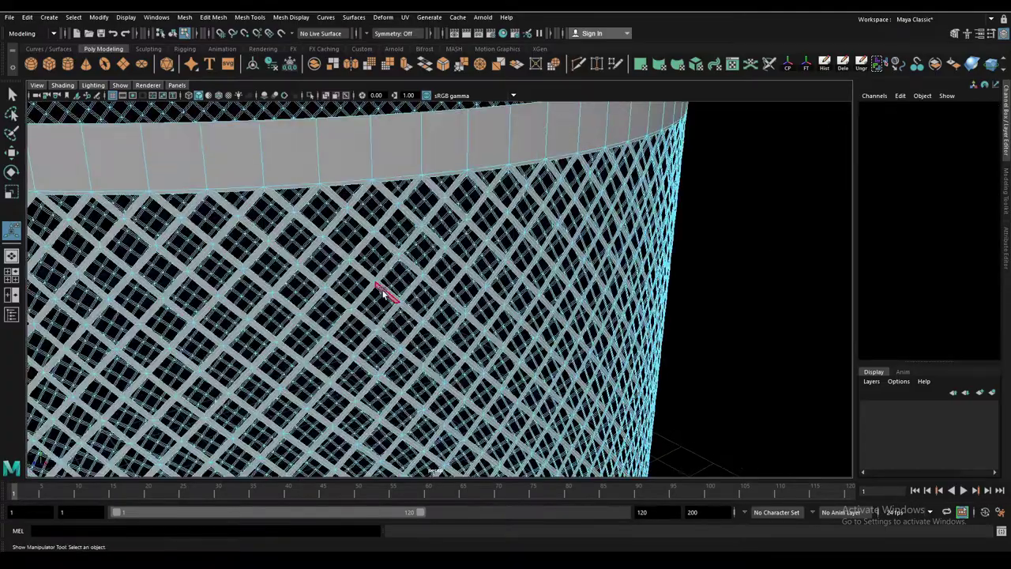
scroll(383, 294, "down", 5)
- Extrude the lattice faces again with a Thickness of 0.041
left_click(430, 282)
key("ctrl+e")
scroll(658, 253, "up", 3)
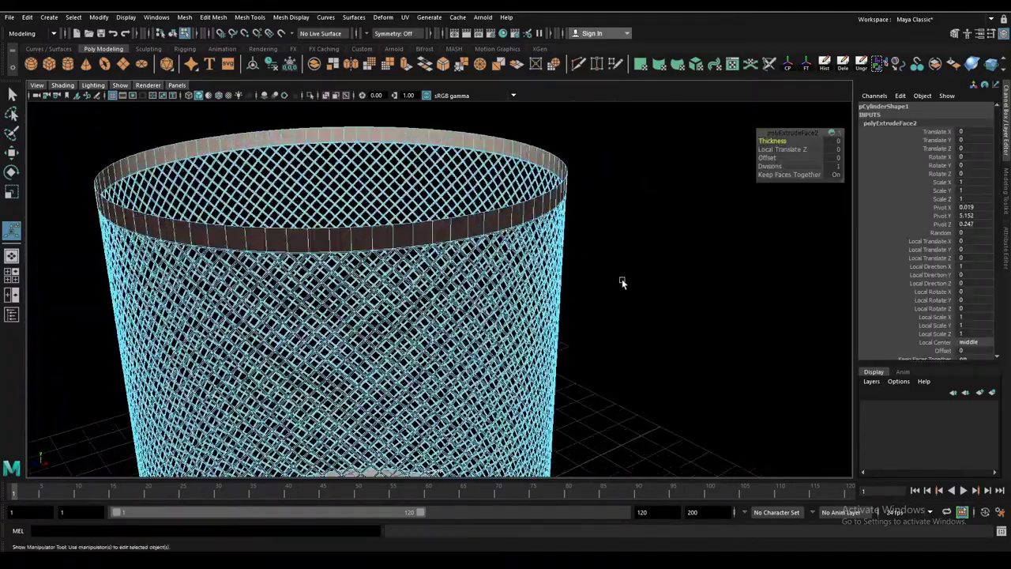
mouse_move(658, 253)
left_mouse_down("alt")
mouse_move(655, 218)
mouse_move(686, 255)
left_mouse_up("alt")
scroll(687, 256, "up", 2)
left_click_drag(771, 136, 791, 145)
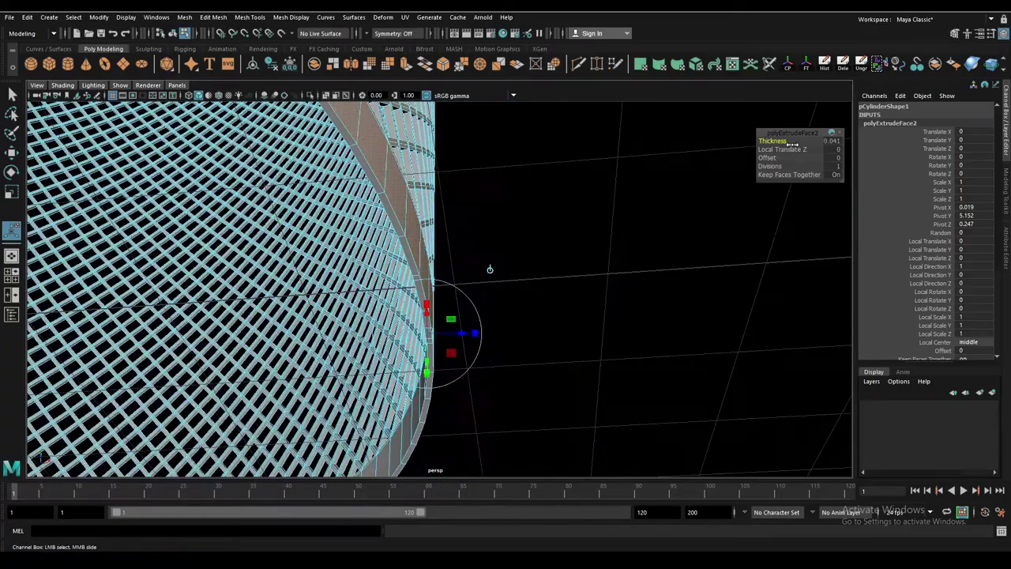
- Return to object mode and preview a new edge loop around the top rim
key("F8")
key("w")
scroll(460, 190, "down", 3)
scroll(460, 190, "down", 2)
scroll(398, 211, "up", 4)
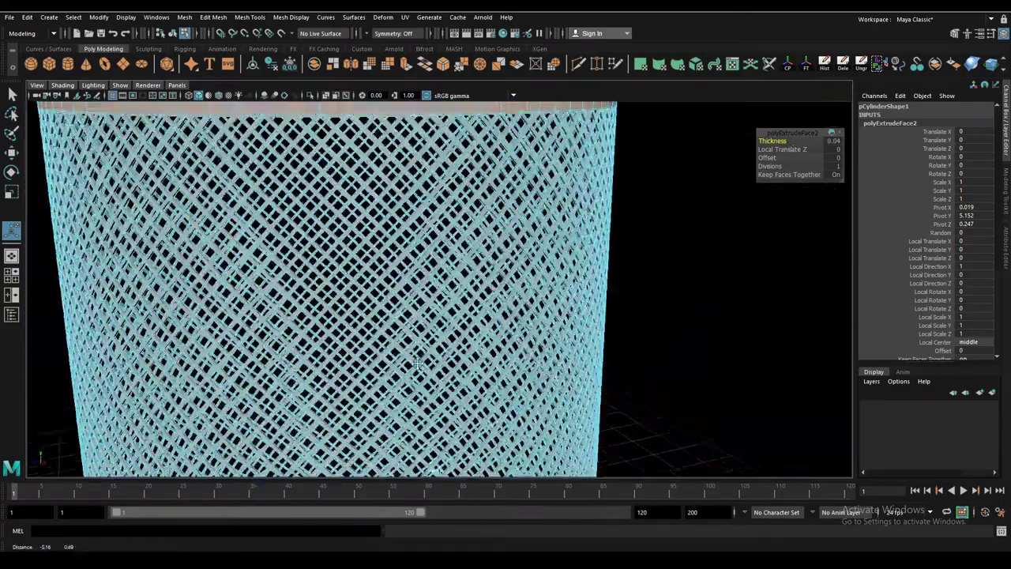
scroll(398, 210, "up", 2)
scroll(398, 211, "up", 1)
right_click_drag(398, 210, 384, 246, "shift")
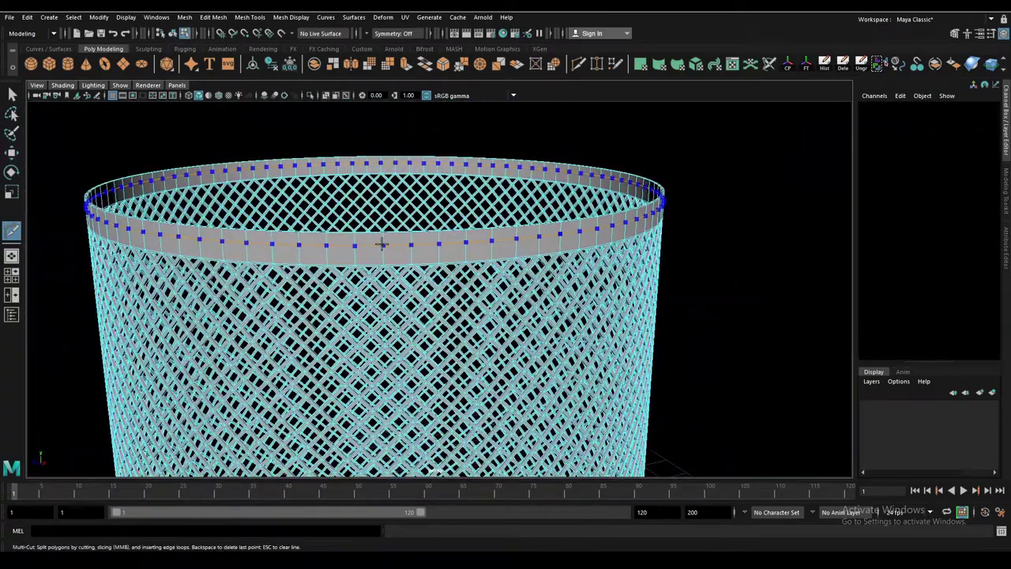
- Extrude the top rim face ring outward along Local Translate Z into a thicker lip
key("w")
left_click(427, 188)
double_click(426, 188, "shift")
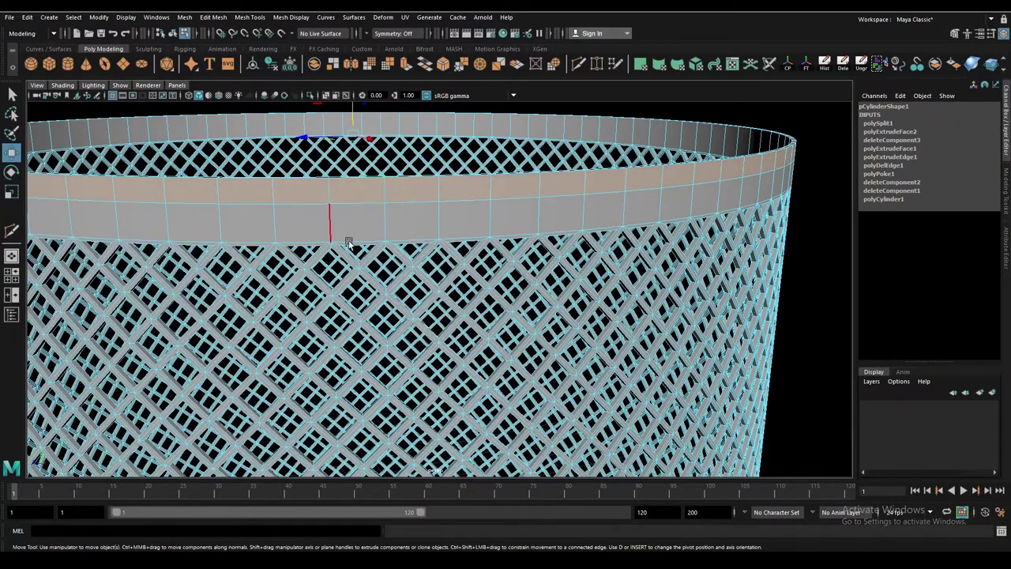
left_click_drag(427, 189, 526, 221, "alt")
key("ctrl+e")
left_click_drag(578, 248, 574, 237, "alt")
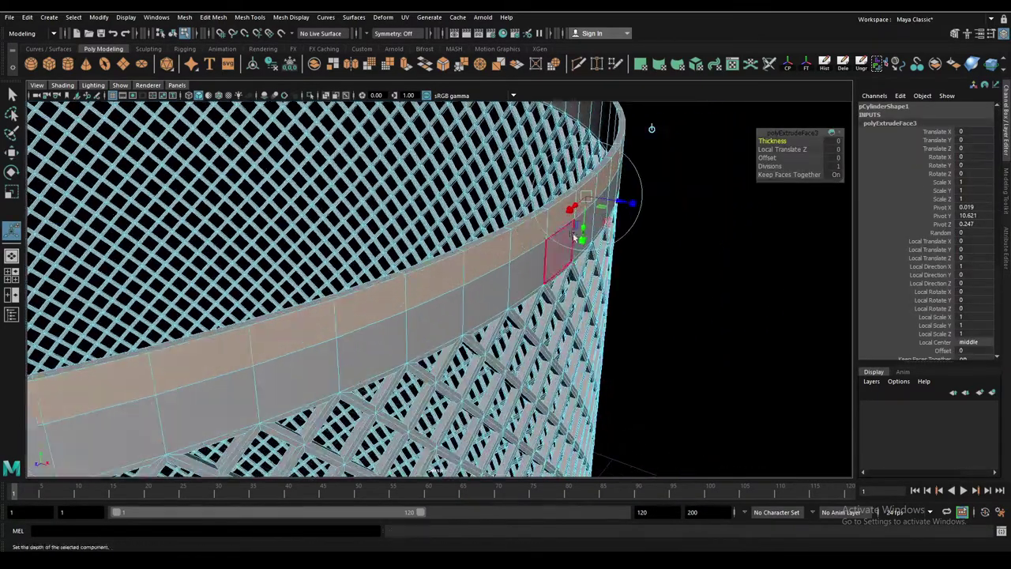
mouse_move(623, 205)
left_mouse_down()
mouse_move(605, 235)
mouse_move(604, 217)
mouse_move(602, 235)
left_mouse_up()
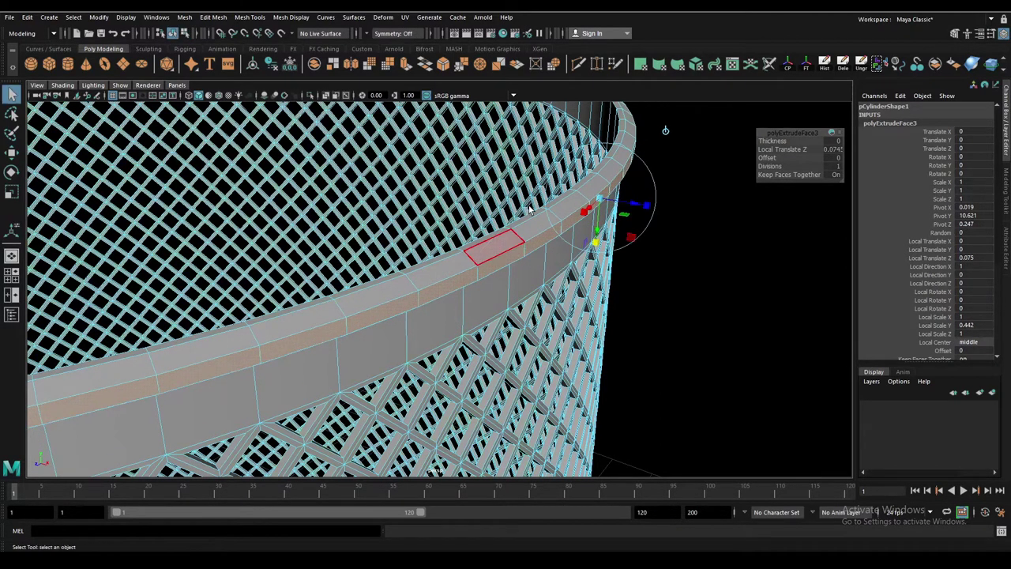
scroll(552, 229, "down", 5)
scroll(582, 253, "down", 5)
key("F8")
- Add a lattice deformer and scale its top points outward and raise them to flare the basket
left_click(382, 17)
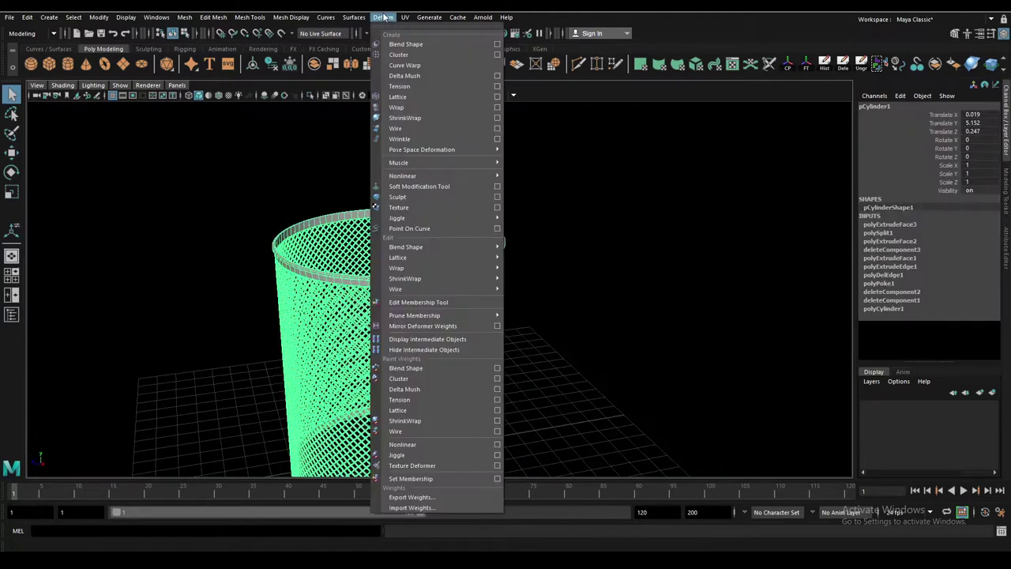
left_click(401, 98)
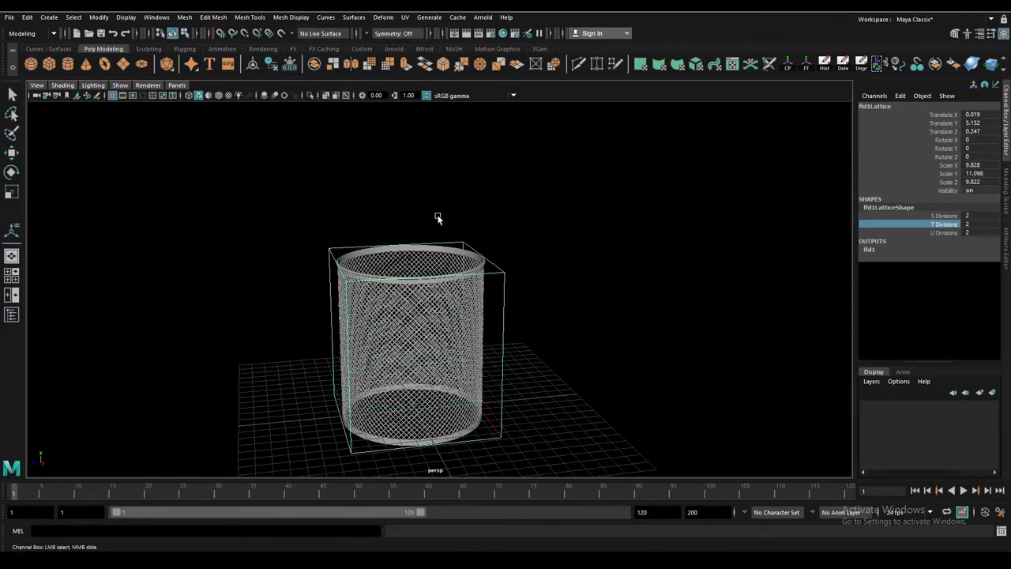
key("F8")
left_click_drag(203, 153, 596, 289)
key("r")
left_click_drag(463, 289, 454, 260)
key("w")
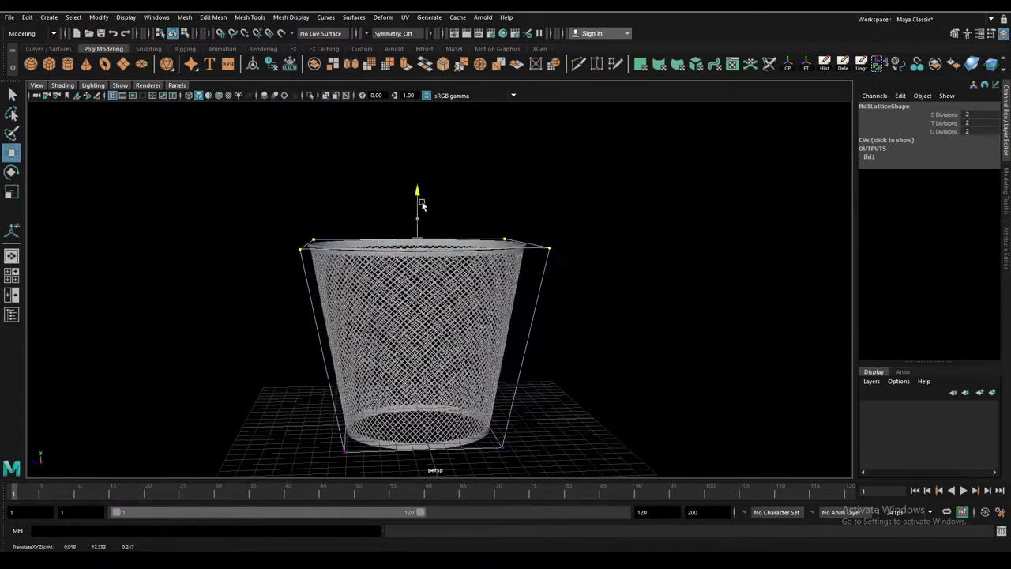
mouse_move(422, 205)
left_mouse_down()
mouse_move(432, 161)
mouse_move(402, 225)
mouse_move(410, 255)
left_mouse_up()
key("r")
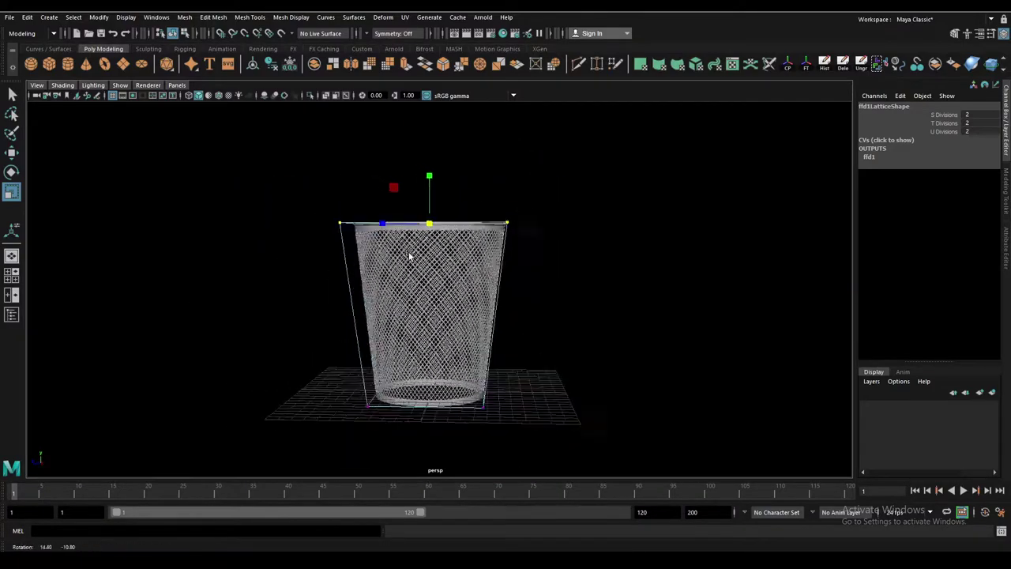
- Frame the finished wastebasket, clear the selection, and draw the base of a new cylinder
left_click_drag(411, 252, 419, 227, "alt")
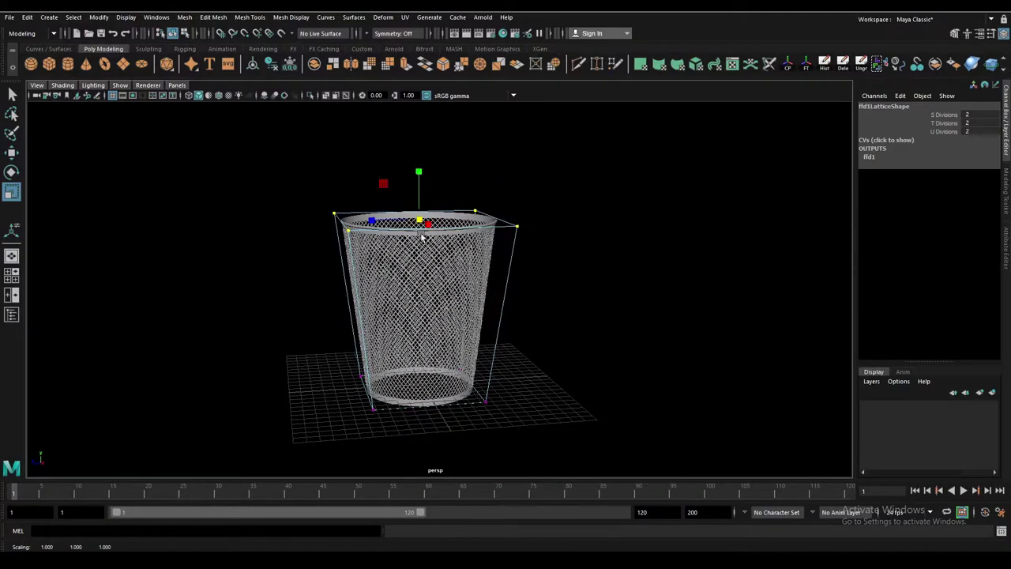
mouse_move(361, 177)
left_mouse_down()
mouse_move(625, 323)
mouse_move(568, 332)
left_mouse_up()
key("f")
scroll(463, 299, "up", 3)
scroll(593, 320, "down", 5)
key("w")
left_click(568, 332)
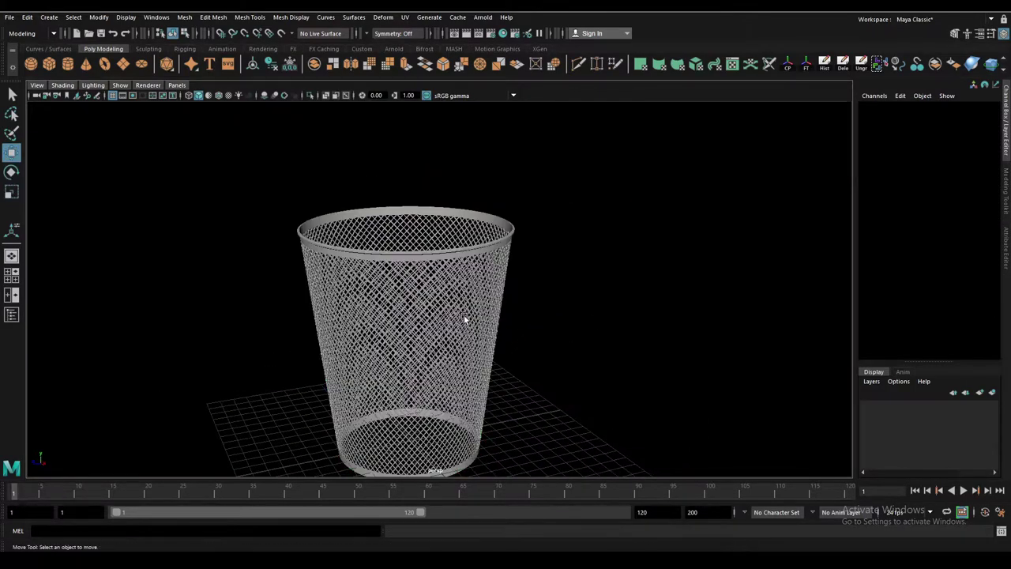
left_click_drag(405, 300, 468, 304)
- Set the new cylinder's height and give it 50 height and 50 axis subdivisions
left_click_drag(407, 237, 418, 130)
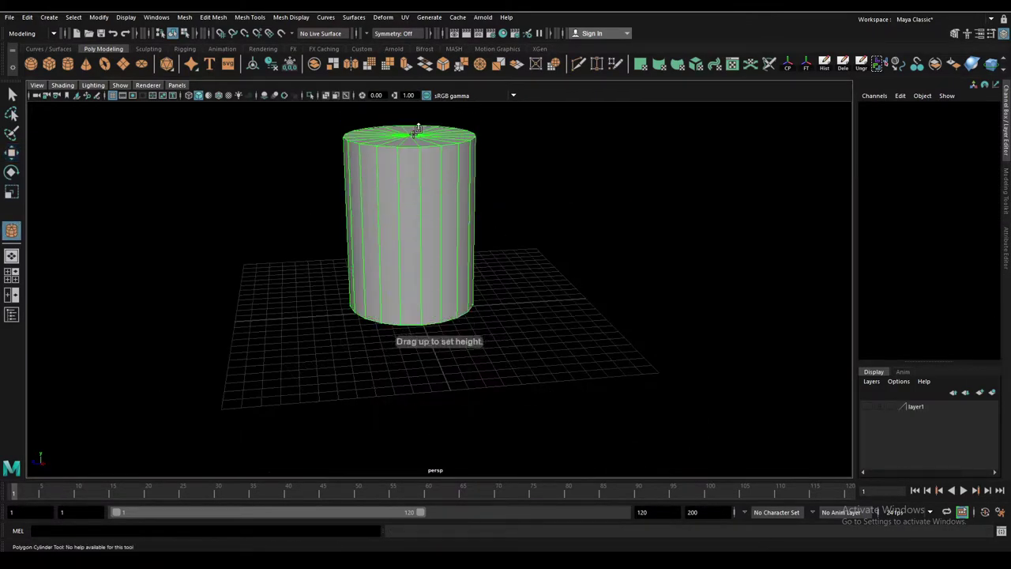
left_click(932, 257)
middle_click_drag(946, 266, 805, 278)
left_click(936, 250)
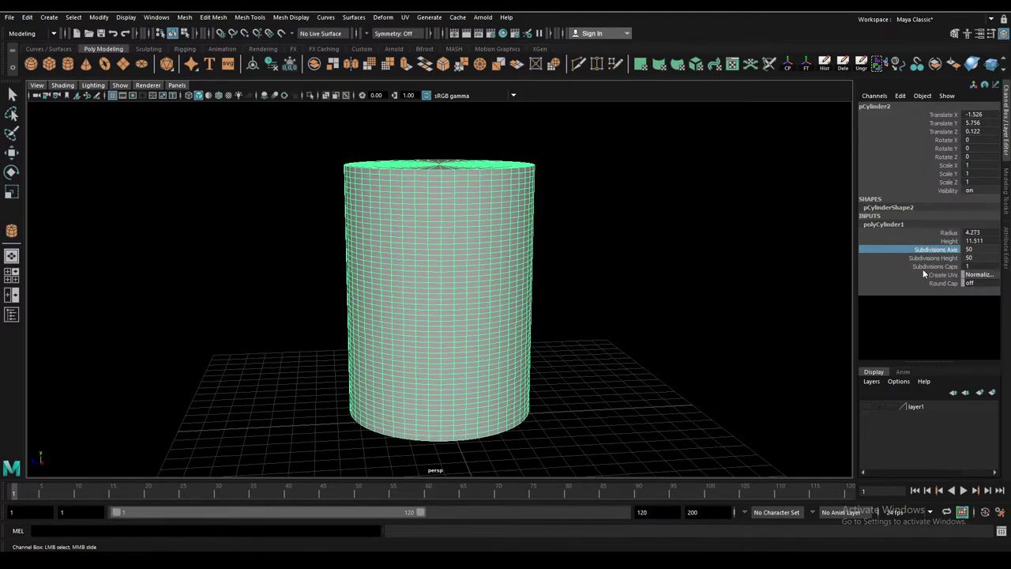
key("Return")
- In the flat side view, select a vertical strip of the cylinder's wall faces
mouse_move(661, 277)
left_mouse_down("alt")
mouse_move(418, 176)
mouse_move(555, 316)
left_mouse_up("alt")
key("w")
mouse_move(686, 225)
left_mouse_down("alt")
mouse_move(470, 332)
mouse_move(443, 286)
mouse_move(548, 354)
mouse_move(471, 273)
left_mouse_up("alt")
right_click_drag(471, 273, 536, 350, "alt")
left_click_drag(536, 349, 604, 362)
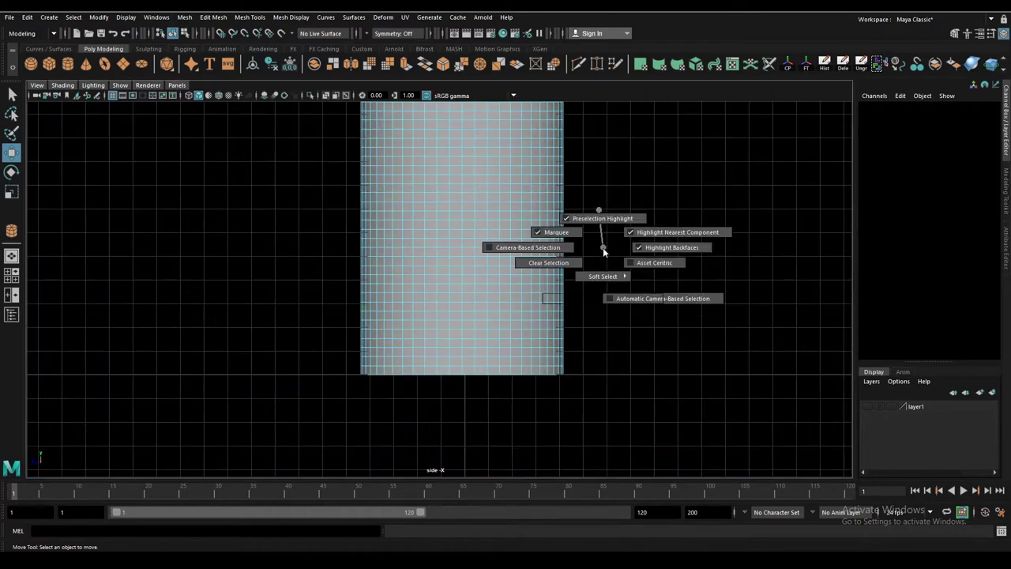
mouse_move(597, 252)
right_mouse_down()
mouse_move(567, 204)
mouse_move(581, 232)
right_mouse_up()
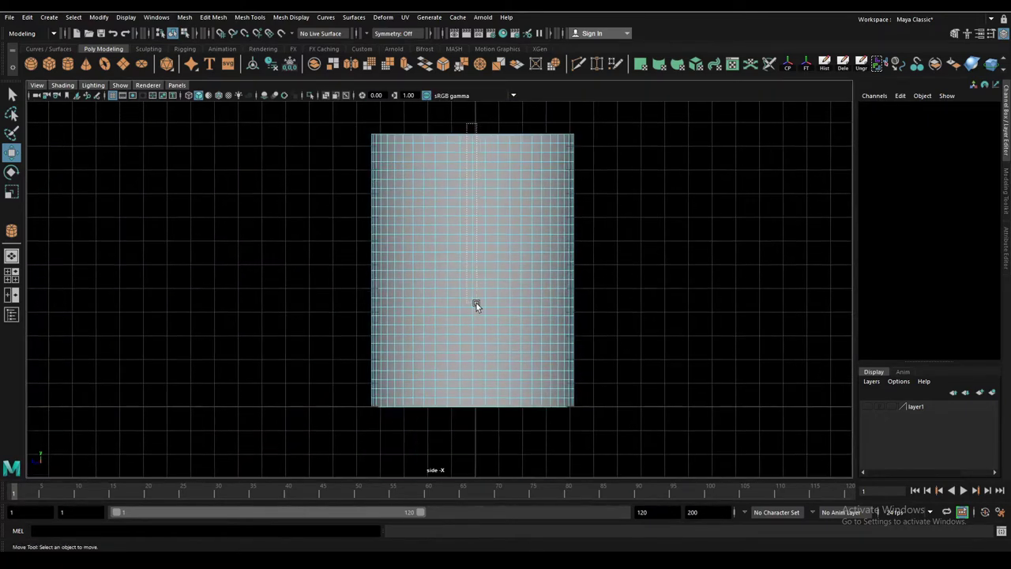
left_click_drag(478, 337, 479, 337)
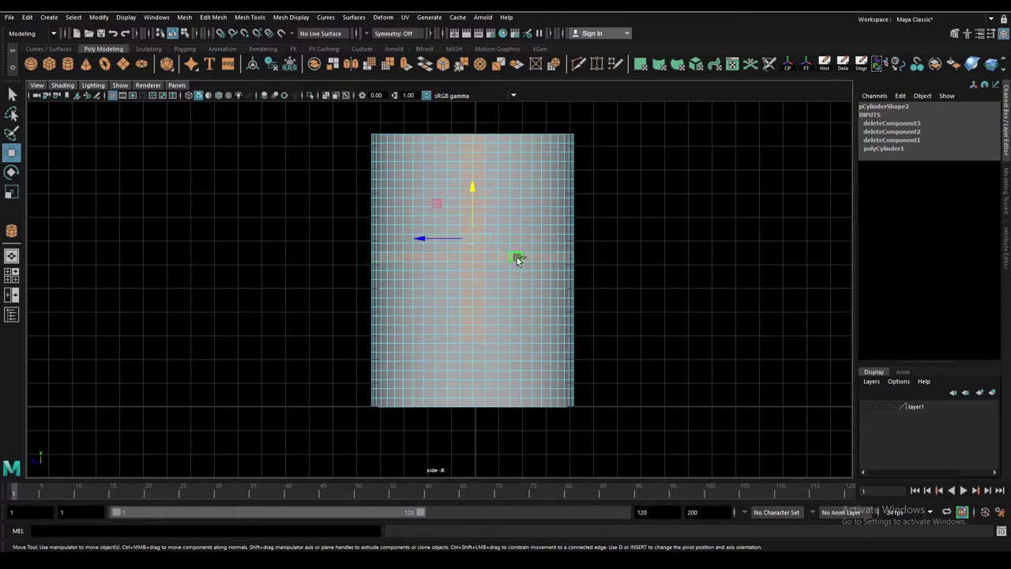
- Select the face panels around the strip and band from a near-level perspective view
key("space")
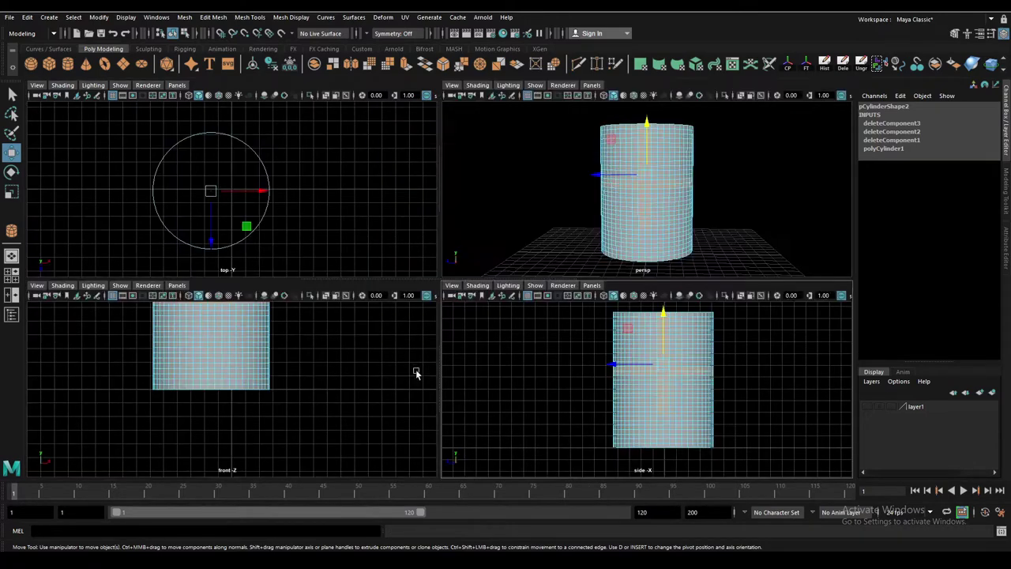
key("space")
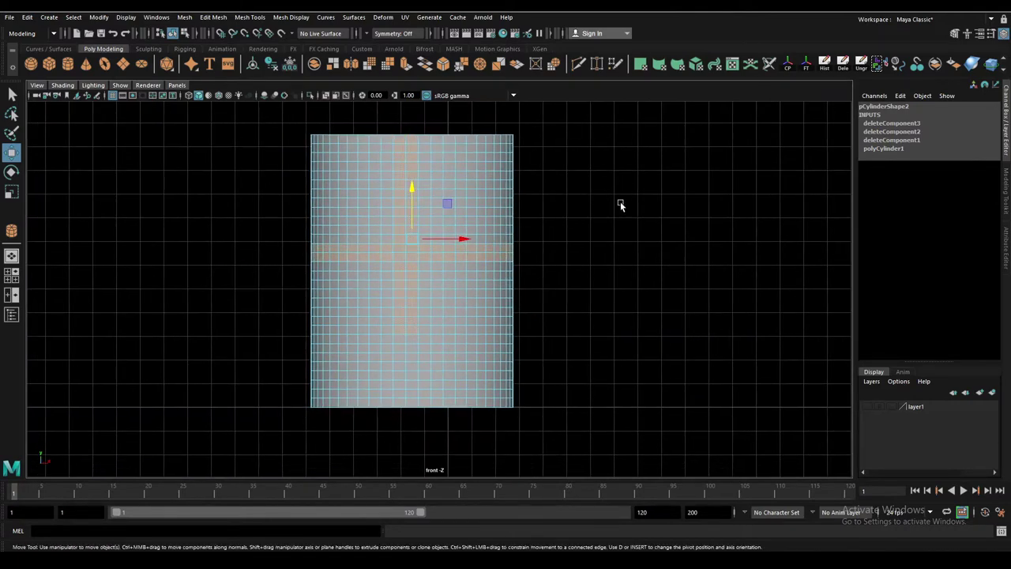
key("space")
key("space")
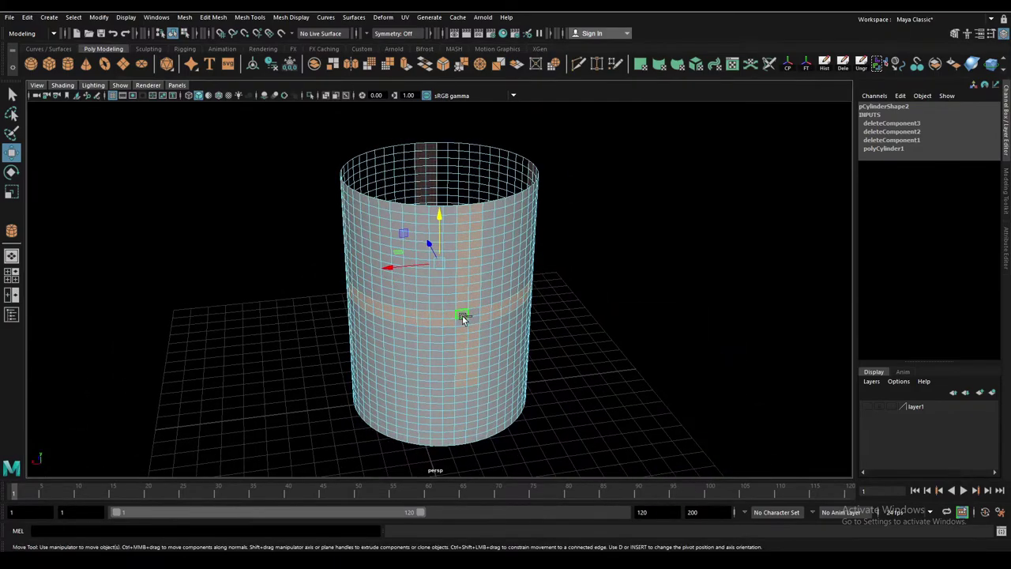
mouse_move(684, 289)
left_mouse_down("alt")
mouse_move(484, 291)
mouse_move(548, 271)
mouse_move(589, 322)
mouse_move(471, 282)
left_mouse_up("alt")
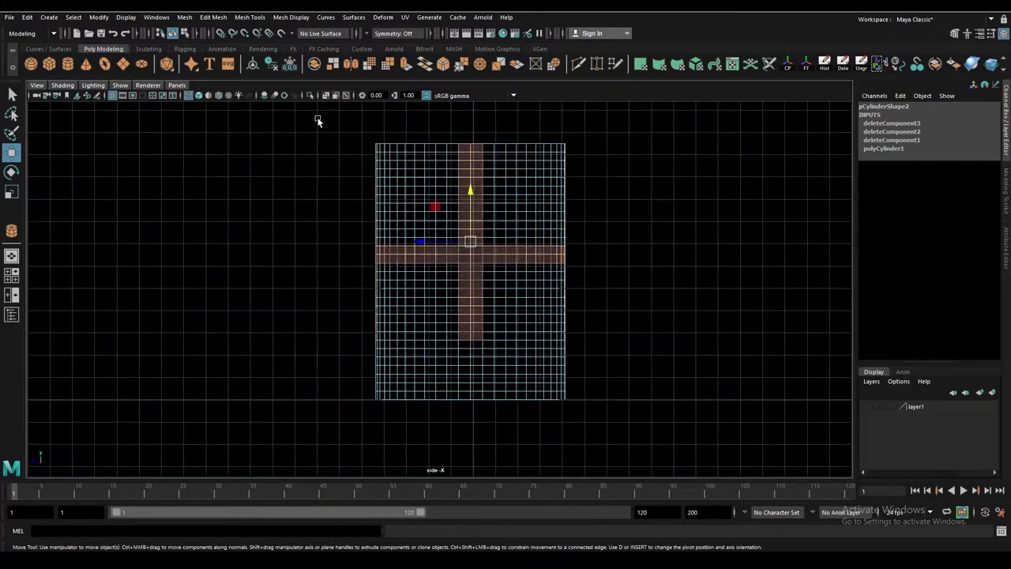
left_click_drag(654, 331, 654, 332)
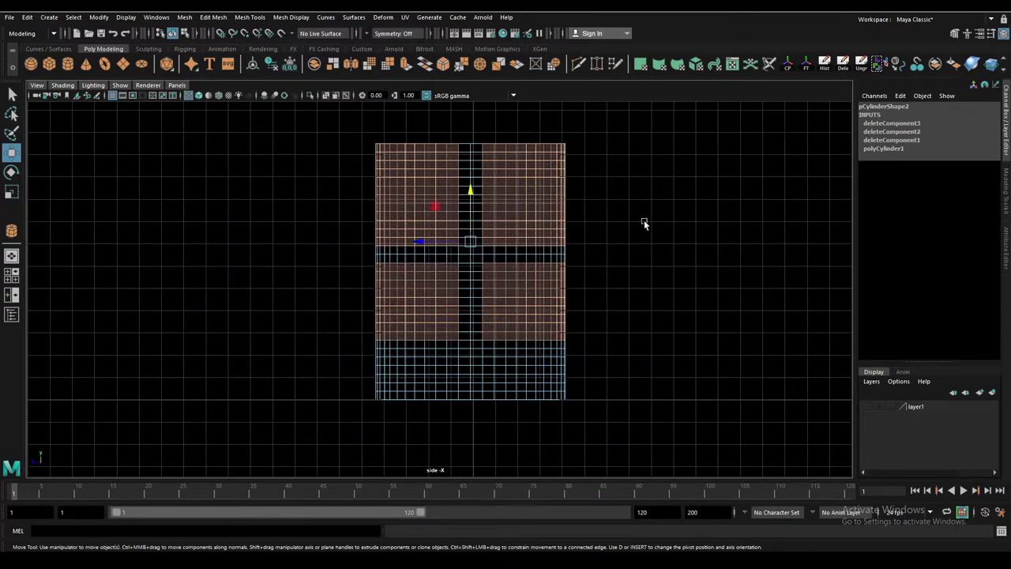
left_click_drag(644, 219, 594, 261)
- Extrude the selected panels with an Offset of 0.04 and delete the inset faces to open square holes
right_click_drag(618, 173, 618, 196, "shift")
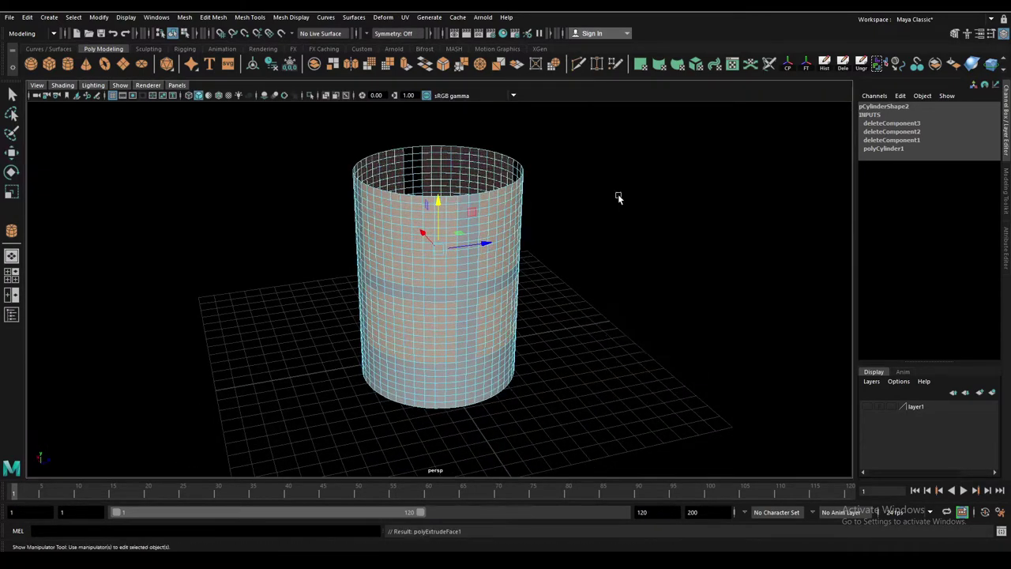
scroll(611, 212, "up", 3)
scroll(605, 226, "down", 2)
scroll(662, 144, "up", 2)
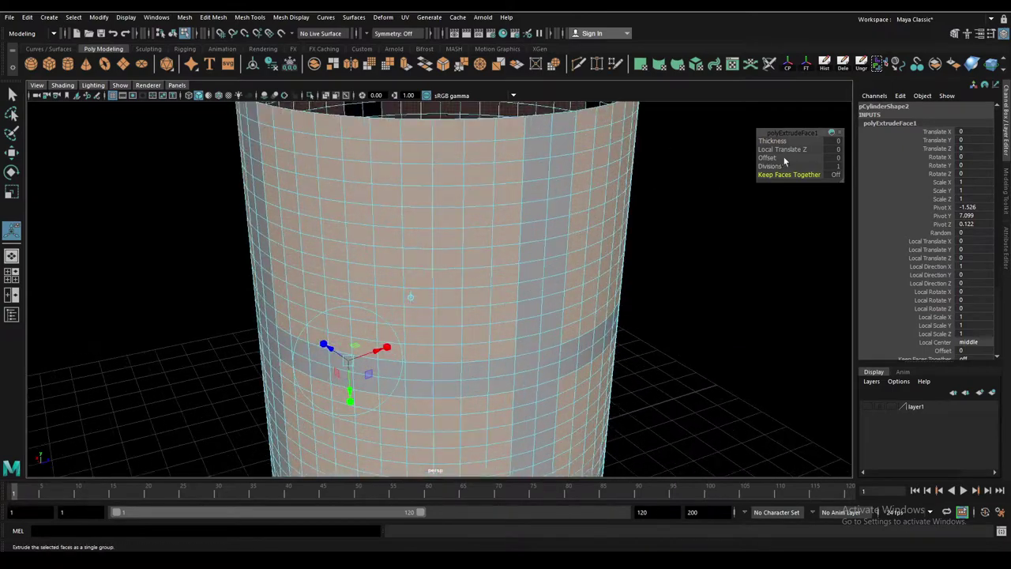
left_click_drag(768, 158, 793, 166)
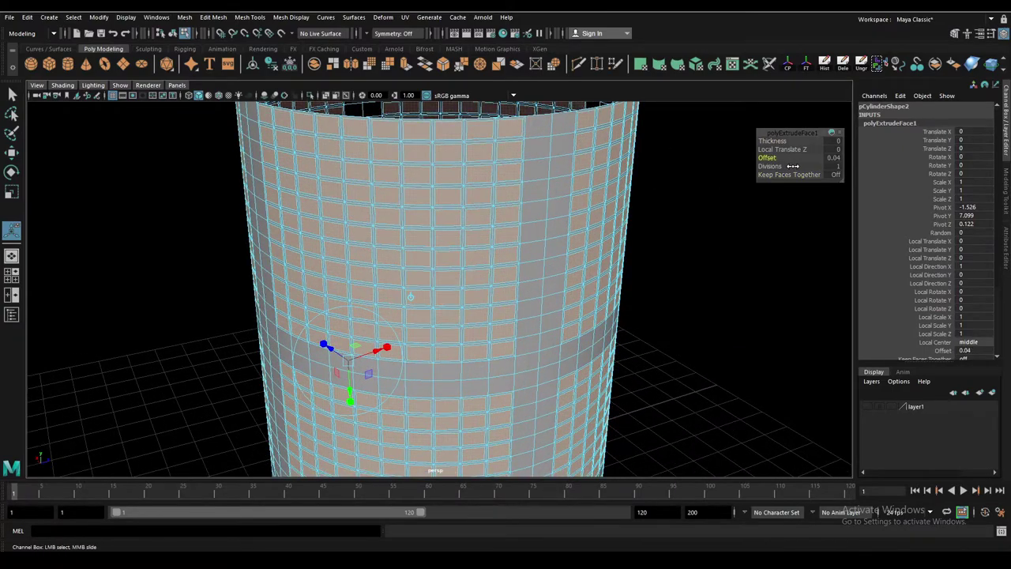
key("Delete")
- Extrude the cylinder's top rim edges upward into a taller solid band
left_click_drag(501, 221, 534, 233, "alt")
left_click(545, 210)
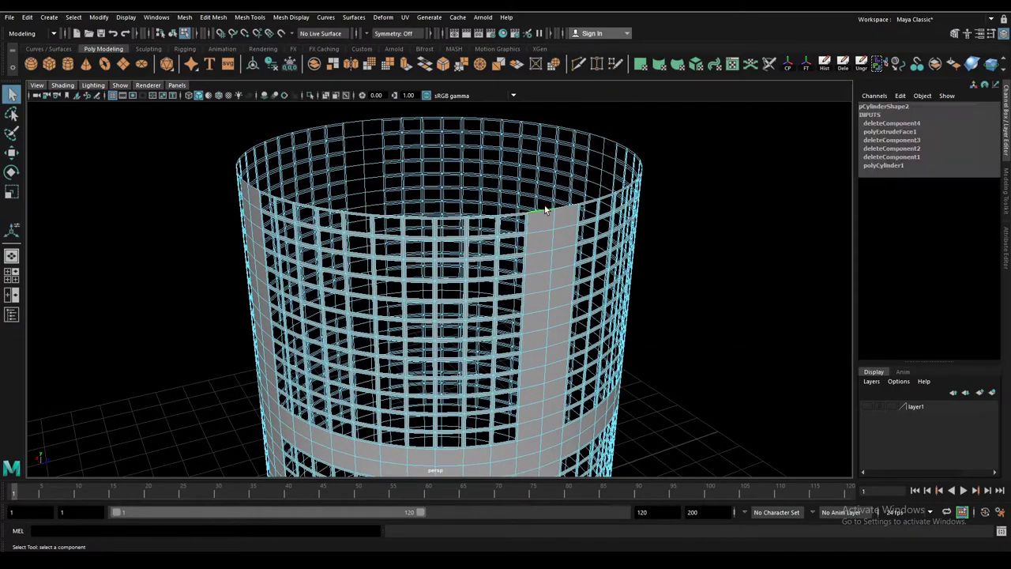
key("ctrl+e")
left_click_drag(334, 111, 332, 94)
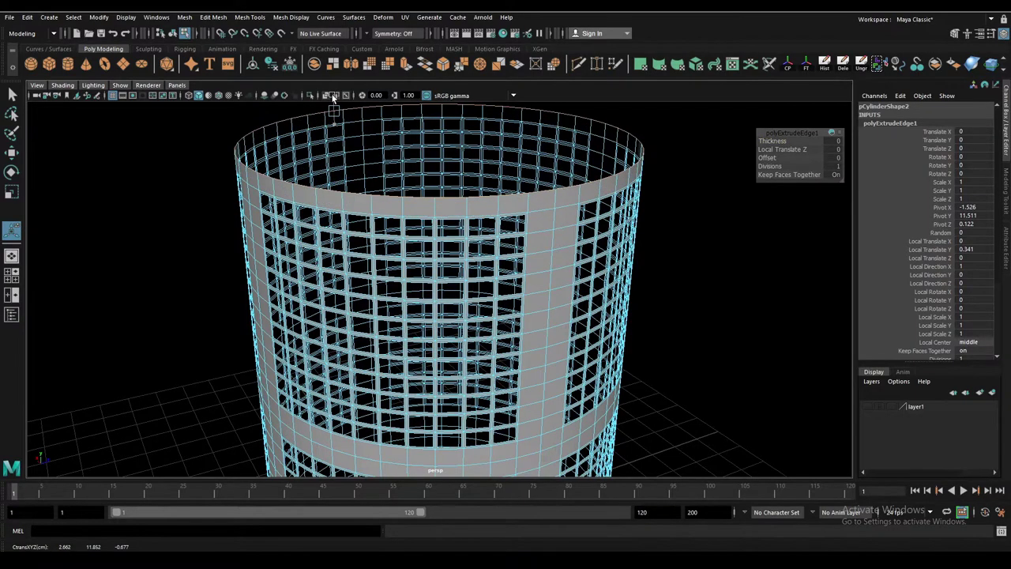
scroll(333, 93, "down", 3)
- Select all the cylinder's faces and extrude them with a wall Thickness of 0.056
key("ctrl+a")
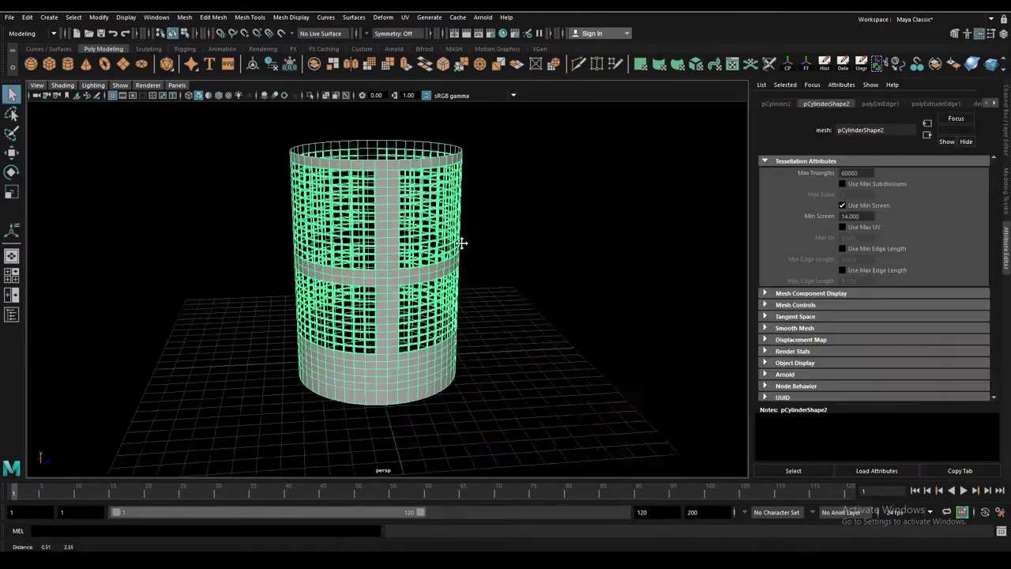
left_click(495, 247)
left_click_drag(495, 247, 158, 466)
key("f")
key("ctrl+e")
mouse_move(541, 203)
left_mouse_down("alt")
mouse_move(602, 315)
mouse_move(499, 263)
left_mouse_up("alt")
middle_click_drag(500, 262, 505, 262)
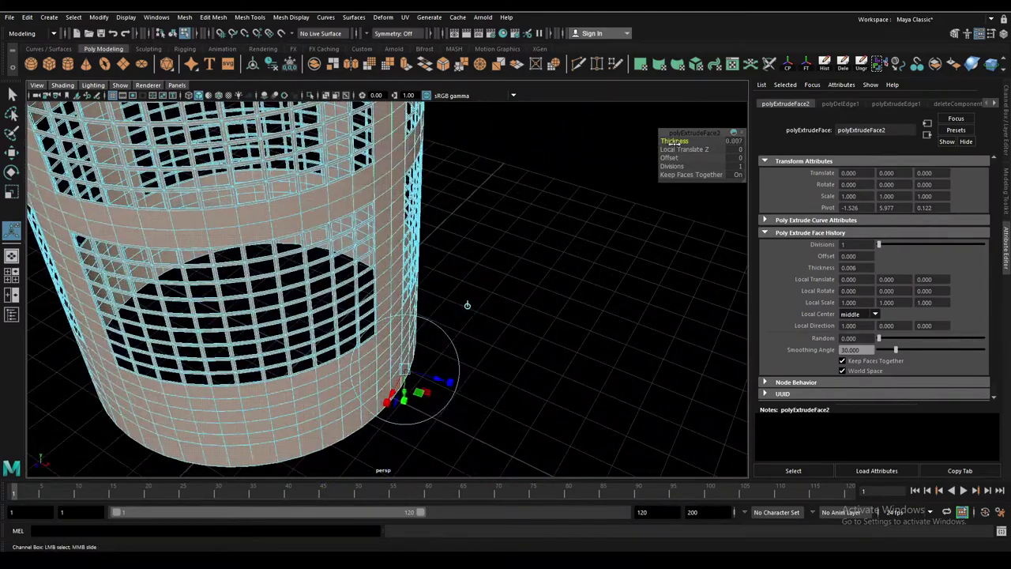
left_click_drag(506, 262, 600, 187, "alt")
mouse_move(675, 142)
middle_mouse_down()
mouse_move(693, 150)
mouse_move(670, 140)
mouse_move(695, 140)
middle_mouse_up()
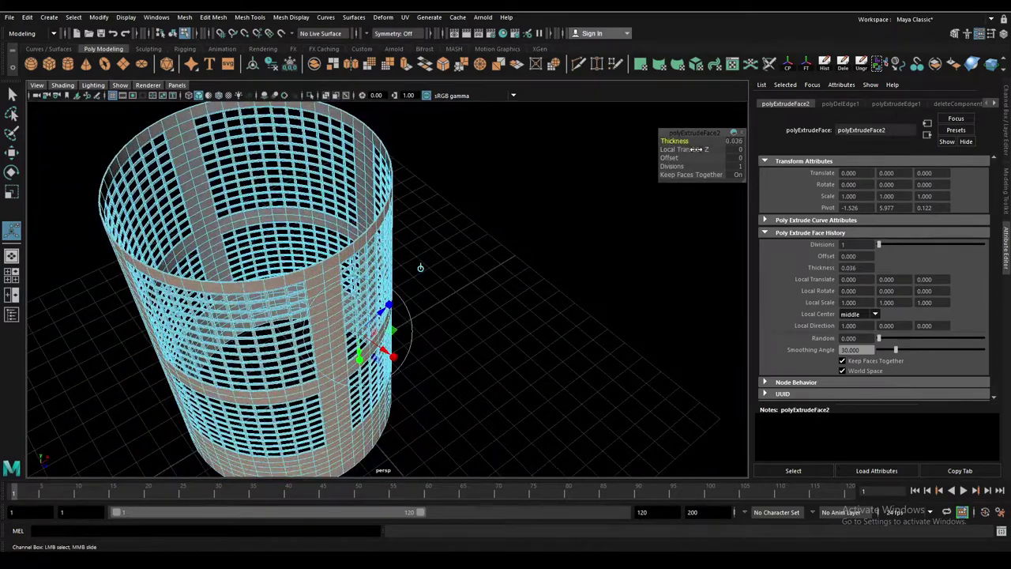
left_click_drag(545, 261, 456, 234, "alt")
middle_click_drag(456, 234, 514, 204)
- Orbit out to inspect the whole thickened cylinder and undo the last selection
left_click_drag(514, 204, 472, 276, "alt")
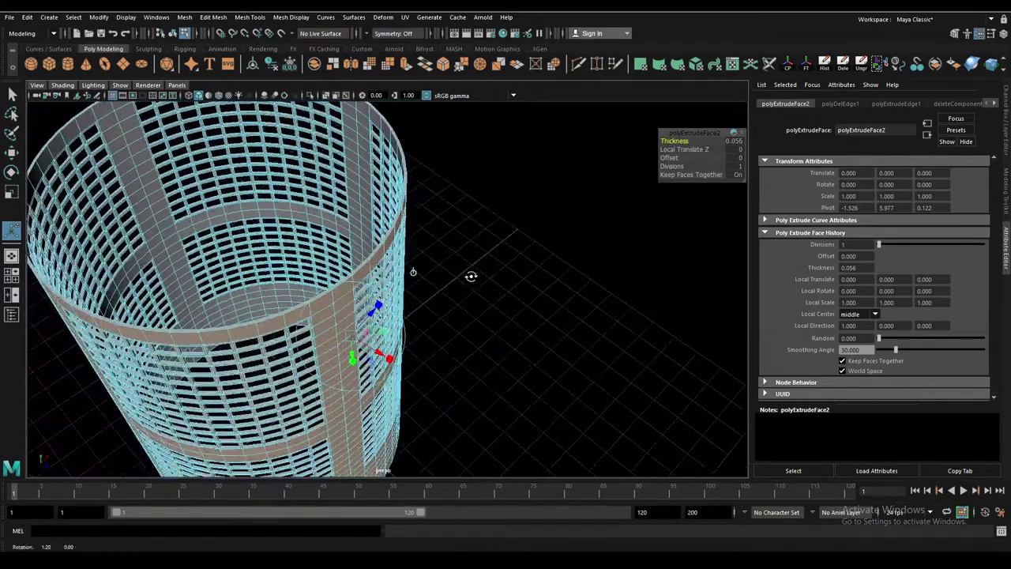
mouse_move(471, 276)
right_mouse_down("alt")
mouse_move(440, 310)
mouse_move(402, 300)
right_mouse_up("alt")
left_click_drag(403, 300, 384, 292, "alt")
key("ctrl+z")
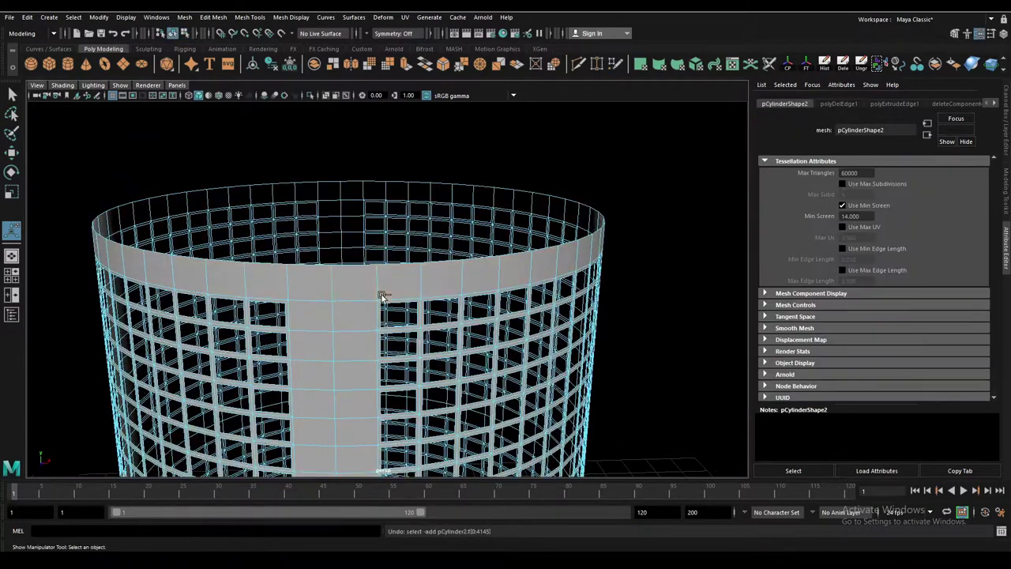
scroll(358, 273, "down", 3)
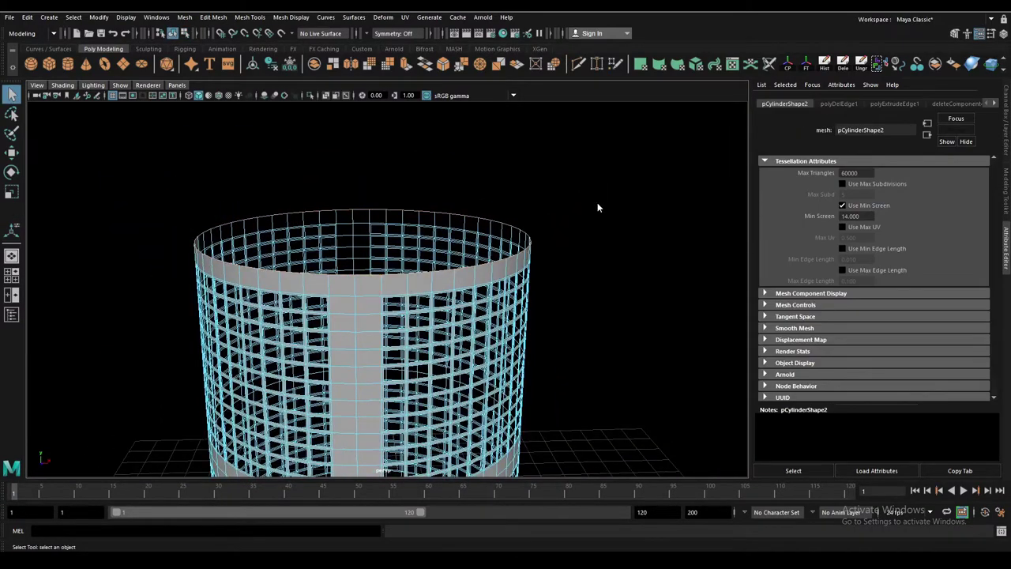
- Extrude the rim edges twice, bevel them at fraction 0.755, and turn on two-sided lighting
key("ctrl+z")
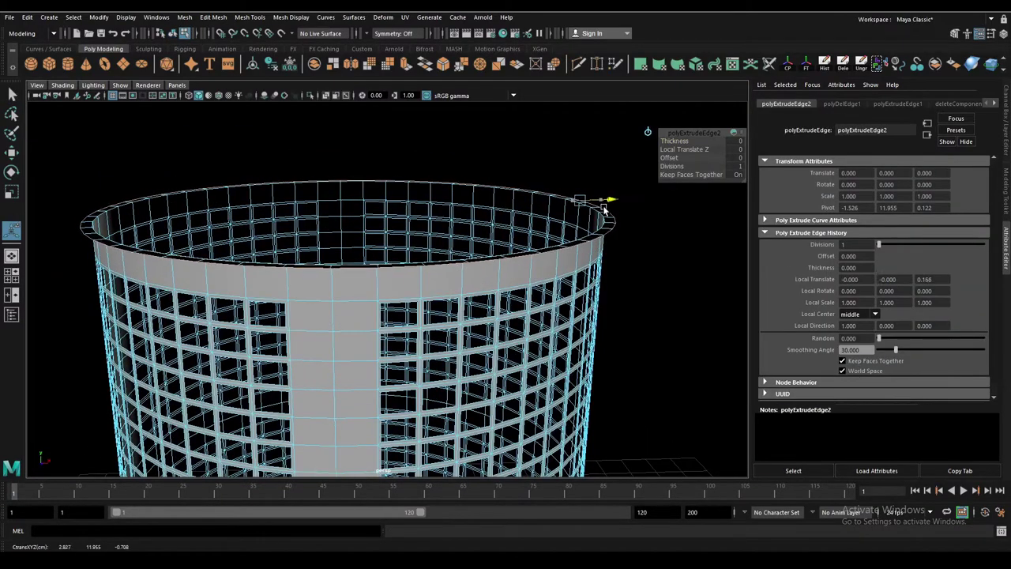
left_click_drag(603, 192, 582, 234)
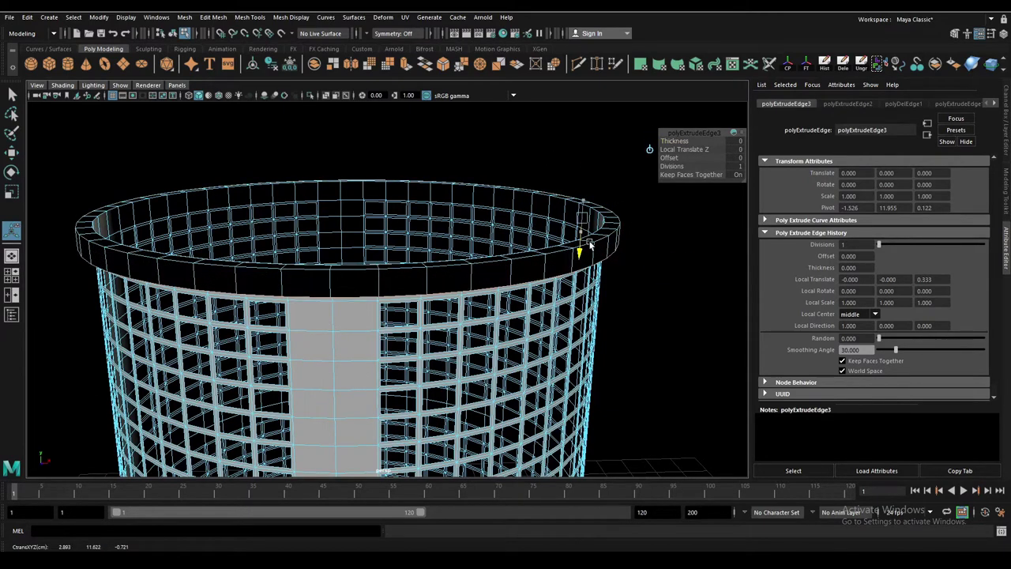
key("w")
key("ctrl+b")
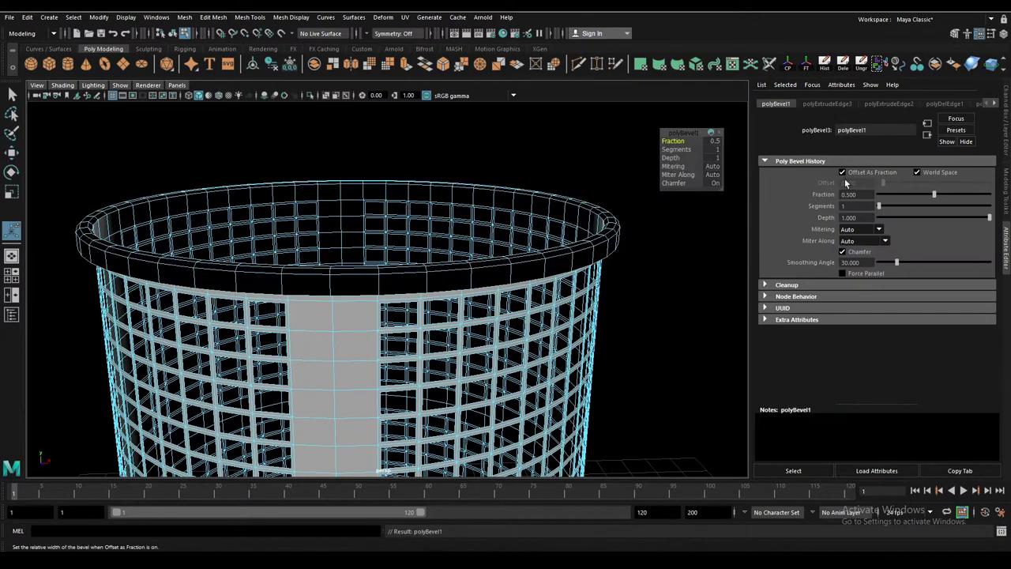
left_click_drag(936, 193, 960, 201)
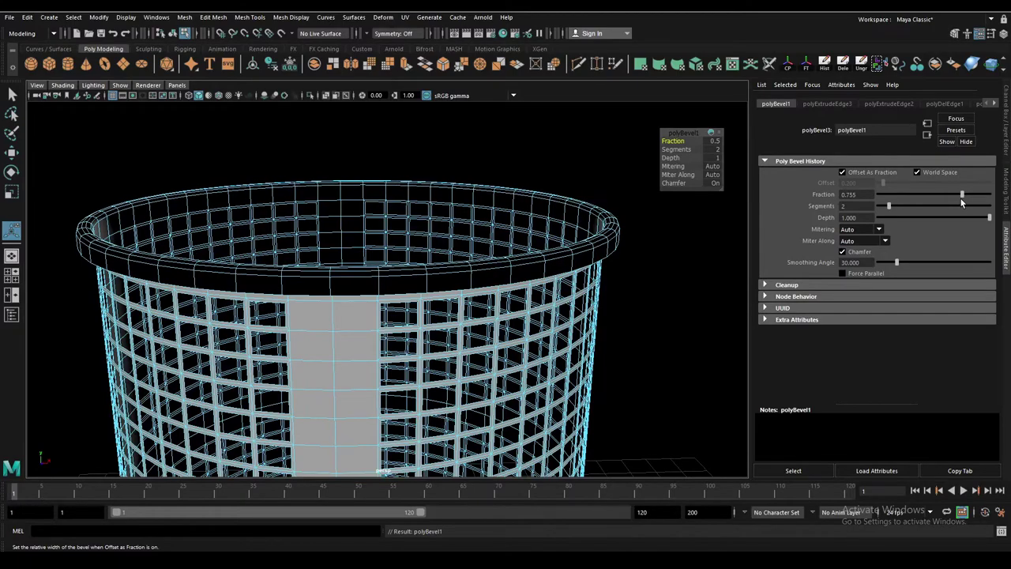
left_click(92, 84)
left_click(104, 161)
- Extrude the basket's lower band of faces outward with thickness 0.045
left_click(352, 240)
left_click_drag(353, 240, 363, 251, "alt")
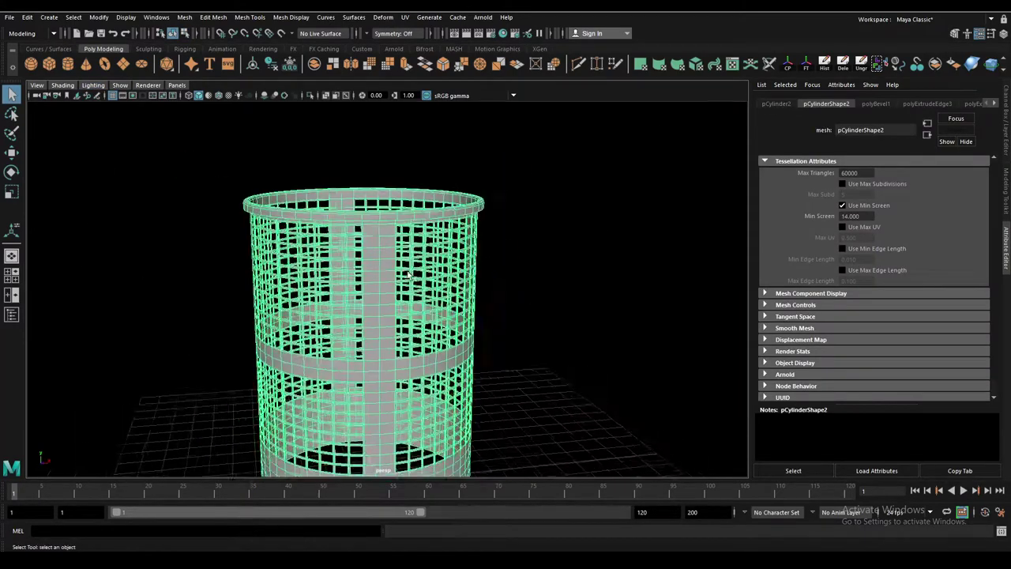
key("F11")
key("ctrl+e")
scroll(603, 219, "up", 5)
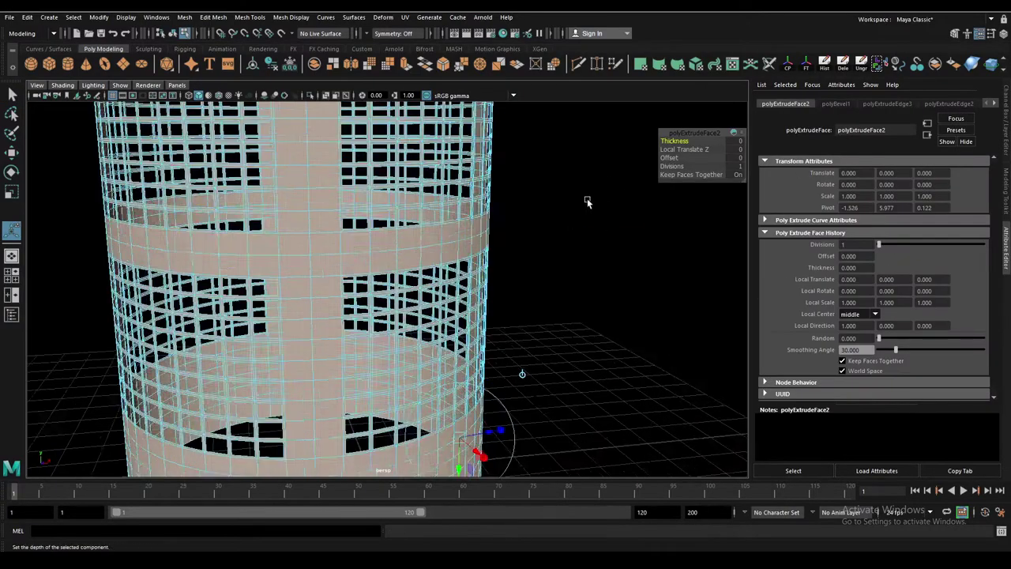
mouse_move(517, 334)
left_mouse_down("alt")
mouse_move(597, 181)
mouse_move(519, 311)
mouse_move(542, 257)
left_mouse_up("alt")
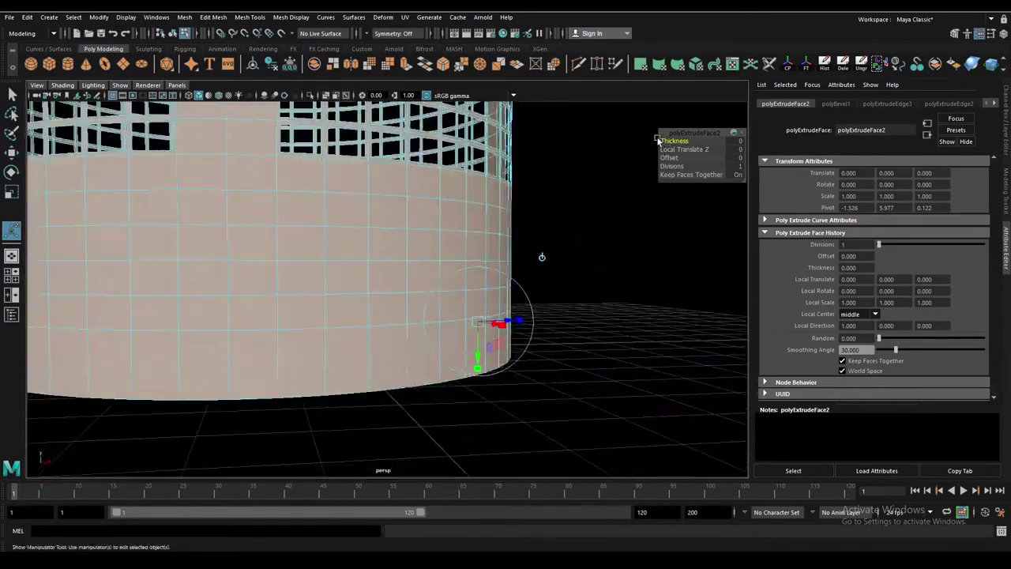
left_click_drag(675, 141, 692, 142)
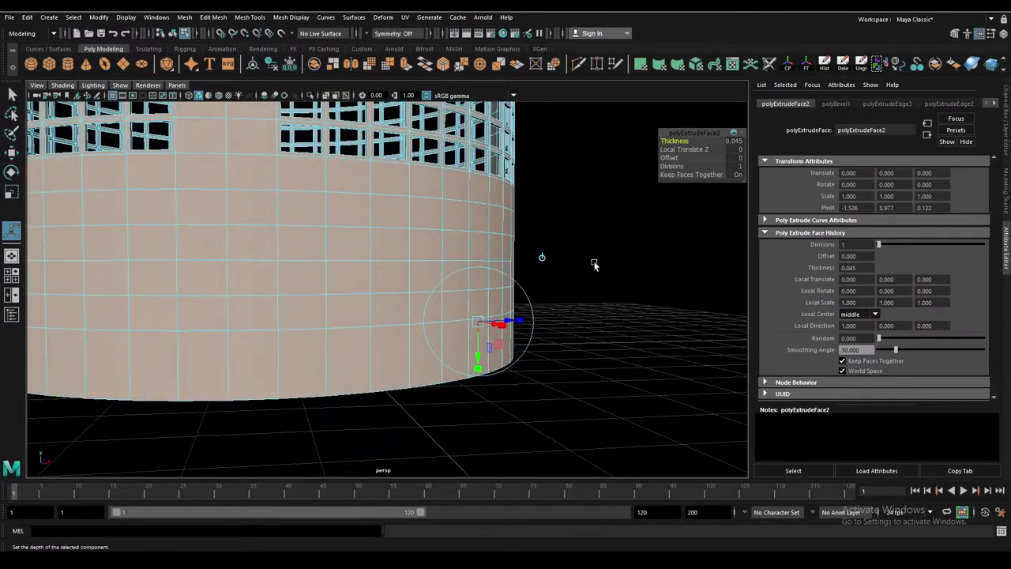
left_click_drag(594, 265, 423, 360, "alt")
- Try sewing the basket's bottom border edges together, then undo the sew
key("q")
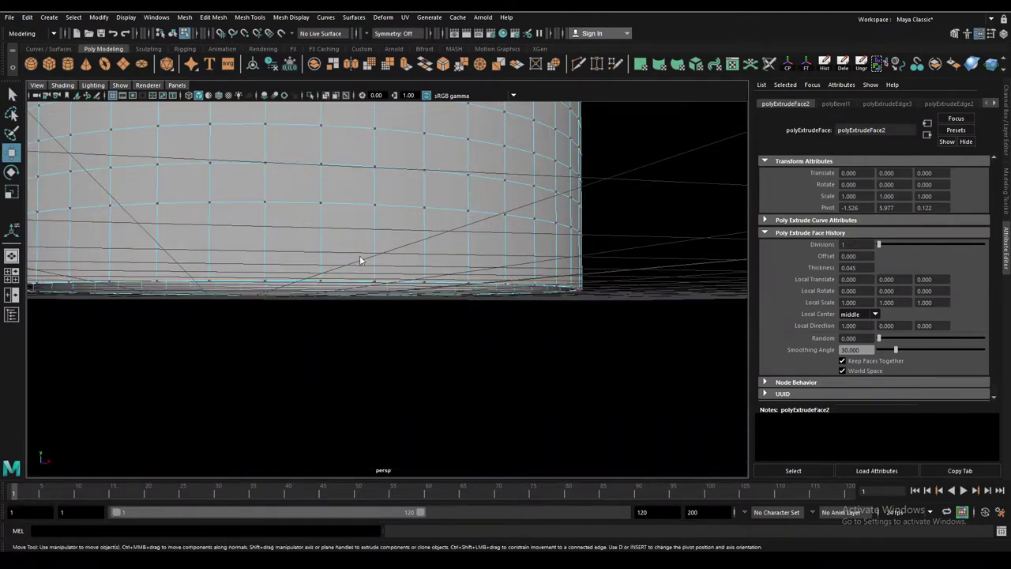
left_click(369, 248)
left_click_drag(372, 246, 392, 301, "alt")
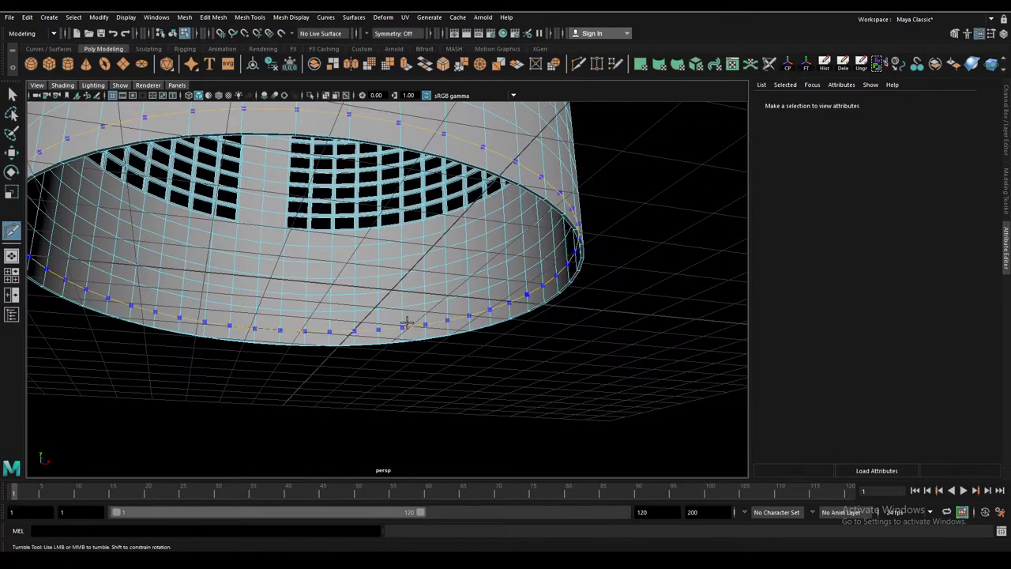
left_click(537, 297)
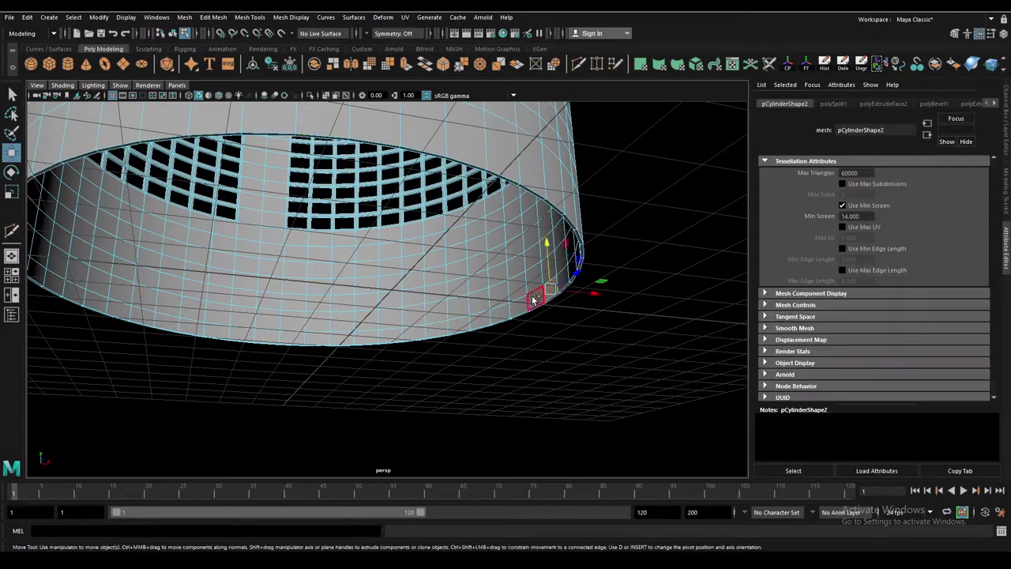
double_click(534, 298)
right_click_drag(537, 293, 581, 349, "shift")
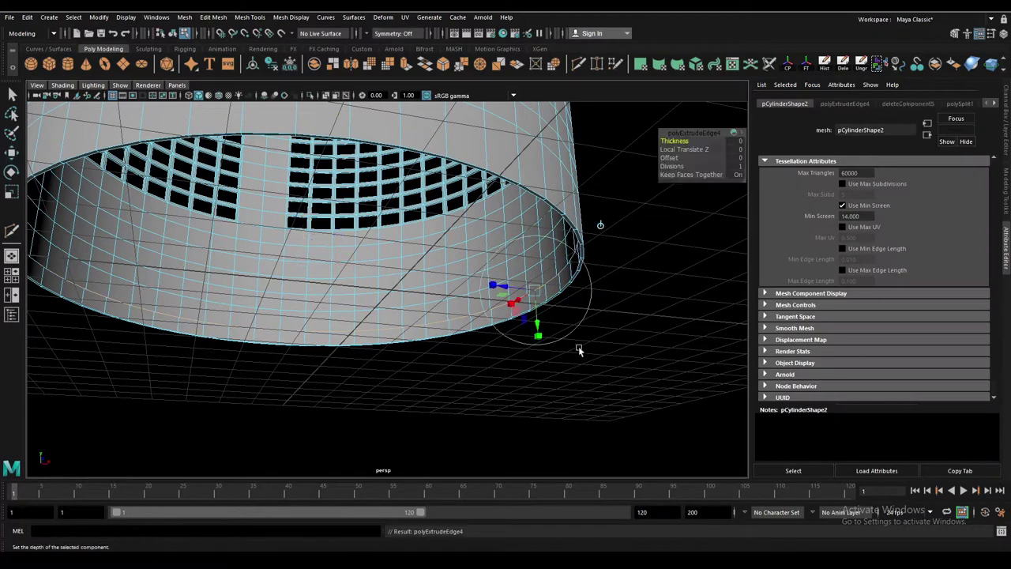
left_click_drag(606, 301, 611, 305, "alt")
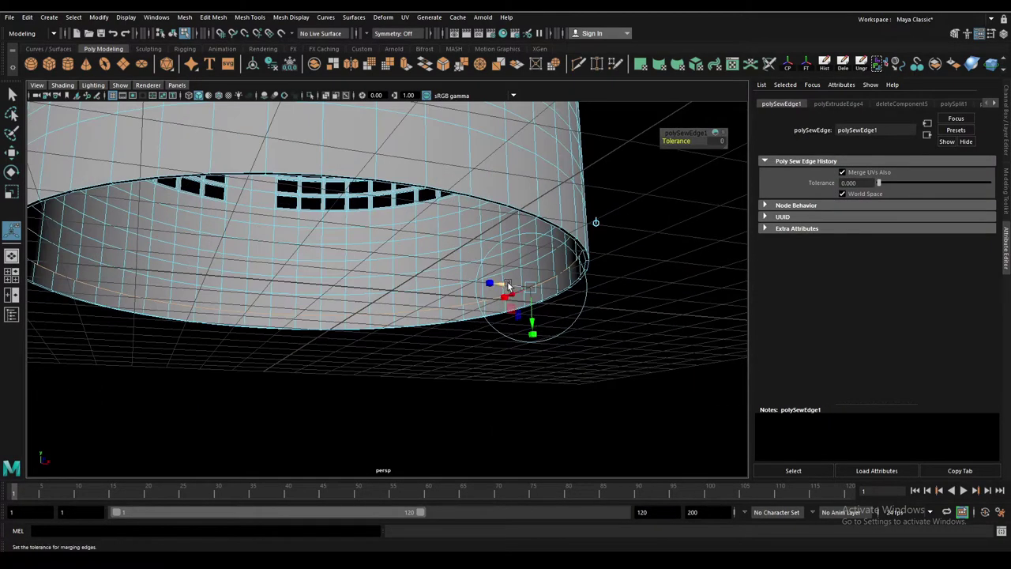
key("ctrl+z")
key("ctrl+z")
key("w")
key("ctrl+z")
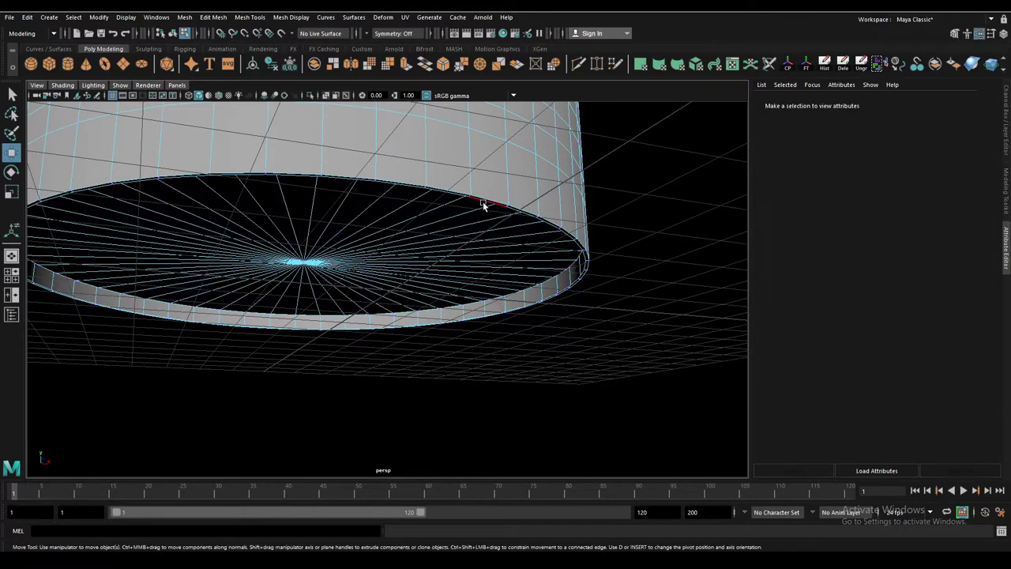
key("ctrl+z")
key("ctrl+z")
- Cap the bottom opening and bevel its rim loop with 3 segments at fraction 0.678
key("t")
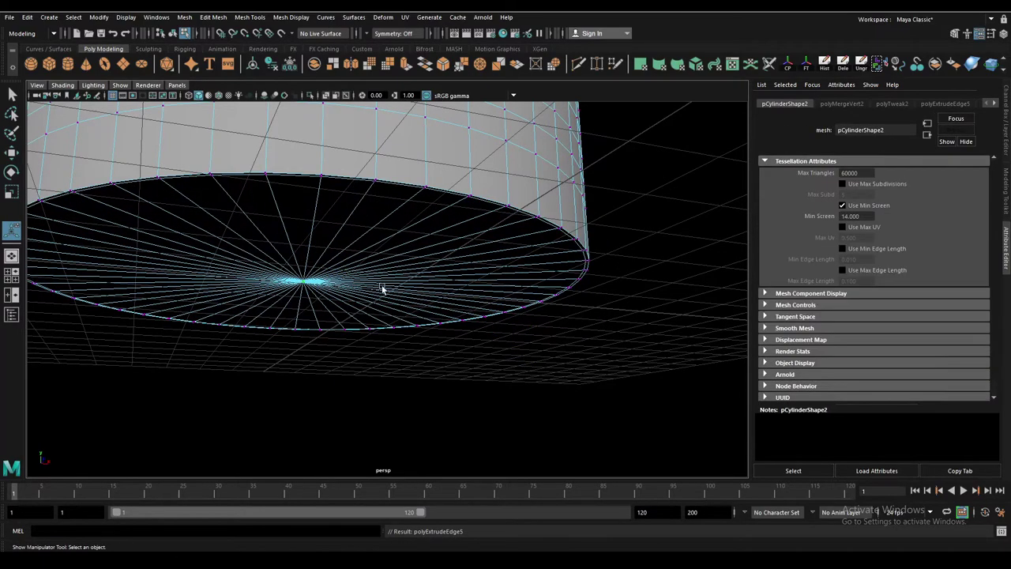
mouse_move(384, 286)
left_mouse_down("alt")
mouse_move(361, 264)
mouse_move(323, 253)
left_mouse_up("alt")
key("w")
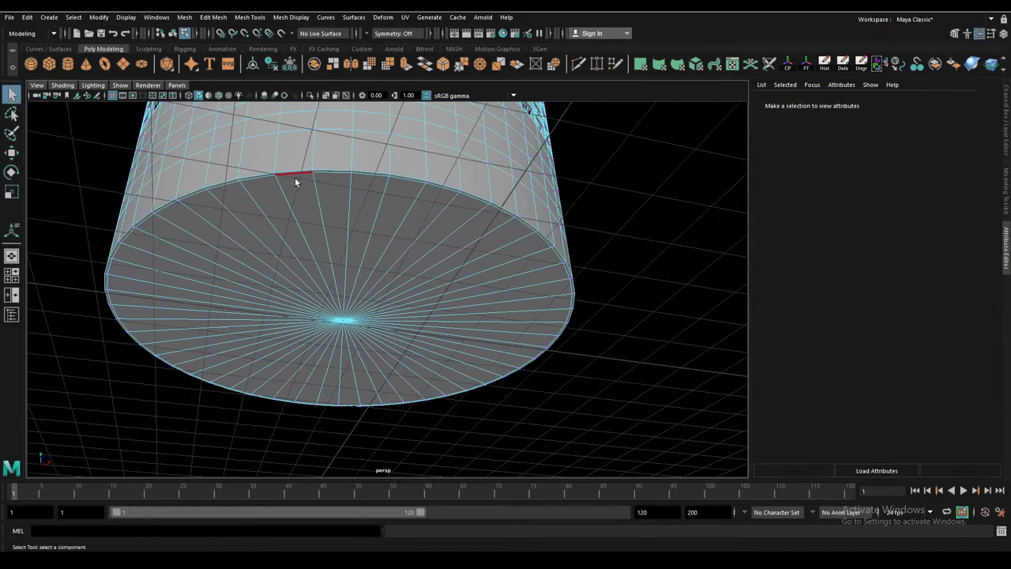
double_click(291, 178)
key("ctrl+b")
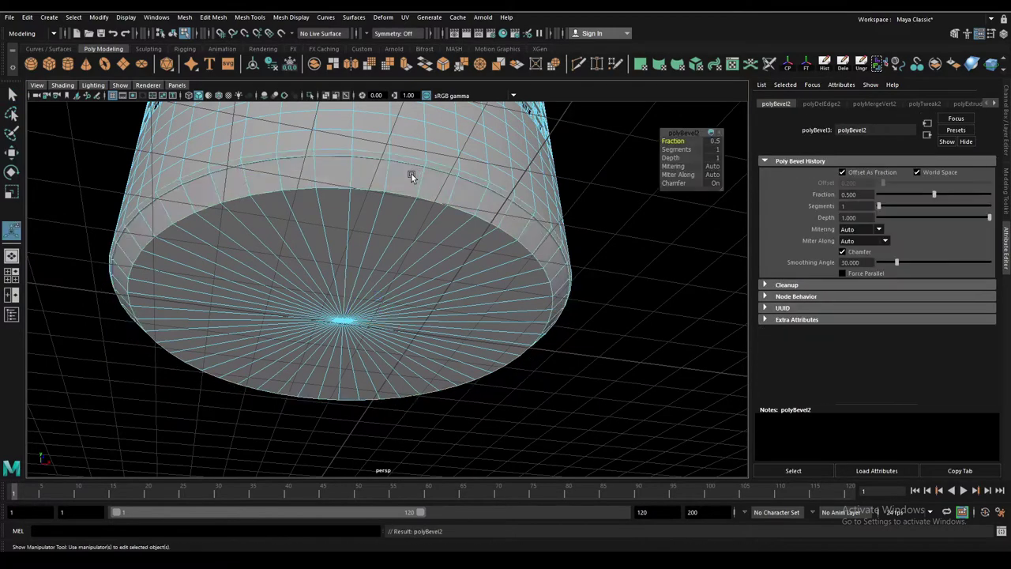
left_click_drag(411, 174, 353, 214, "alt")
left_click_drag(891, 207, 950, 203)
mouse_move(411, 237)
left_mouse_down("alt")
mouse_move(295, 280)
mouse_move(368, 300)
mouse_move(368, 311)
mouse_move(340, 261)
mouse_move(370, 284)
left_mouse_up("alt")
- Switch to object selection and select the whole basket cylinder for moving
right_click(294, 251)
left_click(363, 237)
left_click(343, 293)
key("w")
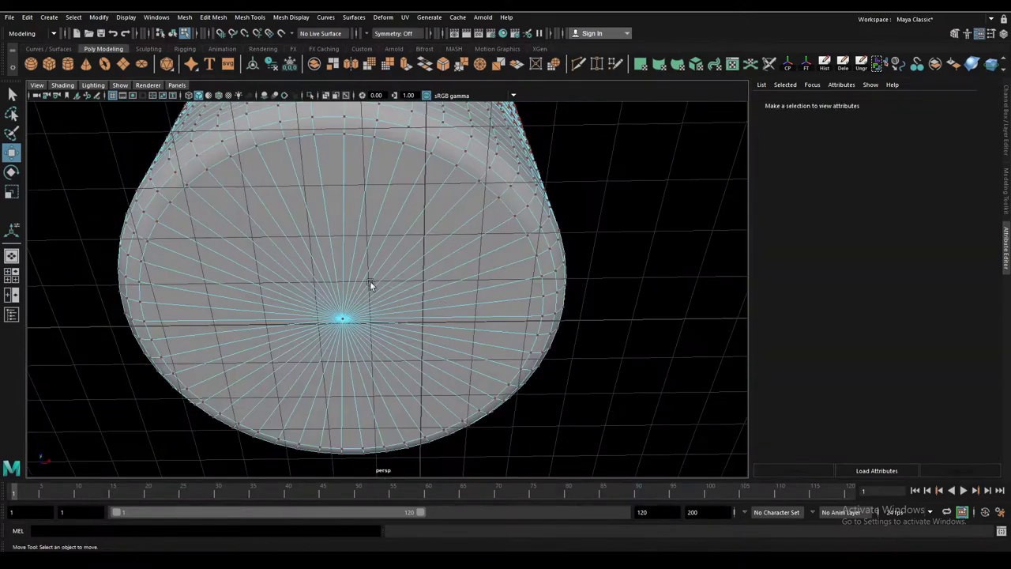
- Chamfer the base's centre vertex, then scale, extrude and collapse the inset faces to a centre point
right_click_drag(341, 322, 333, 256, "shift")
key("r")
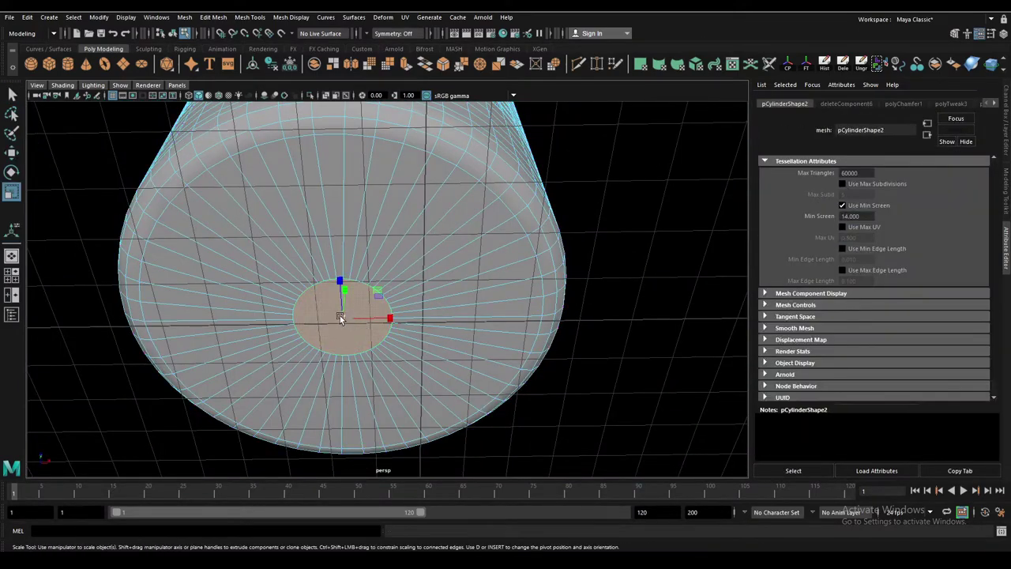
left_click_drag(345, 304, 386, 289)
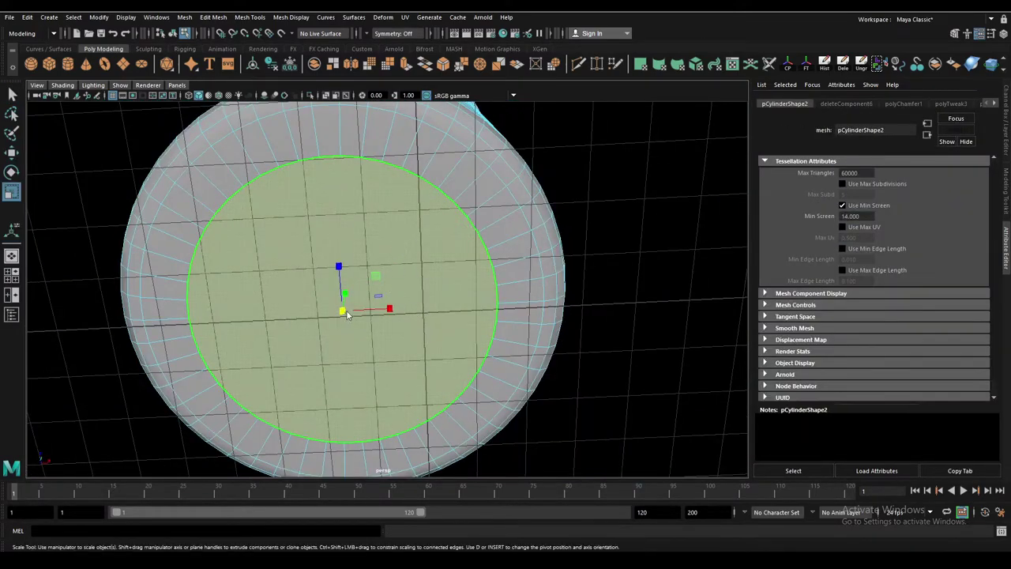
key("ctrl+e")
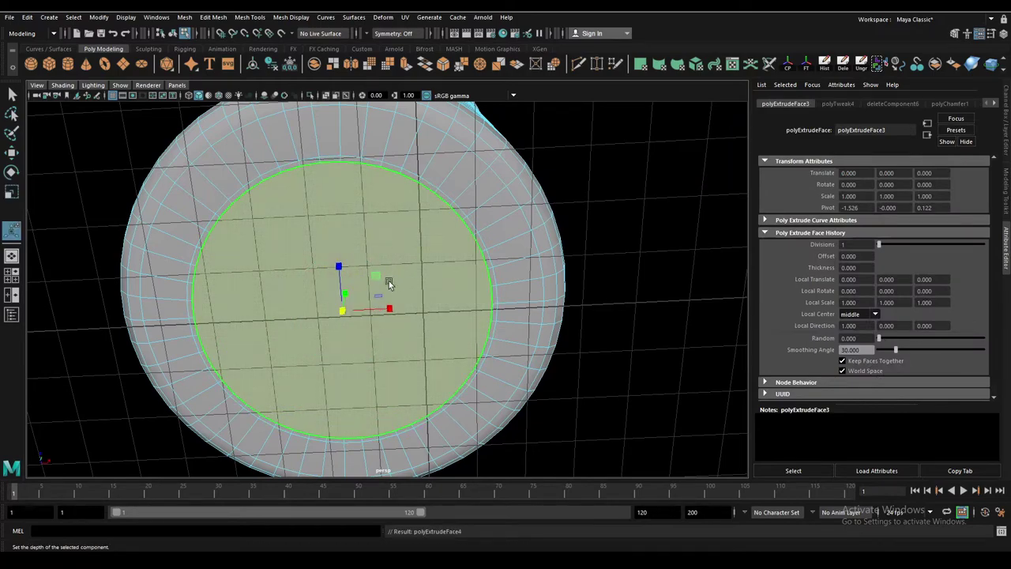
key("r")
left_click_drag(343, 310, 345, 313, "shift")
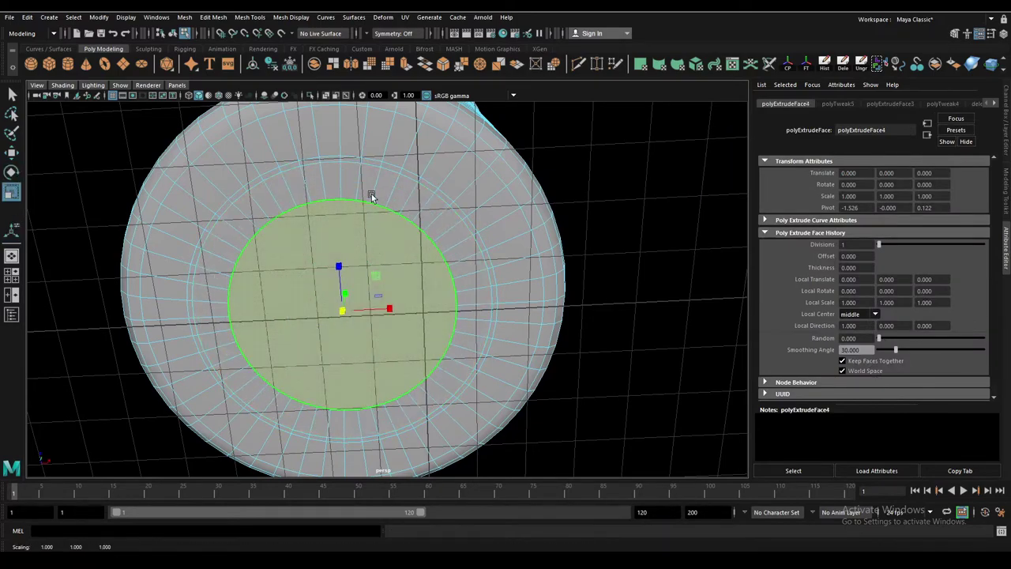
right_click_drag(371, 196, 375, 235, "shift")
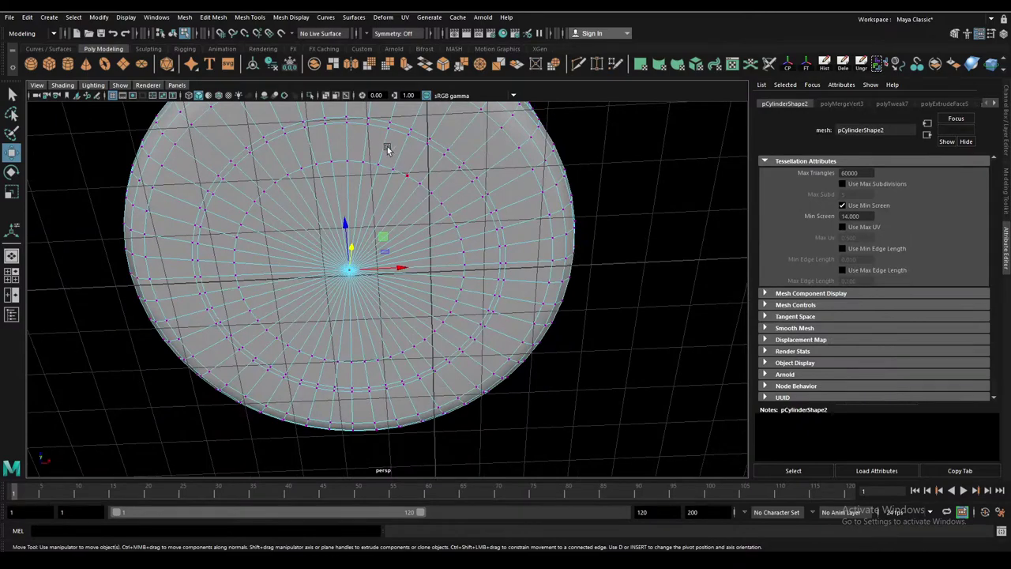
left_click_drag(387, 150, 429, 218, "alt")
- Extrude a ring of base faces into a ridge around the bottom
key("q")
double_click(471, 252)
key("ctrl+e")
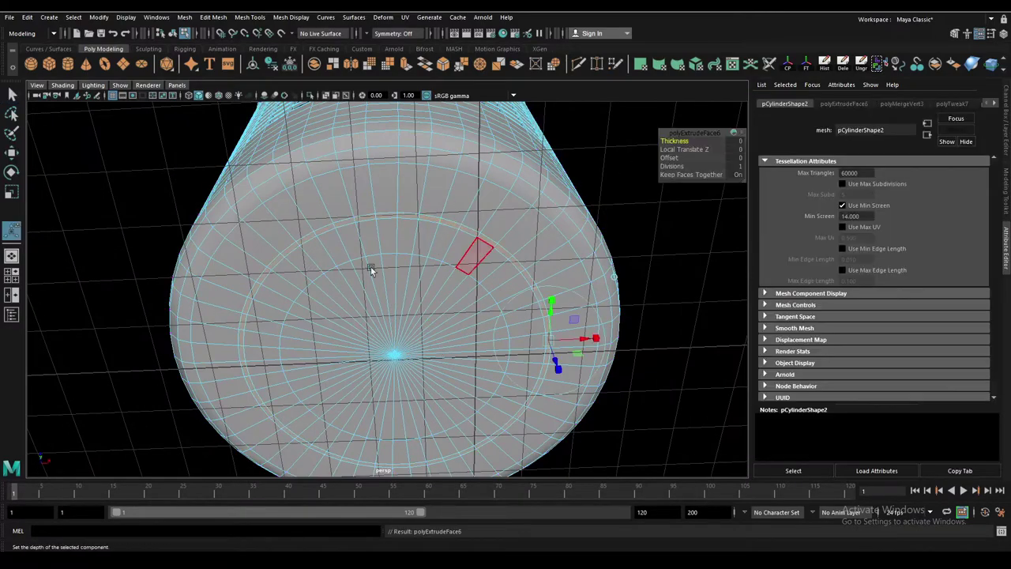
mouse_move(370, 266)
left_mouse_down("alt")
mouse_move(480, 187)
mouse_move(454, 263)
mouse_move(395, 189)
mouse_move(350, 234)
left_mouse_up("alt")
key("F8")
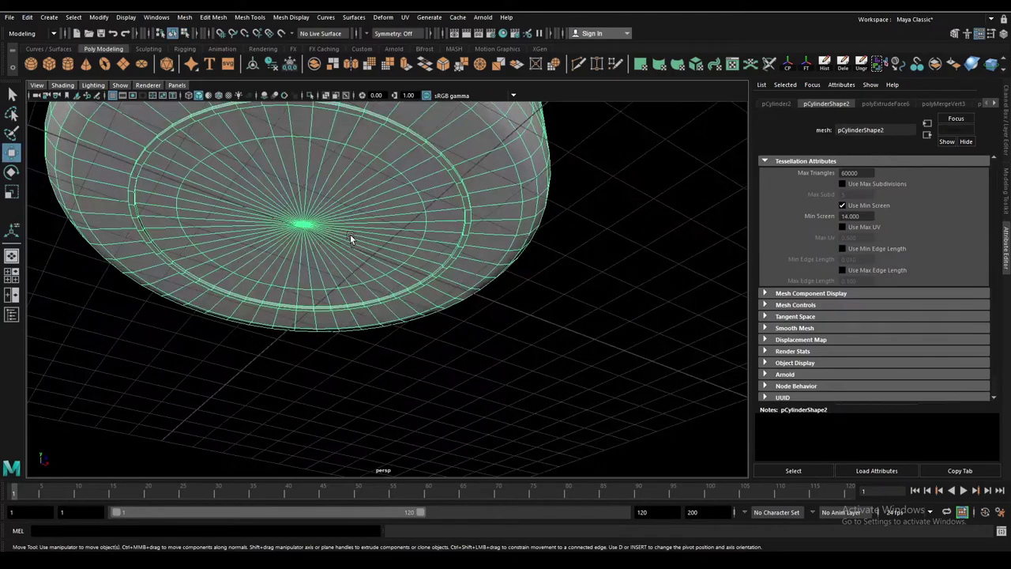
left_click(515, 266)
mouse_move(515, 266)
left_mouse_down("alt")
mouse_move(372, 255)
mouse_move(393, 263)
mouse_move(376, 300)
mouse_move(388, 294)
left_mouse_up("alt")
- Scale the basket's top lattice points so it flares wider toward the top
left_click(387, 293)
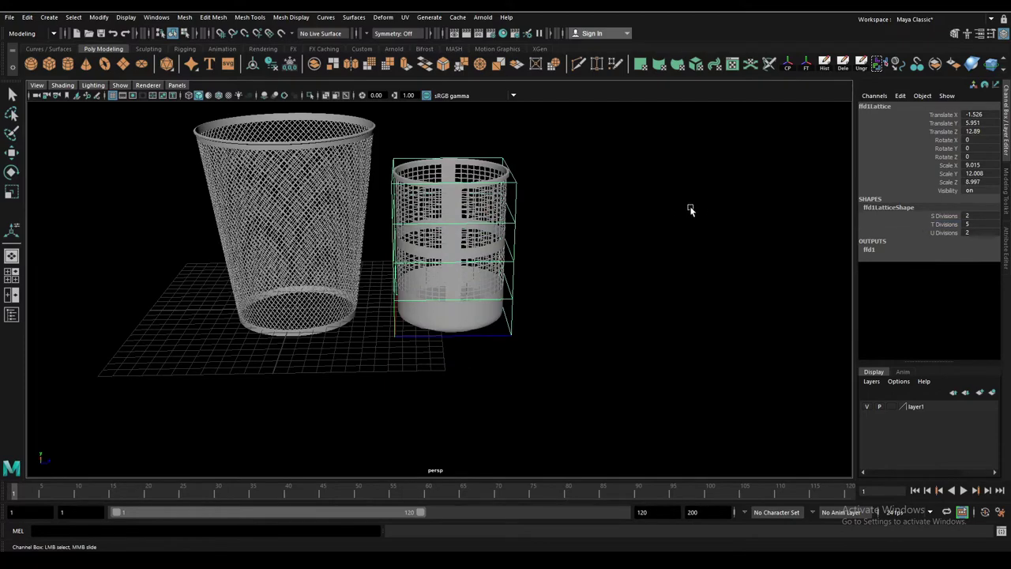
left_click_drag(402, 117, 623, 189)
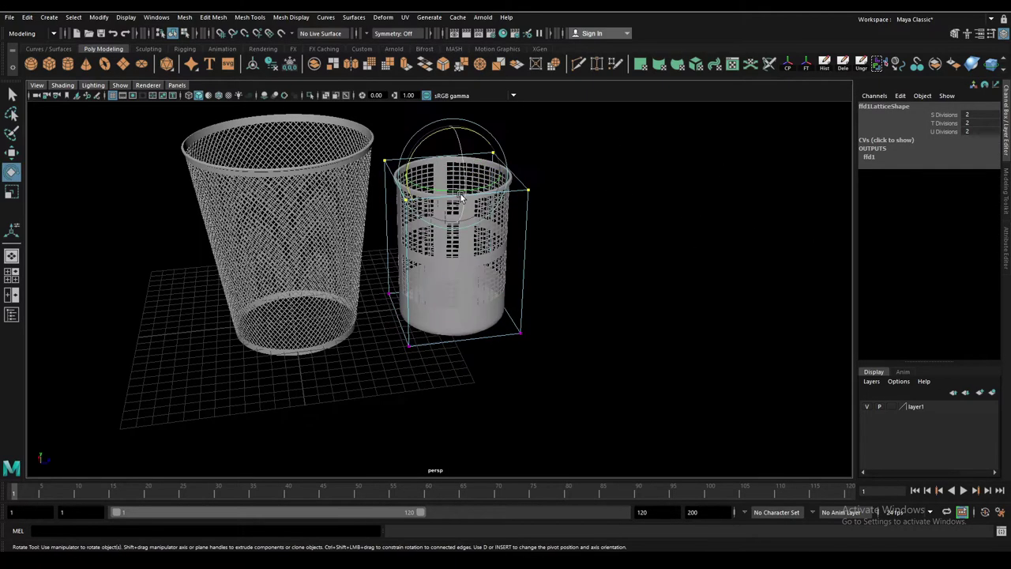
key("r")
left_click_drag(475, 189, 471, 208, "alt")
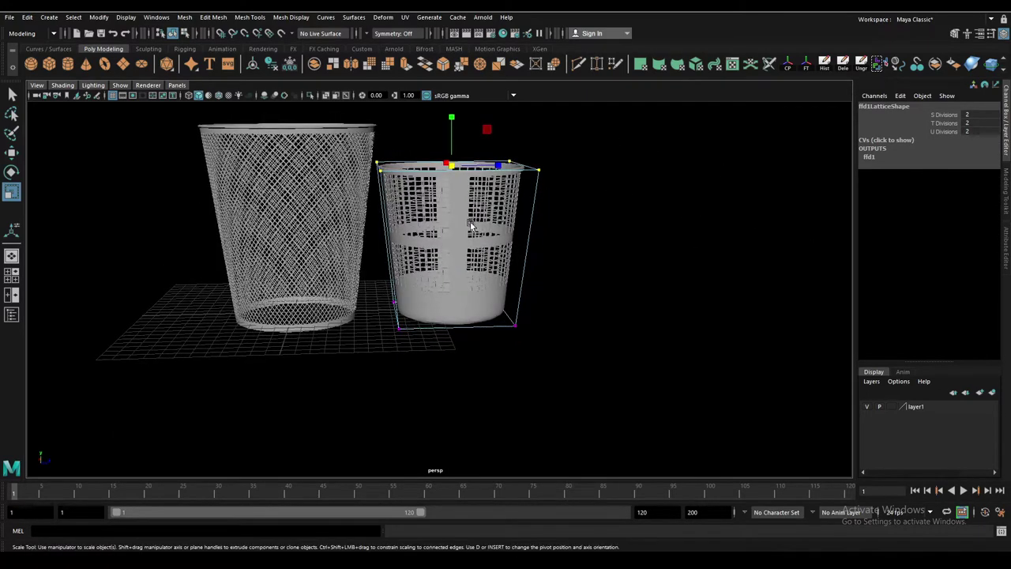
- Frame the left basket and zoom and orbit close to its bottom rim
left_click(470, 225)
left_click(476, 144)
left_click(338, 230)
key("f")
left_click(301, 234)
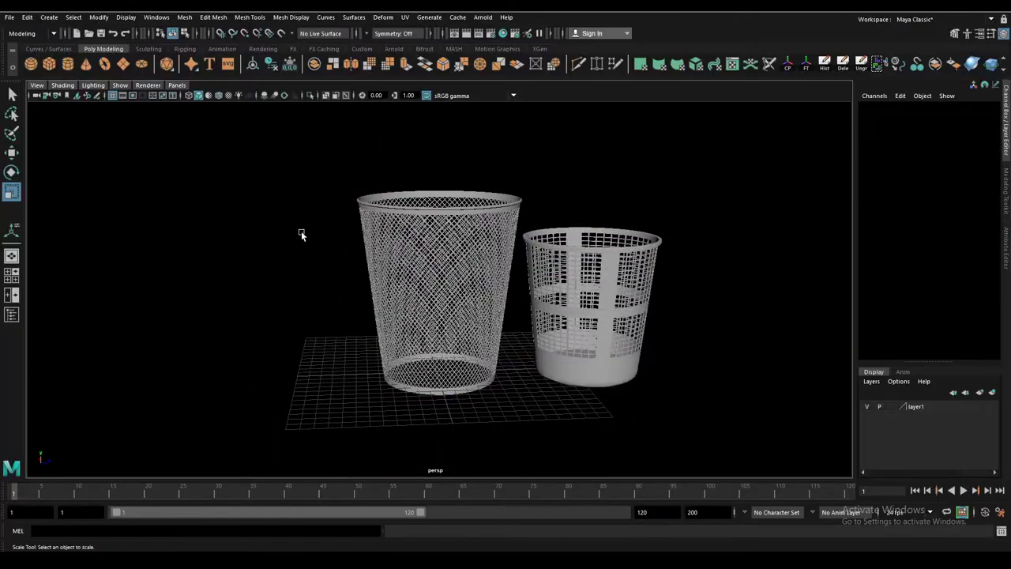
mouse_move(300, 233)
left_mouse_down("alt")
mouse_move(333, 283)
mouse_move(431, 321)
left_mouse_up("alt")
left_click(371, 261)
scroll(371, 260, "up", 5)
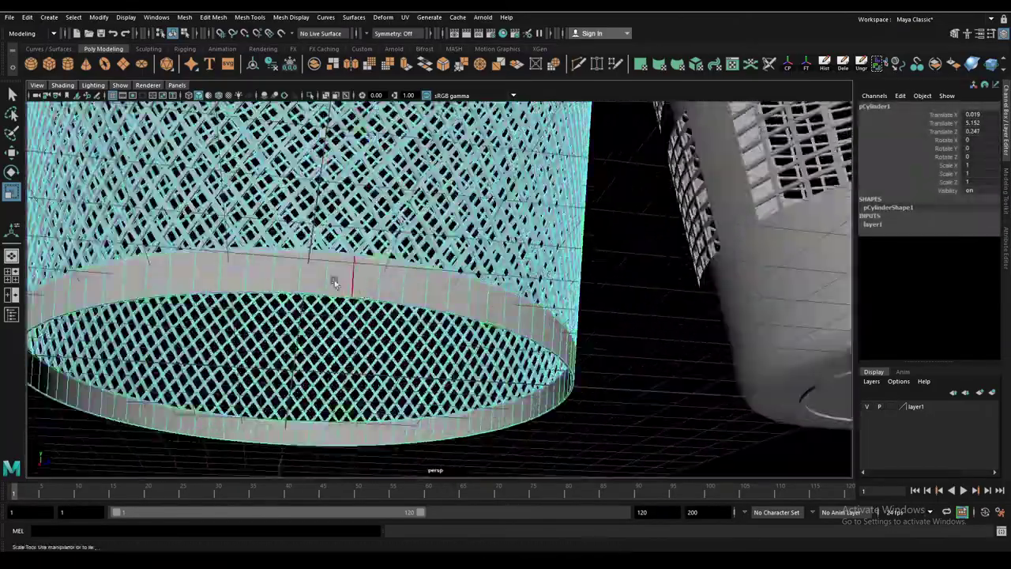
left_click(333, 283)
scroll(333, 283, "down", 3)
scroll(474, 280, "up", 5)
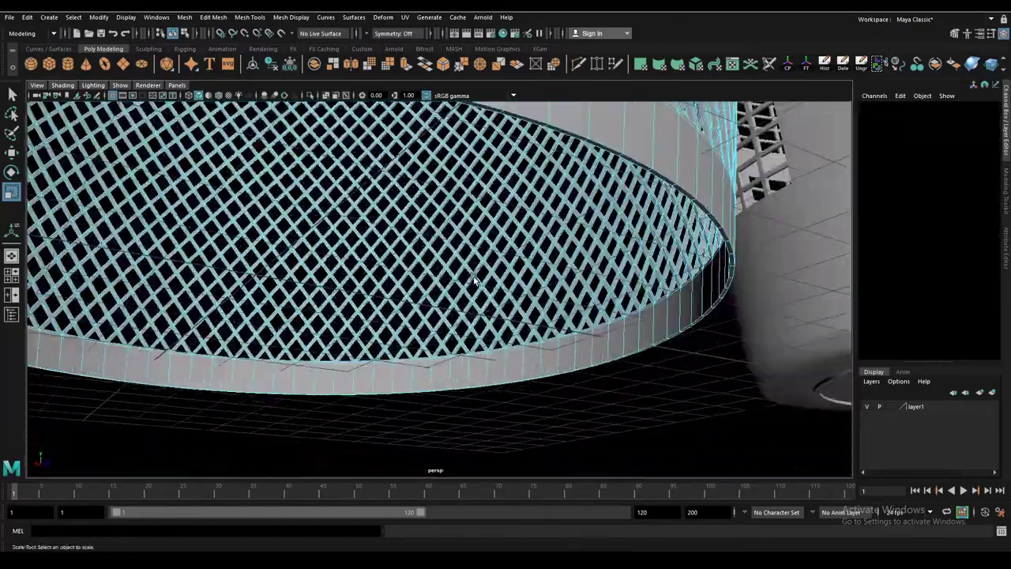
mouse_move(473, 280)
left_mouse_down("alt")
mouse_move(609, 326)
mouse_move(628, 317)
left_mouse_up("alt")
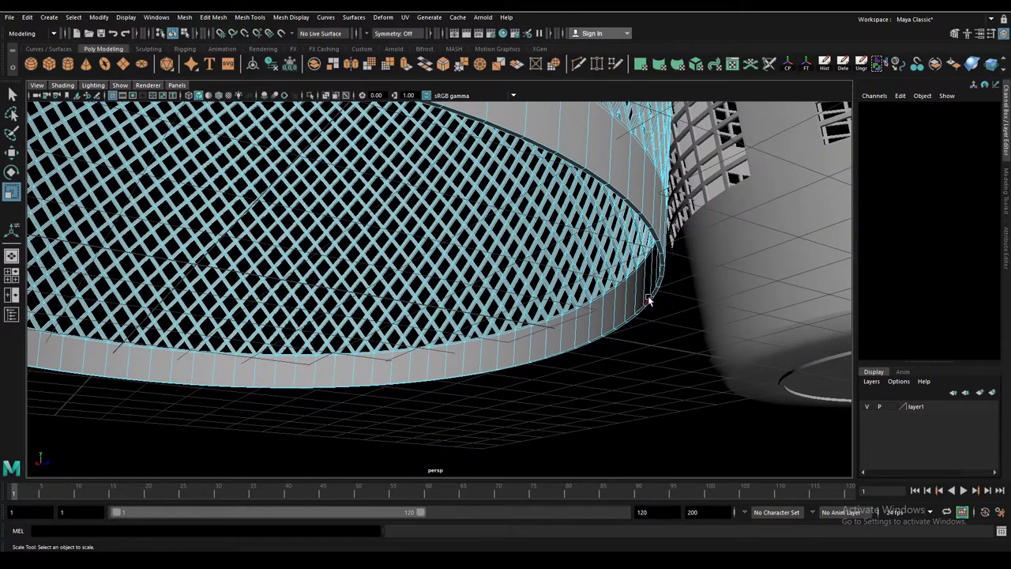
- Insert a rim edge loop, extrude it twice and merge it to the centre to close the base
right_click_drag(646, 291, 620, 310, "shift")
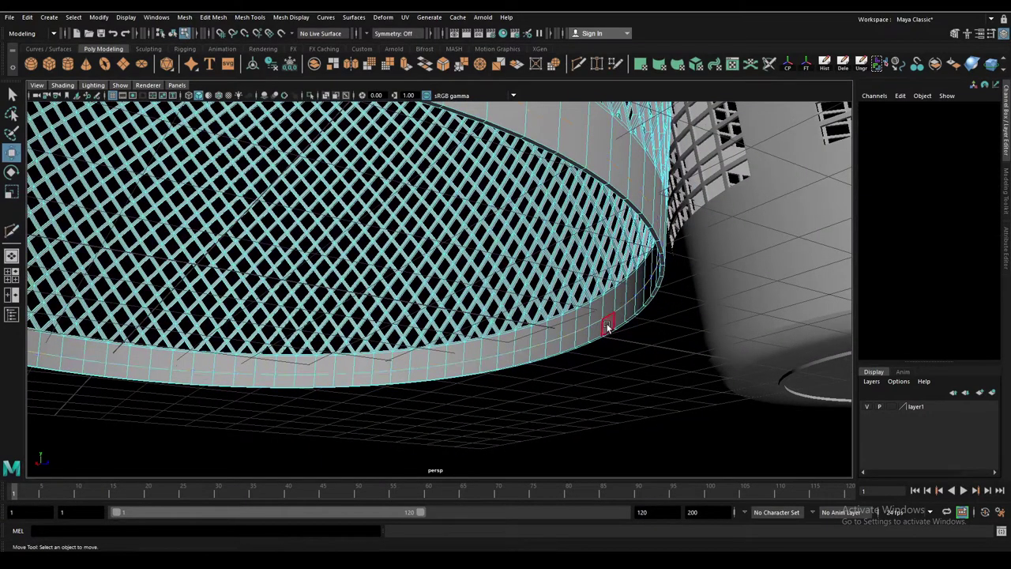
left_click(607, 326)
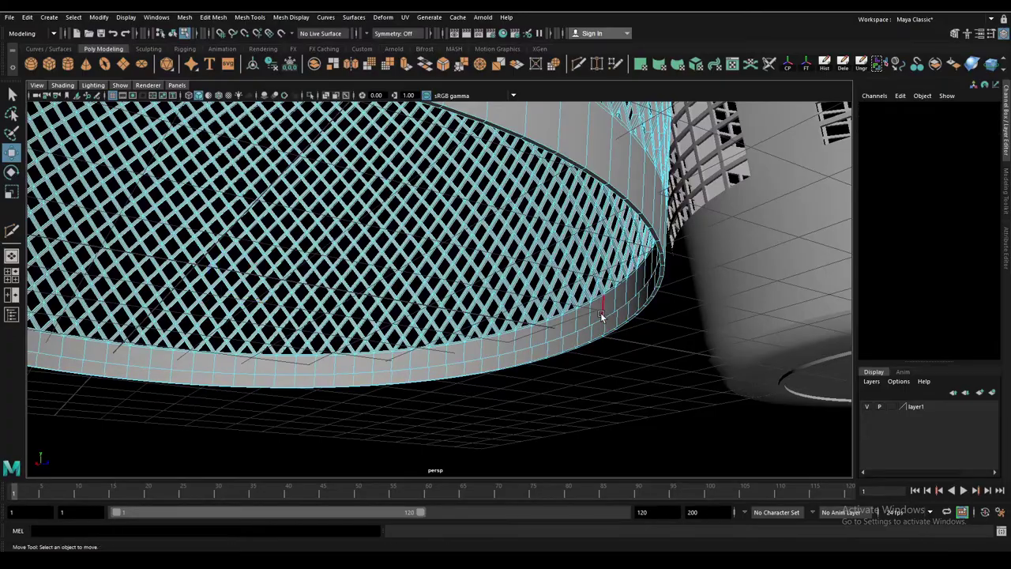
double_click(602, 317)
key("ctrl+e")
key("w")
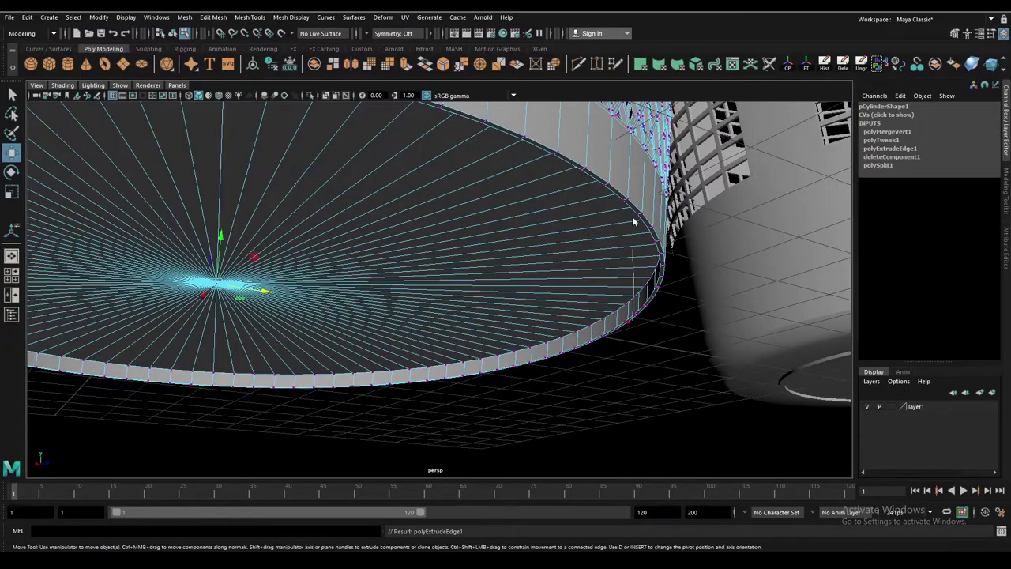
key("ctrl+e")
left_click_drag(463, 285, 330, 271, "alt")
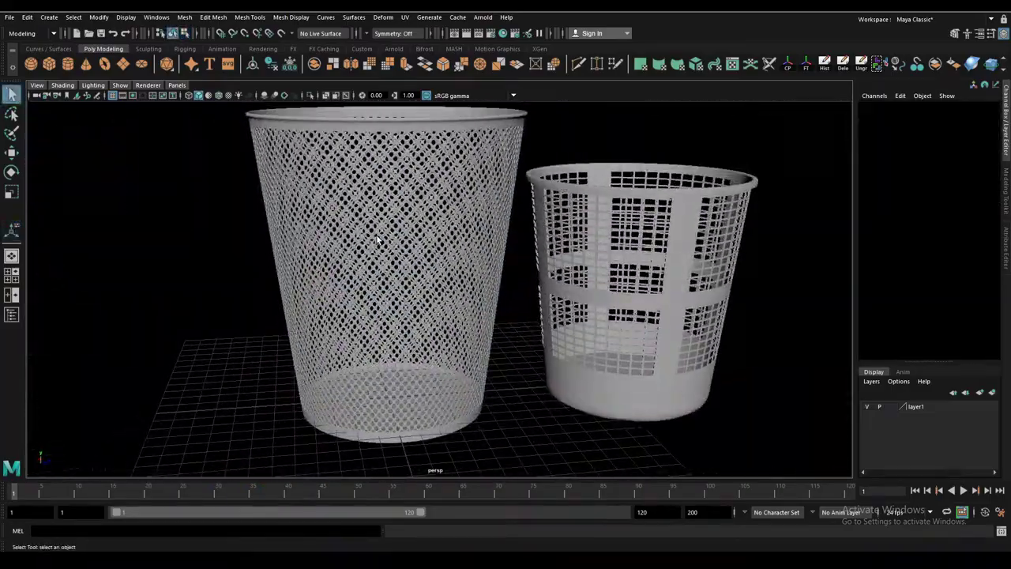
- Select then deselect the mesh wastebasket and bring the camera closer to the baskets
scroll(338, 189, "up", 5)
left_click(303, 216)
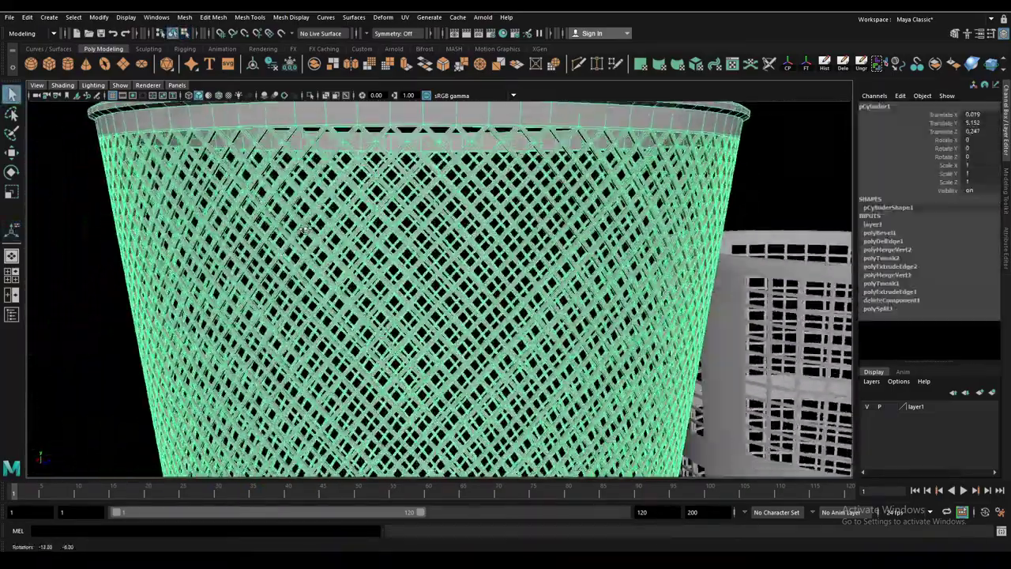
scroll(237, 205, "down", 3)
left_click(135, 194)
left_click_drag(134, 194, 379, 261, "alt")
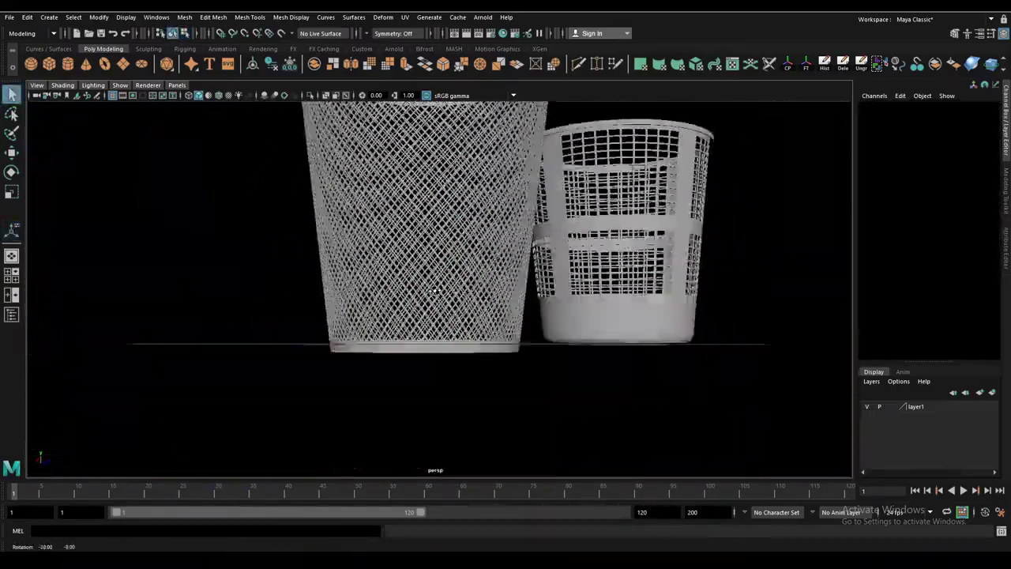
right_click_drag(379, 261, 410, 288, "alt")
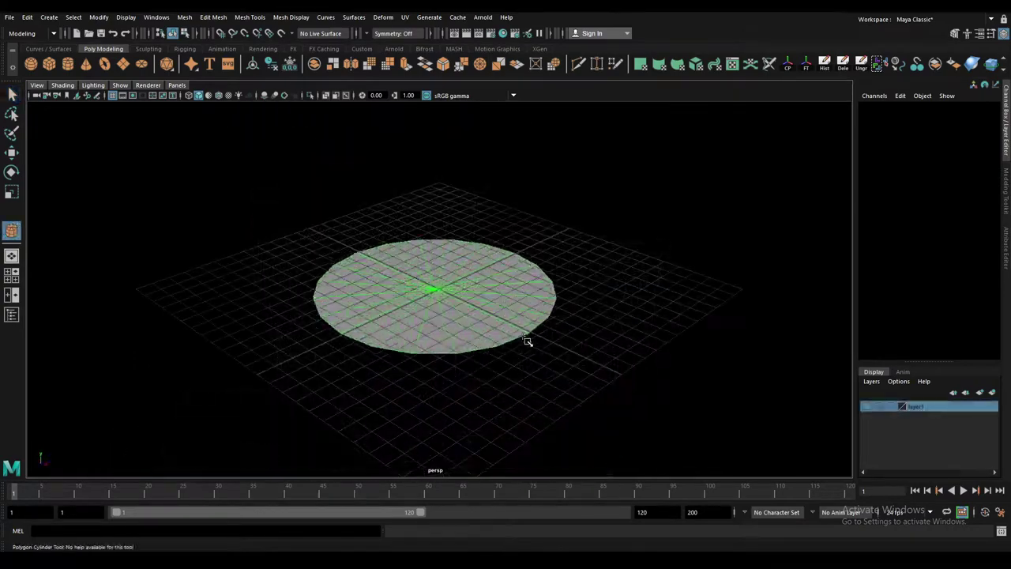
- Draw a new cylinder disc and select two adjacent side faces
mouse_move(524, 338)
left_mouse_down()
mouse_move(447, 258)
mouse_move(487, 332)
mouse_move(521, 314)
mouse_move(502, 278)
mouse_move(519, 334)
mouse_move(613, 194)
mouse_move(519, 356)
mouse_move(541, 368)
left_mouse_up()
key("F11")
left_click(512, 348)
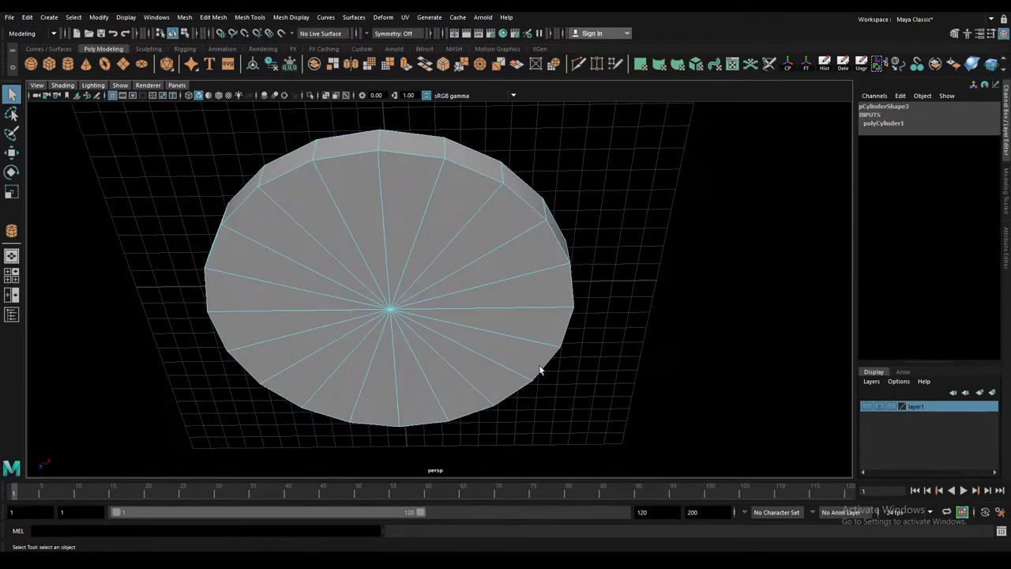
left_click(478, 164)
left_click(507, 181, "shift")
left_click_drag(611, 276, 553, 304, "alt")
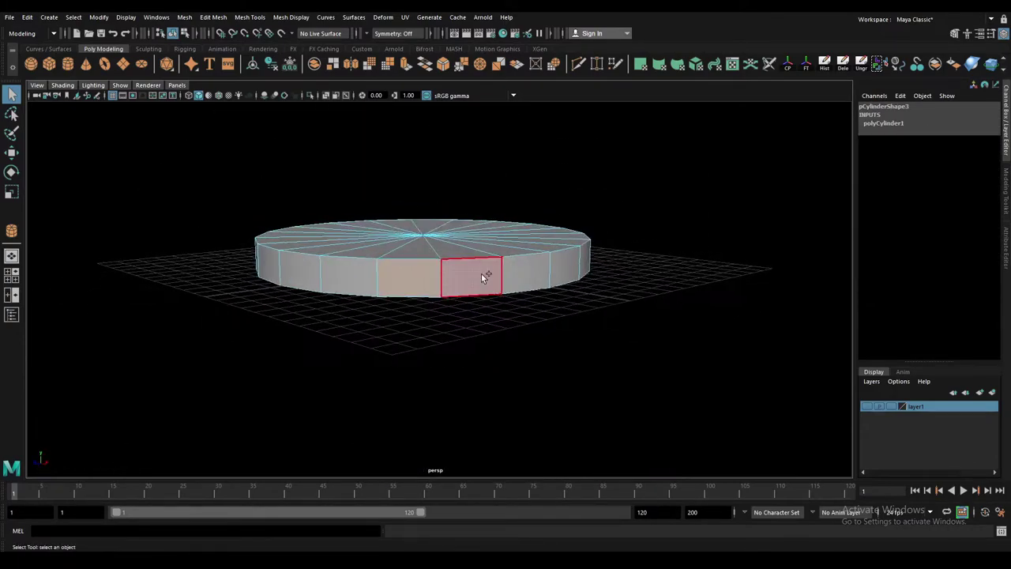
mouse_move(484, 271)
left_mouse_down("alt")
mouse_move(553, 338)
mouse_move(604, 364)
left_mouse_up("alt")
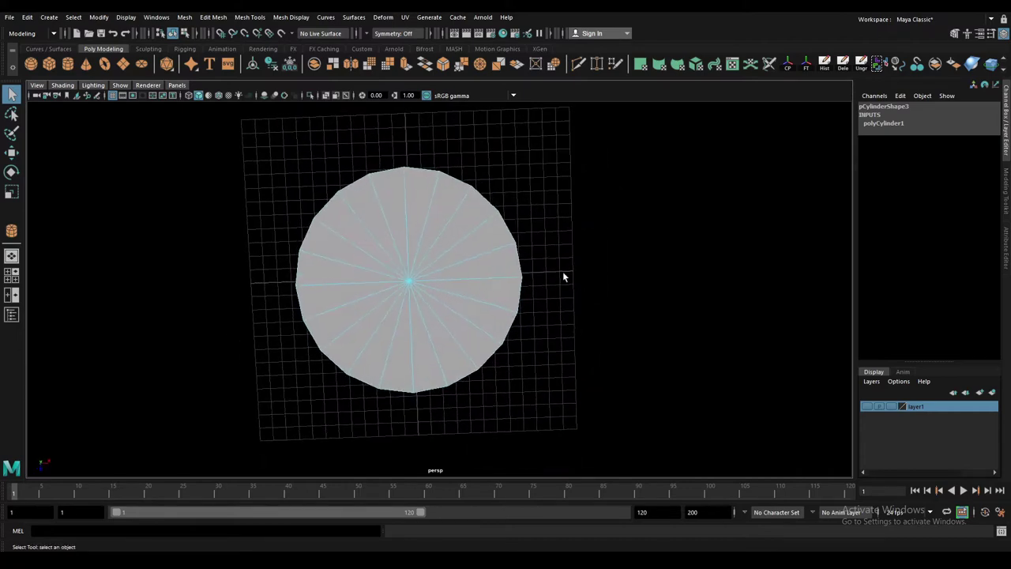
left_click_drag(563, 275, 564, 300, "alt")
mouse_move(468, 212)
left_mouse_down("alt")
mouse_move(653, 297)
mouse_move(652, 269)
left_mouse_up("alt")
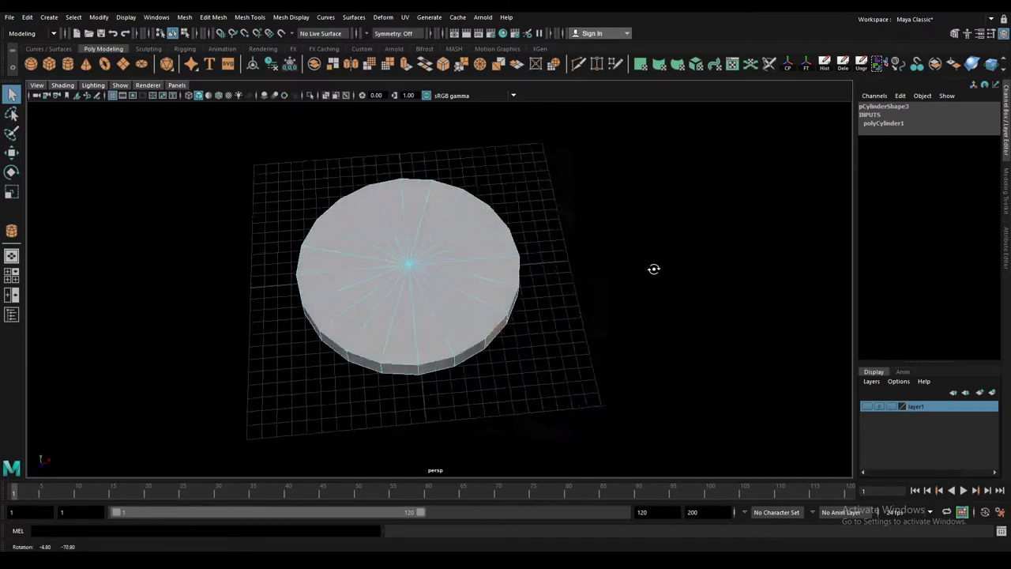
- Extrude the two side faces outward into a long flat arm
key("ctrl+e")
left_click_drag(533, 290, 659, 336)
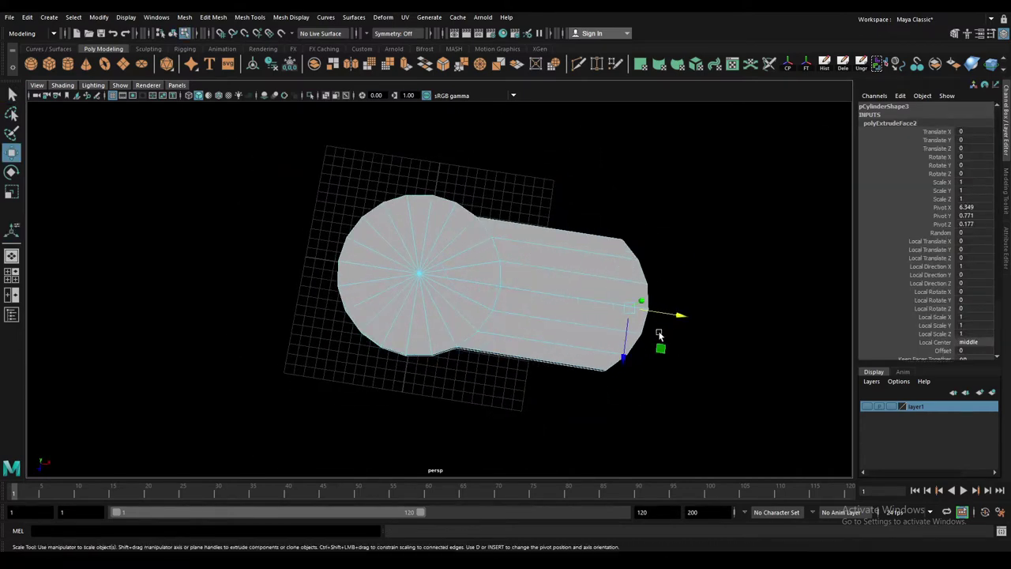
left_click_drag(392, 313, 639, 282, "alt")
key("w")
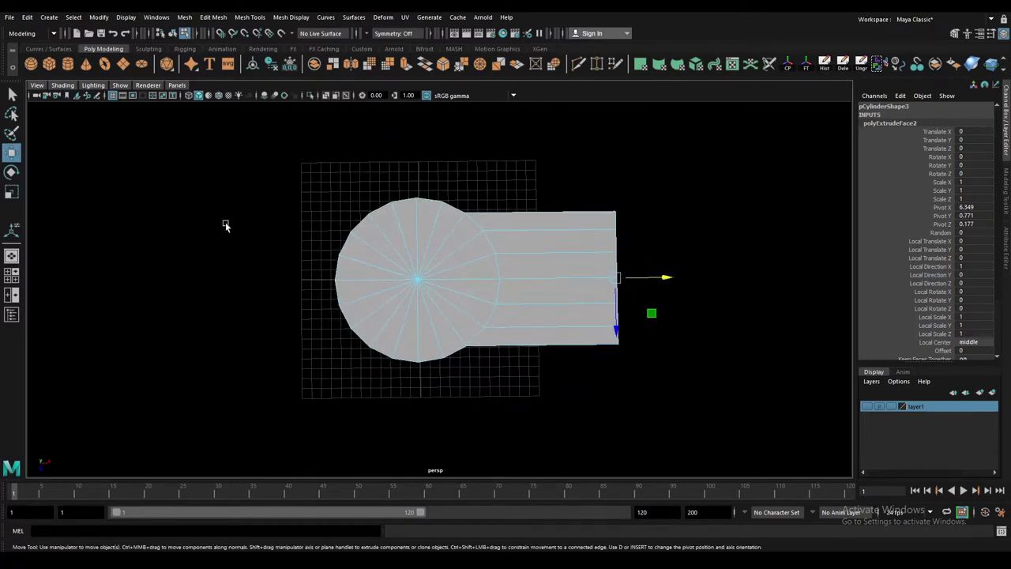
scroll(468, 255, "up", 3)
- Chamfer the disc's centre vertex into a ring
left_click_drag(440, 293, 450, 321)
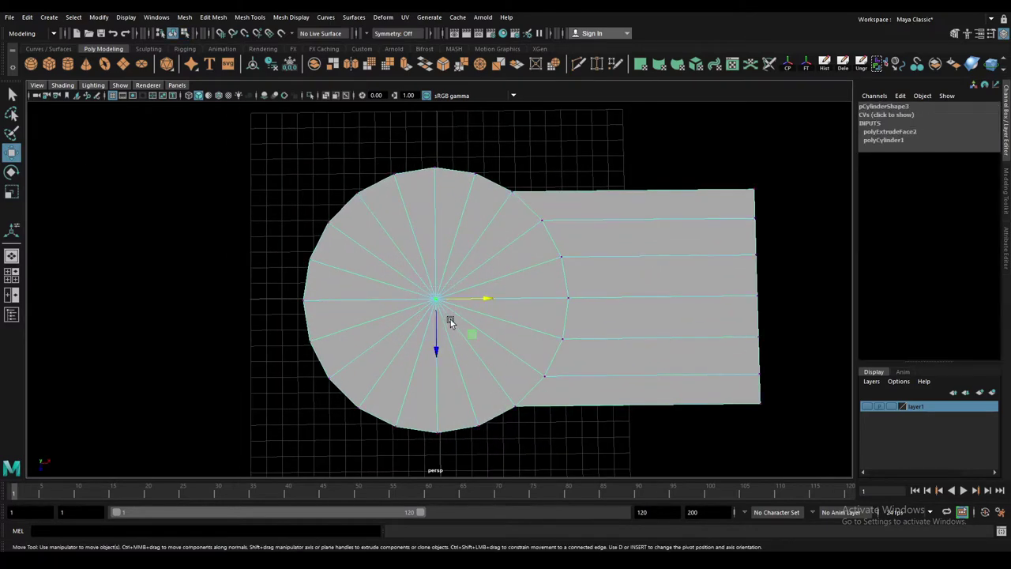
right_click_drag(450, 321, 482, 347, "shift")
left_click_drag(482, 348, 435, 282, "alt")
mouse_move(500, 250)
left_mouse_down("alt")
mouse_move(552, 287)
mouse_move(442, 198)
mouse_move(516, 287)
left_mouse_up("alt")
key("q")
- Rotate the whole link 90 degrees on X so it stands upright
key("F8")
right_click_drag(516, 287, 481, 279, "alt")
middle_click_drag(481, 279, 412, 280, "alt")
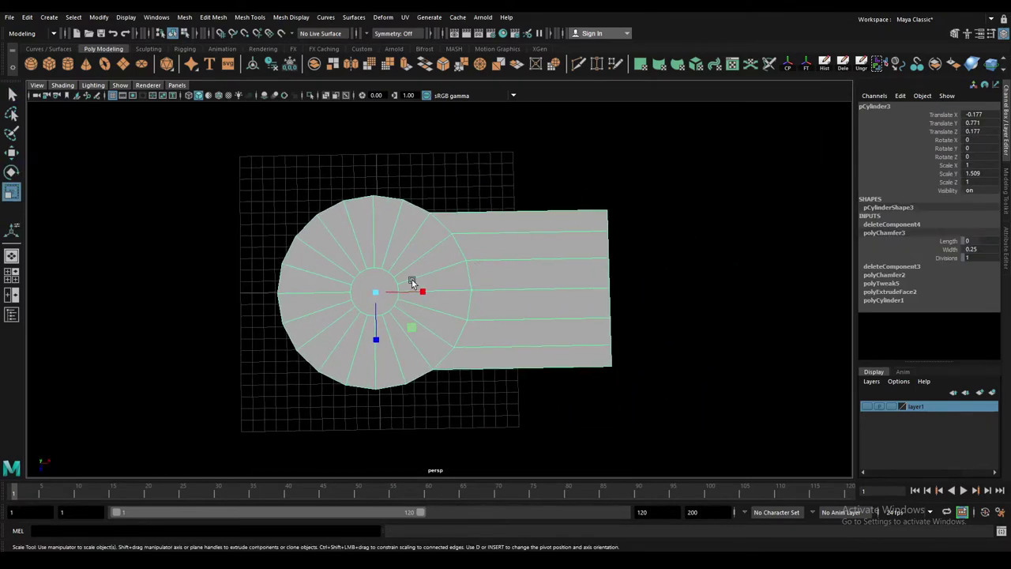
right_click_drag(411, 280, 499, 293, "alt")
middle_click_drag(403, 299, 428, 287, "alt")
mouse_move(429, 287)
left_mouse_down("alt")
mouse_move(355, 293)
mouse_move(1005, 182)
left_mouse_up("alt")
key("e")
type("9")
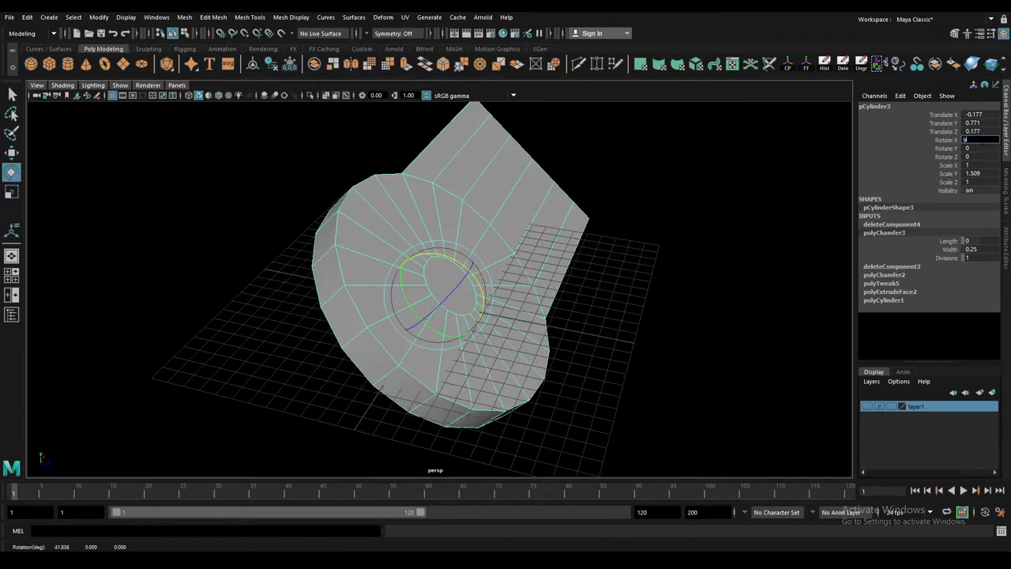
type("0")
key("Return")
- Select the link's front faces, delete them, then undo the deletion
mouse_move(579, 237)
left_mouse_down("alt")
mouse_move(682, 244)
mouse_move(540, 274)
left_mouse_up("alt")
right_click_drag(792, 162, 797, 229)
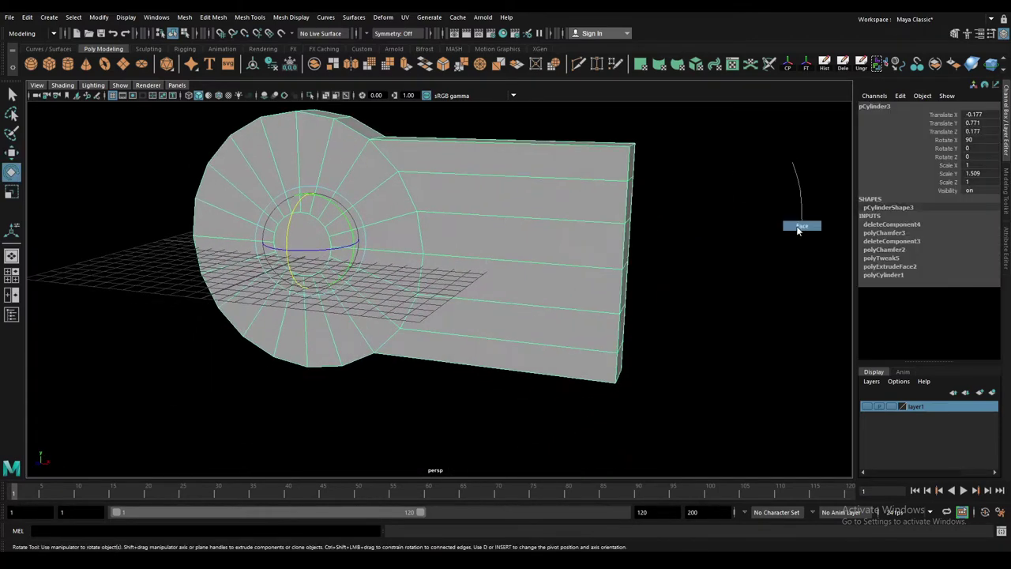
left_click(600, 154)
left_click_drag(573, 423, 557, 394, "alt")
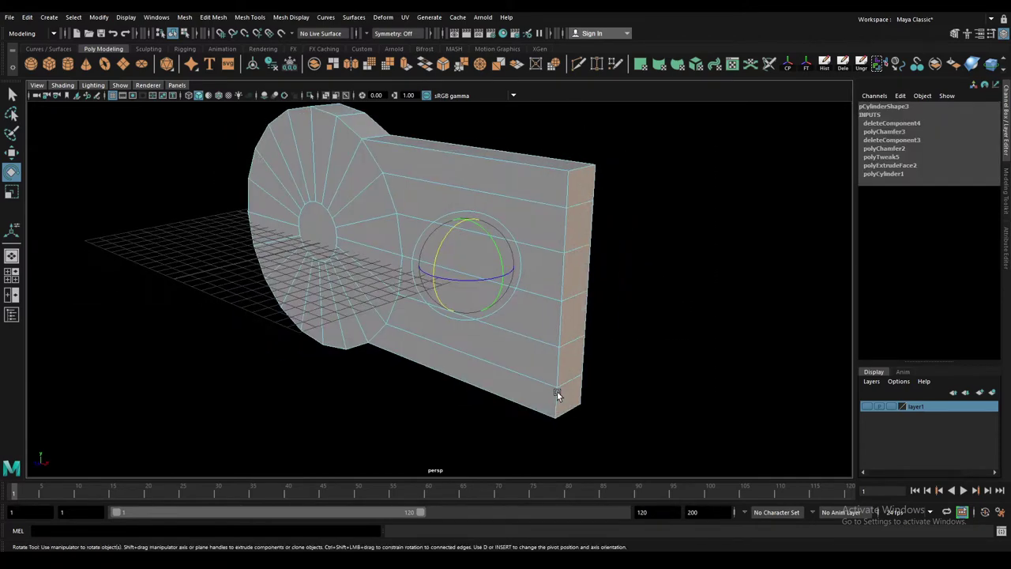
key("Delete")
mouse_move(517, 350)
left_mouse_down("alt")
mouse_move(528, 341)
mouse_move(333, 162)
mouse_move(609, 219)
mouse_move(568, 334)
mouse_move(450, 313)
left_mouse_up("alt")
key("ctrl+z")
left_click(610, 219)
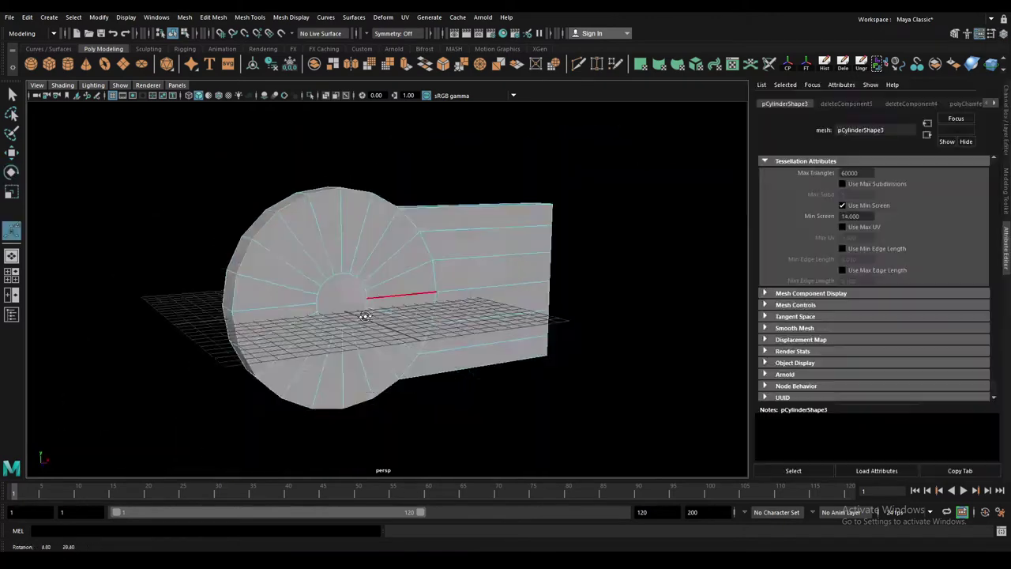
left_click_drag(237, 271, 417, 268, "alt")
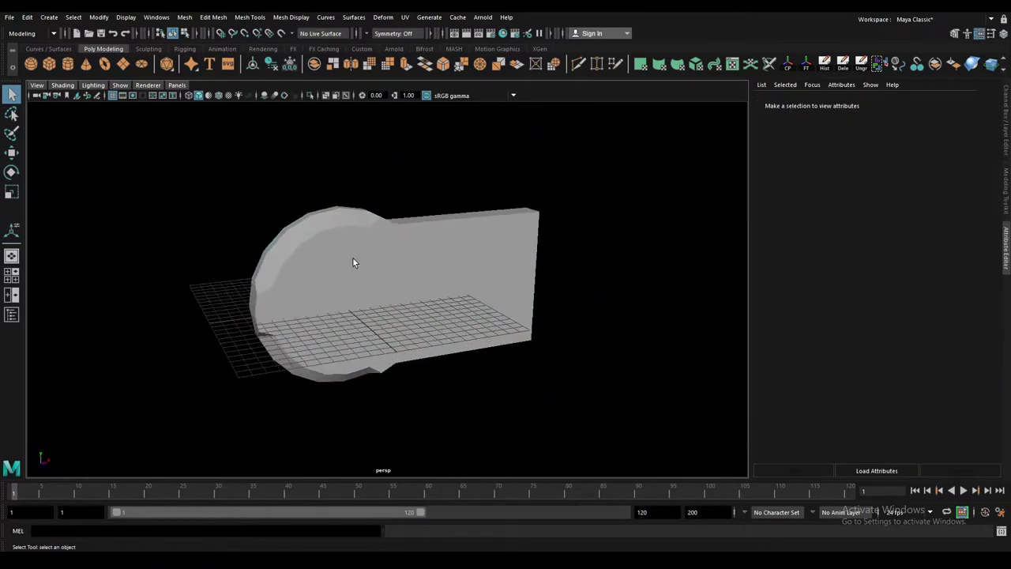
- Extrude the centre cap face several times, shrinking the first extrusion inward
left_click(316, 292)
key("r")
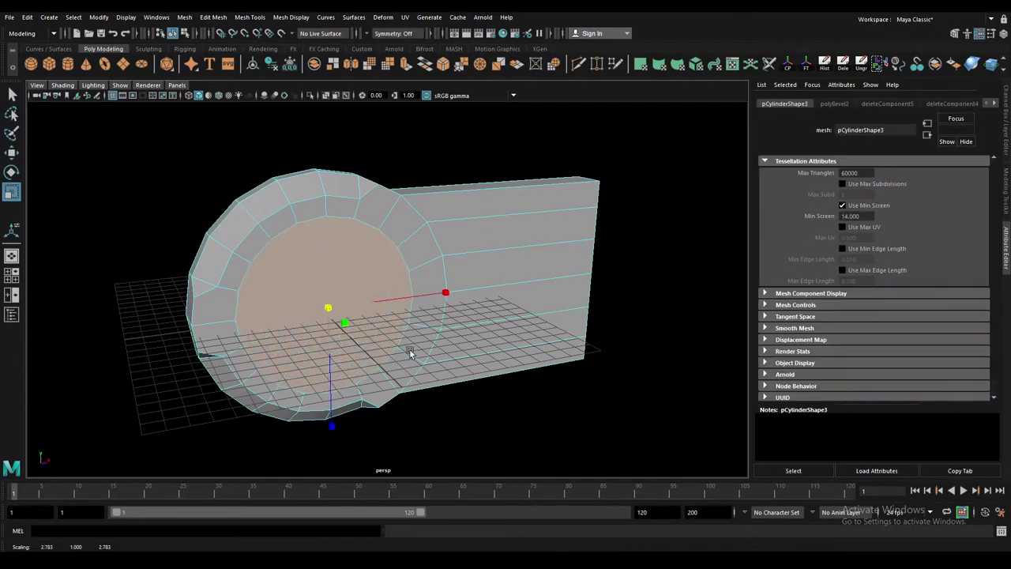
scroll(369, 271, "up", 3)
key("ctrl+e")
key("e")
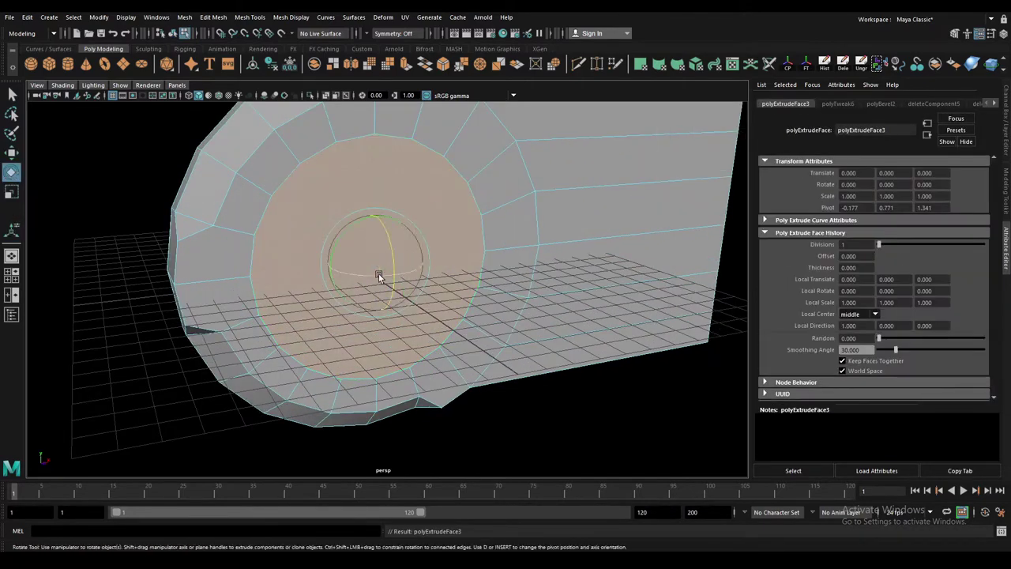
left_click_drag(395, 276, 359, 251)
key("ctrl+e")
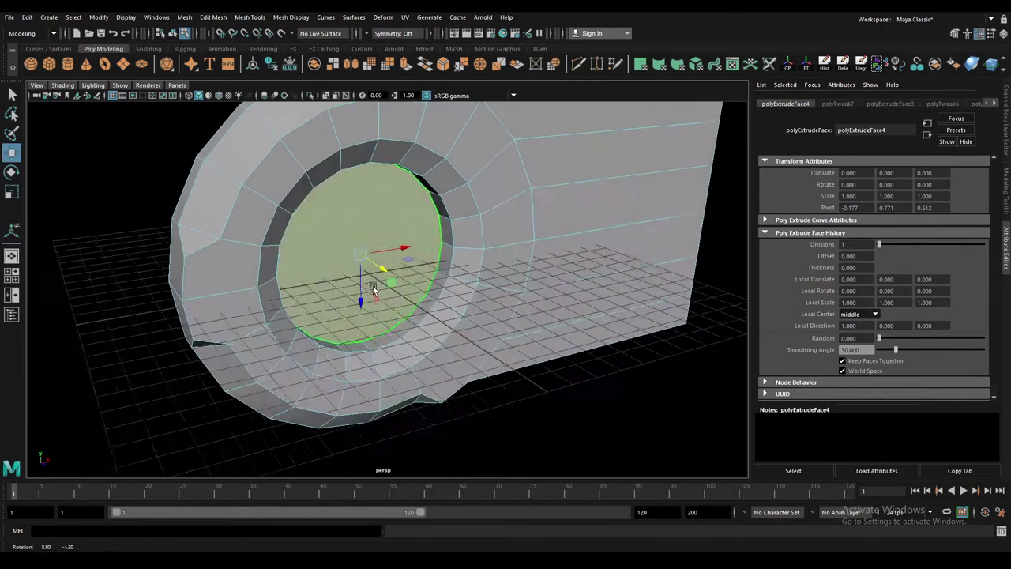
key("e")
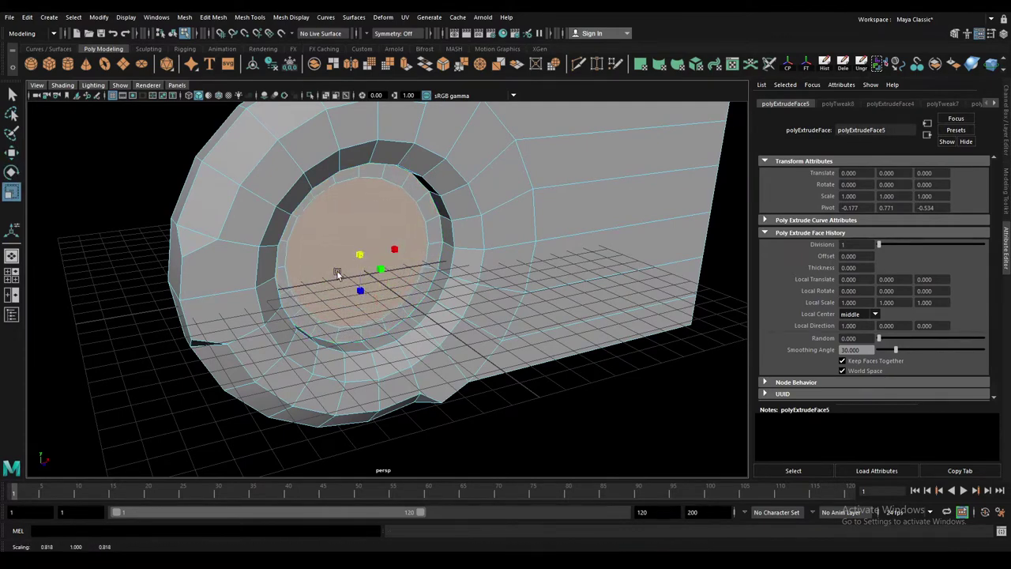
scroll(313, 283, "up", 5)
key("ctrl+e")
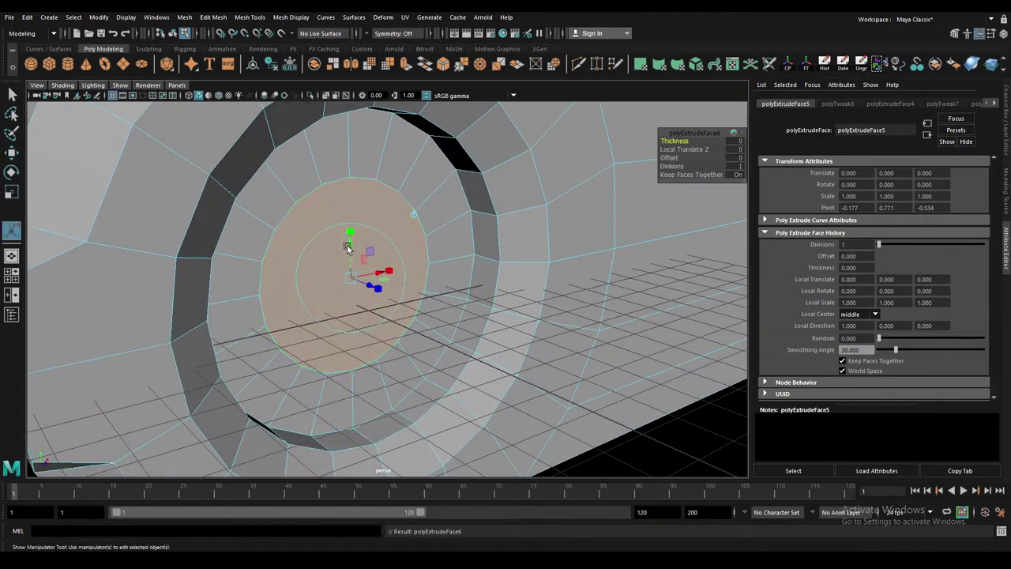
key("w")
scroll(396, 295, "down", 3)
- Add two more extrusions, stepping the inner face out and then back inward
key("ctrl+e")
key("r")
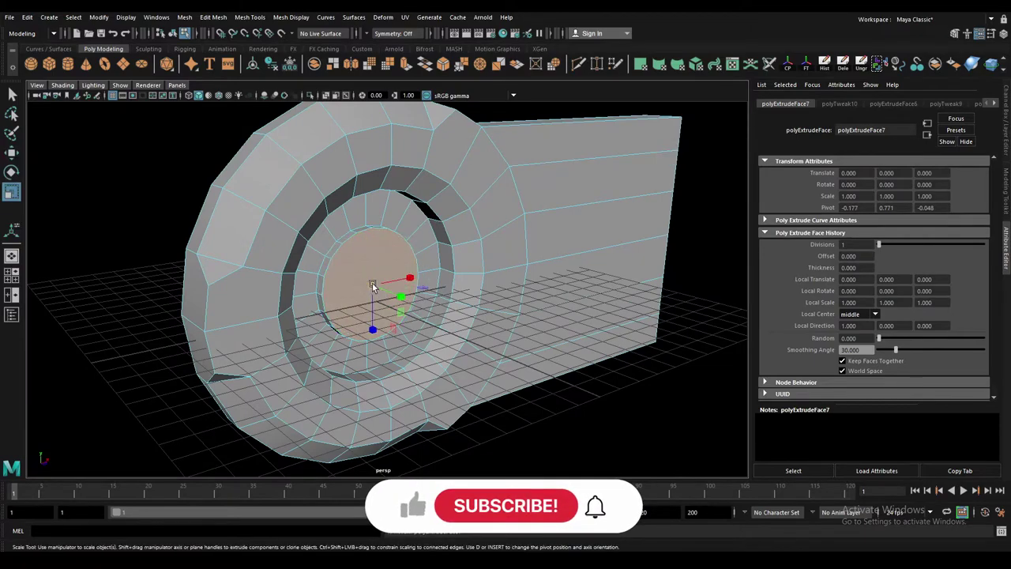
left_click_drag(401, 297, 407, 300, "ctrl")
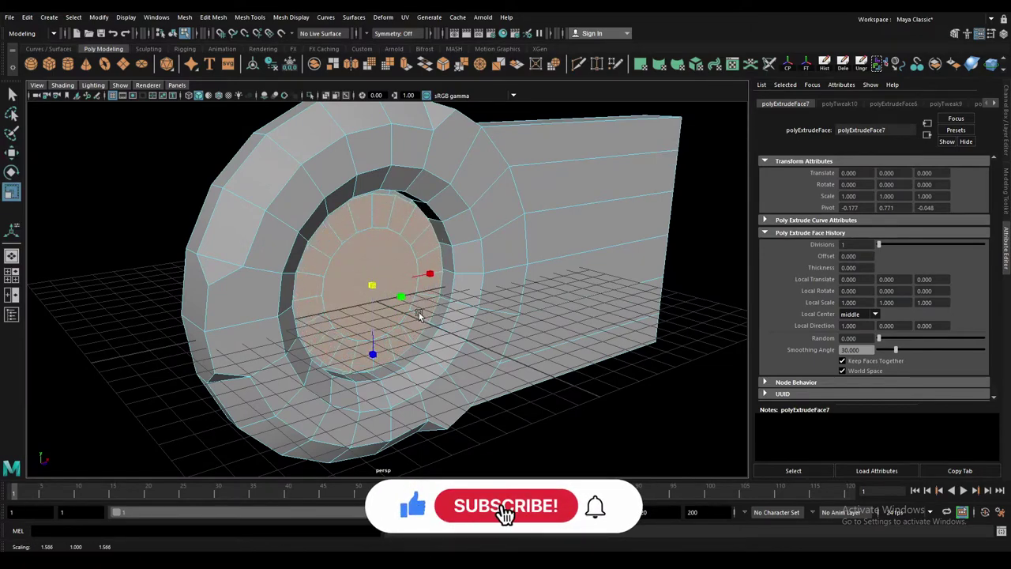
key("ctrl+e")
key("w")
mouse_move(397, 303)
left_mouse_down("alt")
mouse_move(452, 292)
mouse_move(426, 260)
left_mouse_up("alt")
scroll(379, 230, "up", 3)
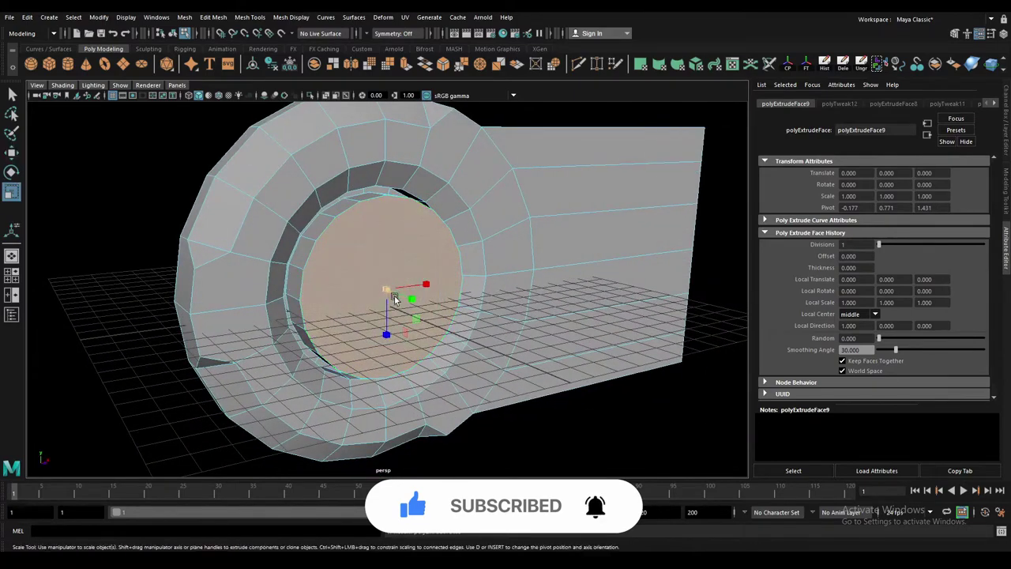
mouse_move(365, 306)
left_mouse_down("alt")
mouse_move(410, 292)
mouse_move(358, 292)
mouse_move(379, 298)
mouse_move(369, 284)
mouse_move(395, 293)
mouse_move(394, 305)
mouse_move(356, 297)
left_mouse_up("alt")
- Extrude the inner hole face three more times, shrinking the newest ring inward
key("ctrl+e")
key("w")
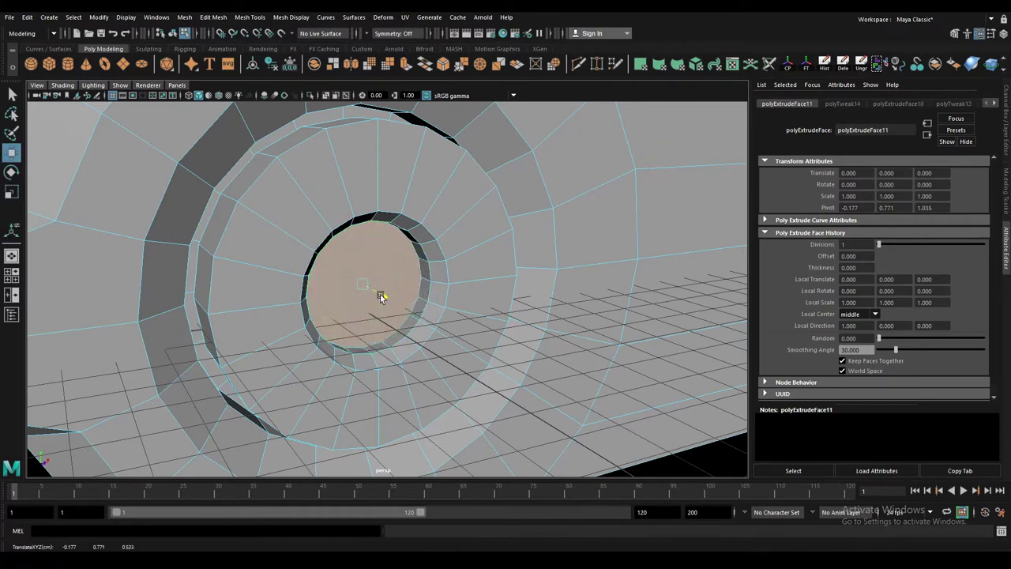
key("ctrl+e")
key("e")
left_click_drag(357, 288, 360, 294, "alt")
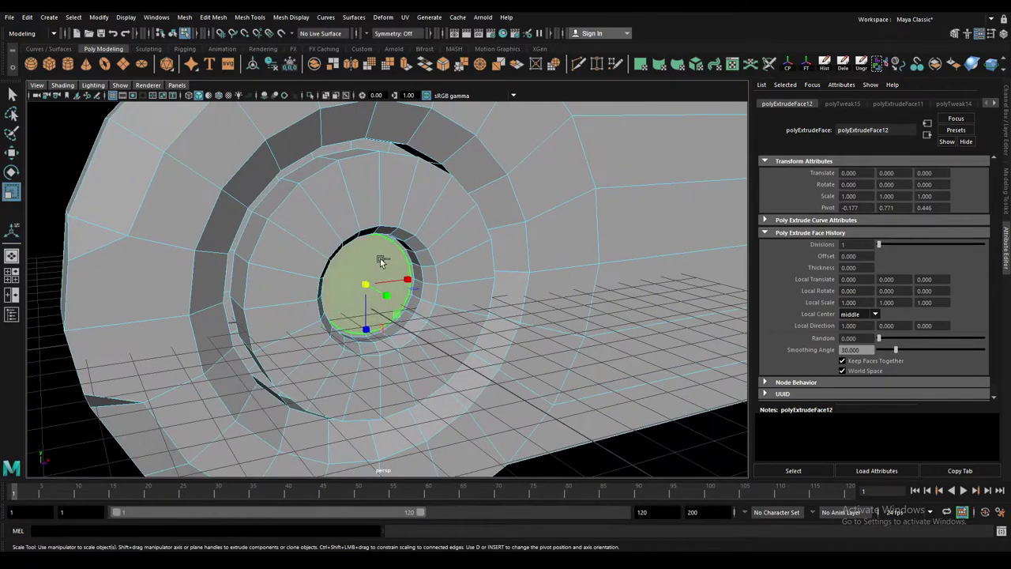
key("ctrl+e")
mouse_move(381, 261)
left_mouse_down("alt")
mouse_move(393, 301)
mouse_move(381, 255)
left_mouse_up("alt")
- Merge the innermost face to a single centre point and clear the selection
right_click_drag(371, 222, 371, 222, "shift")
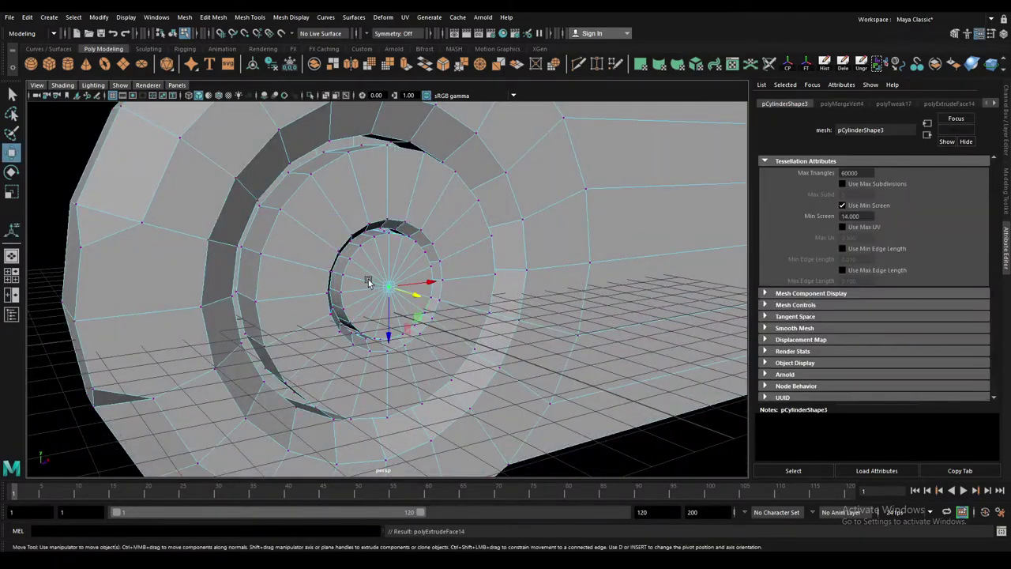
left_click_drag(379, 237, 416, 252, "alt")
left_click(405, 255)
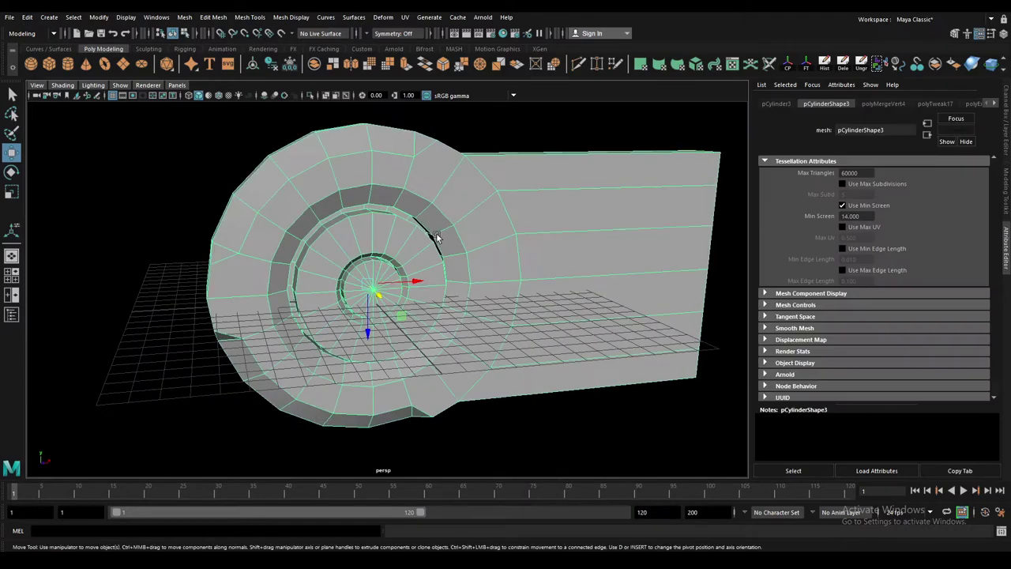
right_click_drag(405, 254, 236, 220, "alt")
left_click(236, 221)
left_click_drag(236, 220, 227, 203, "alt")
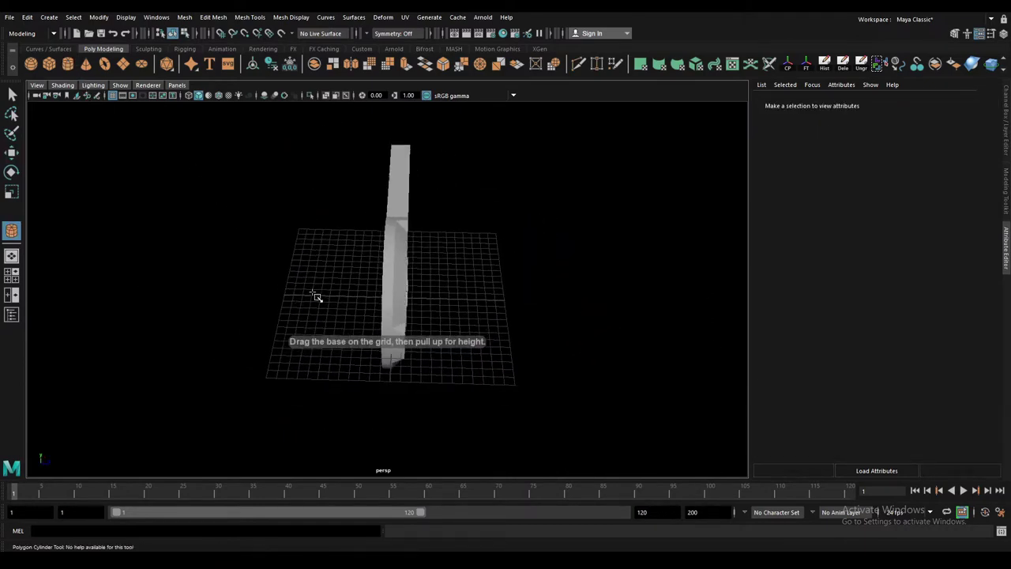
- Create a new polygon cylinder and set its Rotate X to 90 so it stands upright
mouse_move(316, 293)
left_mouse_down()
mouse_move(371, 288)
mouse_move(326, 283)
left_mouse_up()
scroll(326, 282, "down", 3)
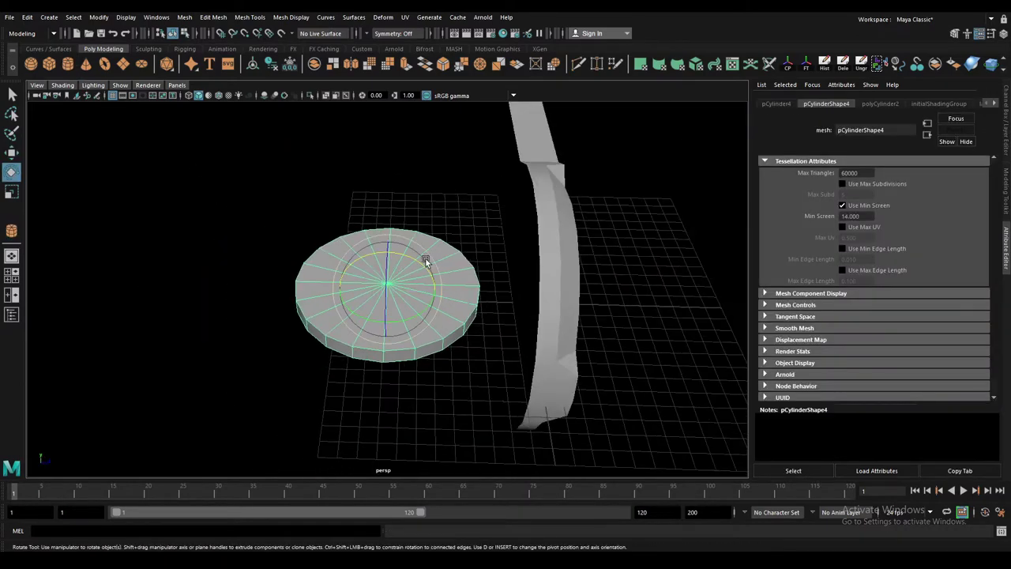
key("e")
left_click_drag(426, 260, 443, 316)
key("ctrl+a")
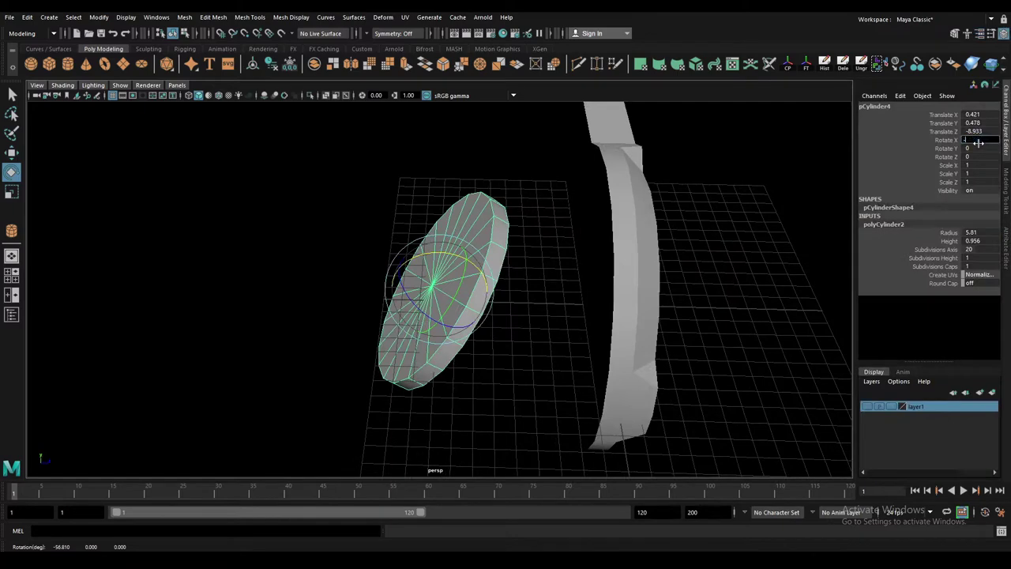
type("90")
key("Return")
mouse_move(410, 278)
left_mouse_down("alt")
mouse_move(469, 269)
mouse_move(446, 289)
mouse_move(426, 276)
left_mouse_up("alt")
key("w")
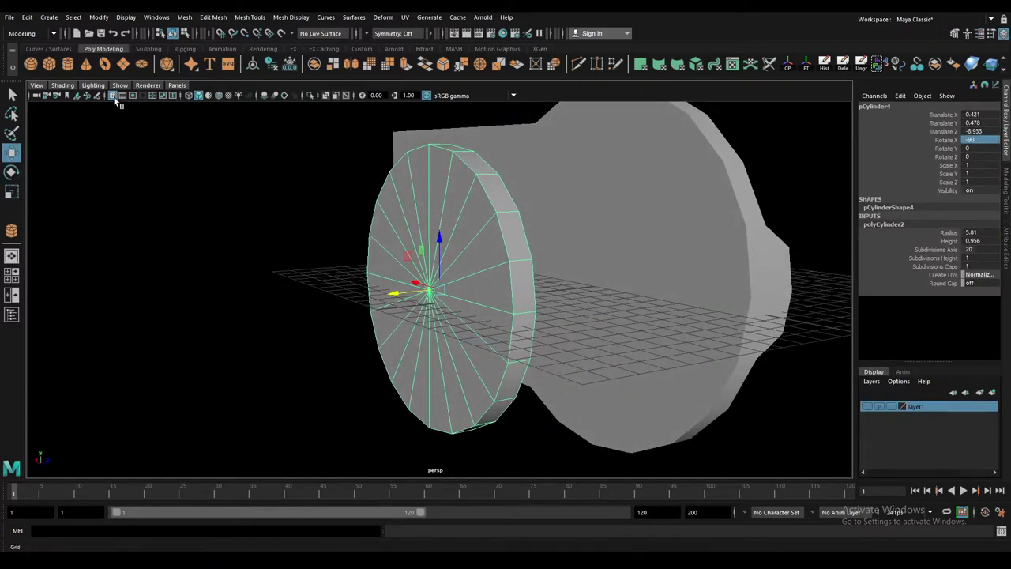
- With wireframe on shaded, select the cylinder's rim faces and extrude them outward
left_click(220, 96)
mouse_move(451, 282)
left_mouse_down("alt")
mouse_move(451, 242)
mouse_move(413, 309)
mouse_move(482, 292)
left_mouse_up("alt")
key("F11")
left_click(355, 198)
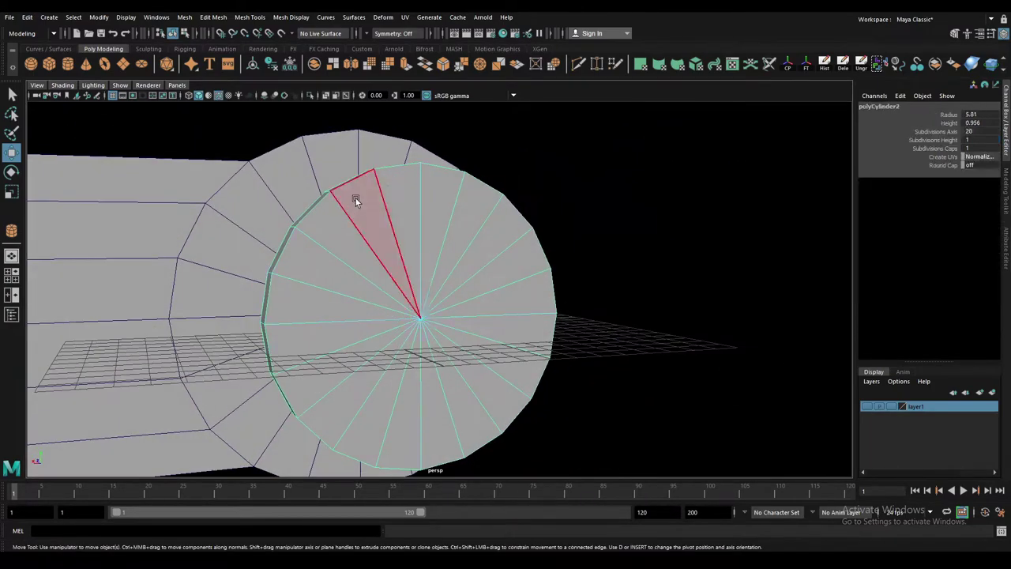
mouse_move(355, 198)
left_mouse_down("alt")
mouse_move(376, 276)
mouse_move(320, 233)
mouse_move(346, 255)
left_mouse_up("alt")
key("w")
key("q")
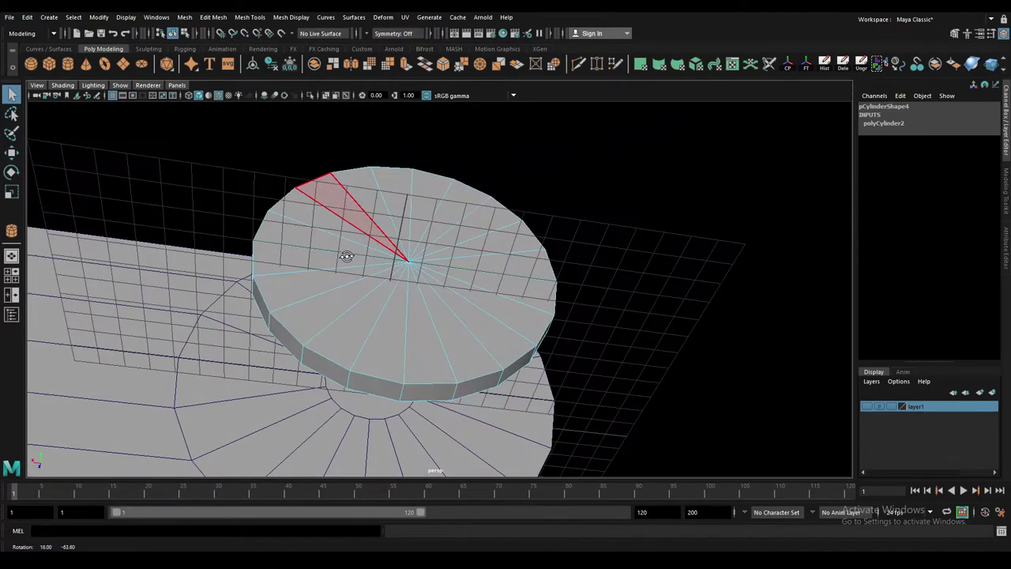
mouse_move(371, 334)
left_mouse_down("alt")
mouse_move(291, 358)
mouse_move(376, 360)
mouse_move(363, 281)
left_mouse_up("alt")
double_click(291, 358)
key("ctrl+e")
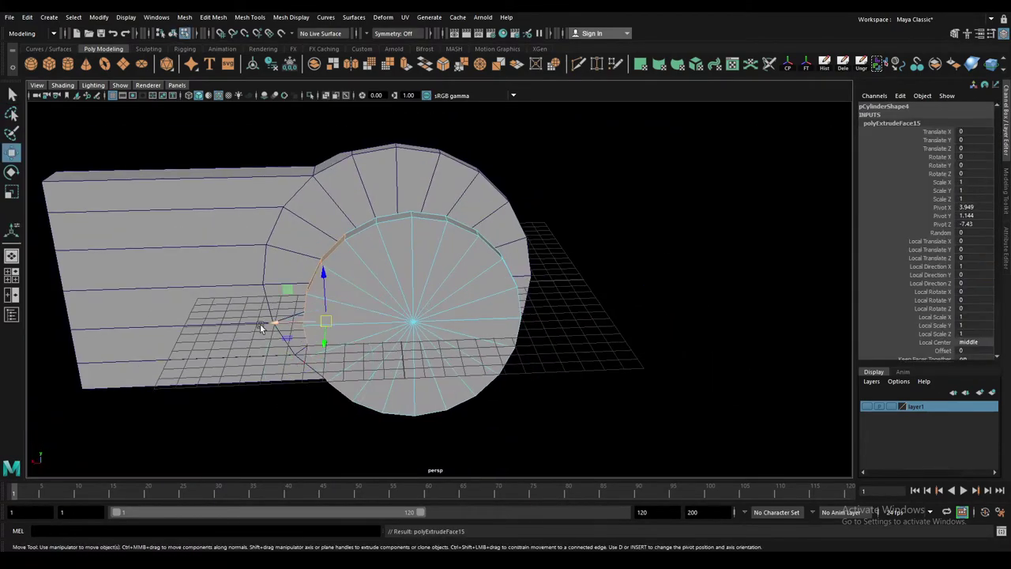
key("w")
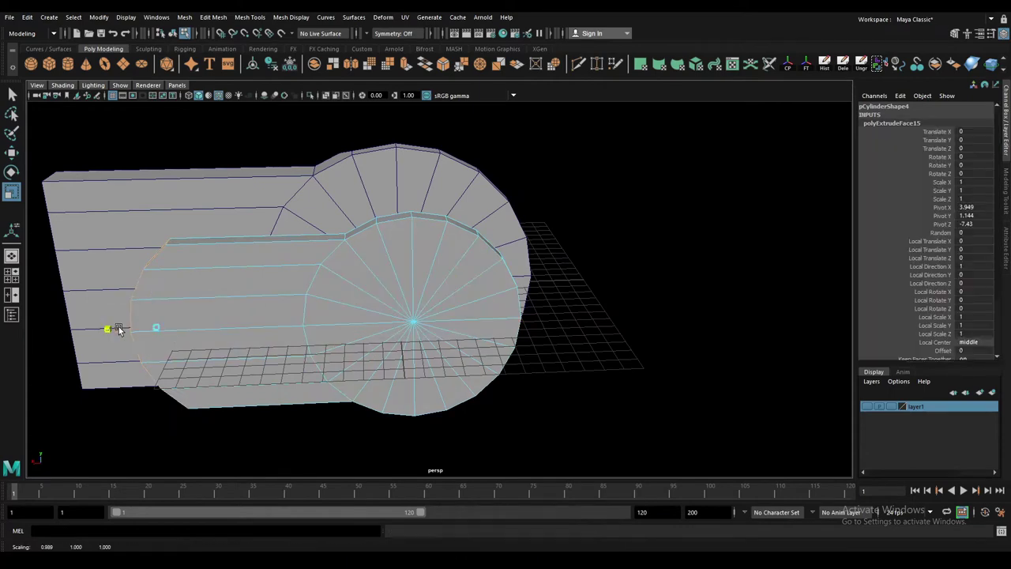
mouse_move(108, 327)
left_mouse_down("alt")
mouse_move(289, 235)
mouse_move(385, 251)
left_mouse_up("alt")
- Delete the unwanted faces of the extruded strip
left_click(289, 234)
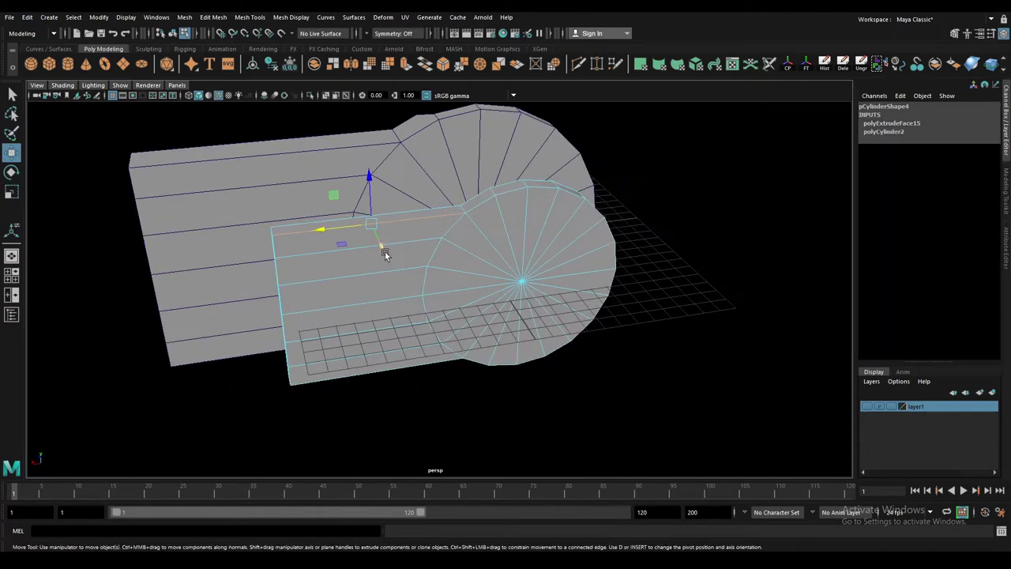
mouse_move(255, 241)
left_mouse_down()
mouse_move(321, 432)
mouse_move(405, 267)
left_mouse_up()
key("Delete")
key("ctrl+z")
left_click_drag(385, 310, 547, 302, "alt")
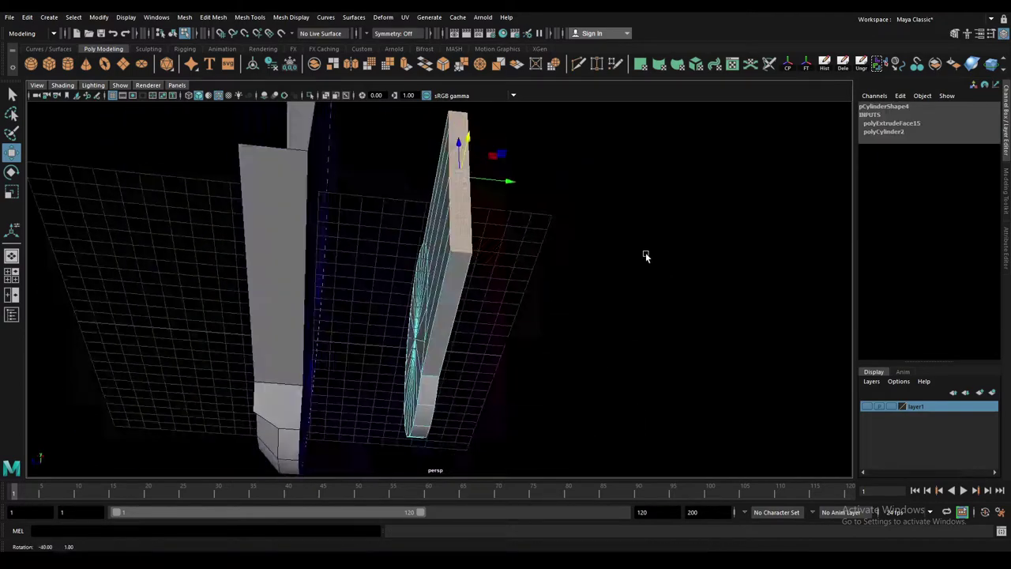
key("Delete")
- Bevel the selected edge of the plate at fraction 0.54
left_click(472, 204)
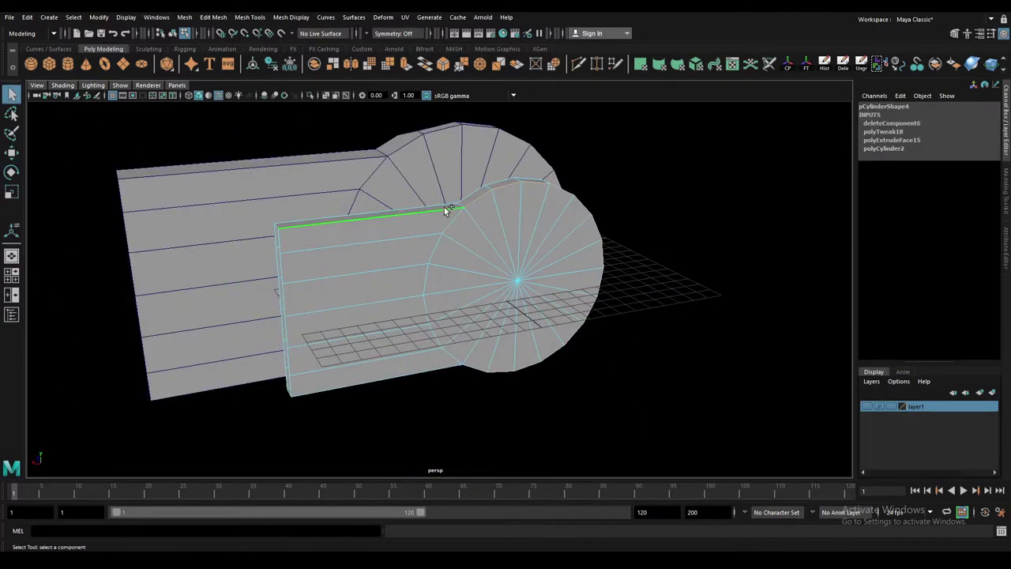
key("ctrl+b")
mouse_move(425, 371)
left_mouse_down("alt")
mouse_move(487, 279)
mouse_move(540, 278)
mouse_move(331, 198)
left_mouse_up("alt")
scroll(435, 185, "up", 2)
- Box-select the points along the thin mesh for moving
key("q")
left_click_drag(227, 133, 581, 198)
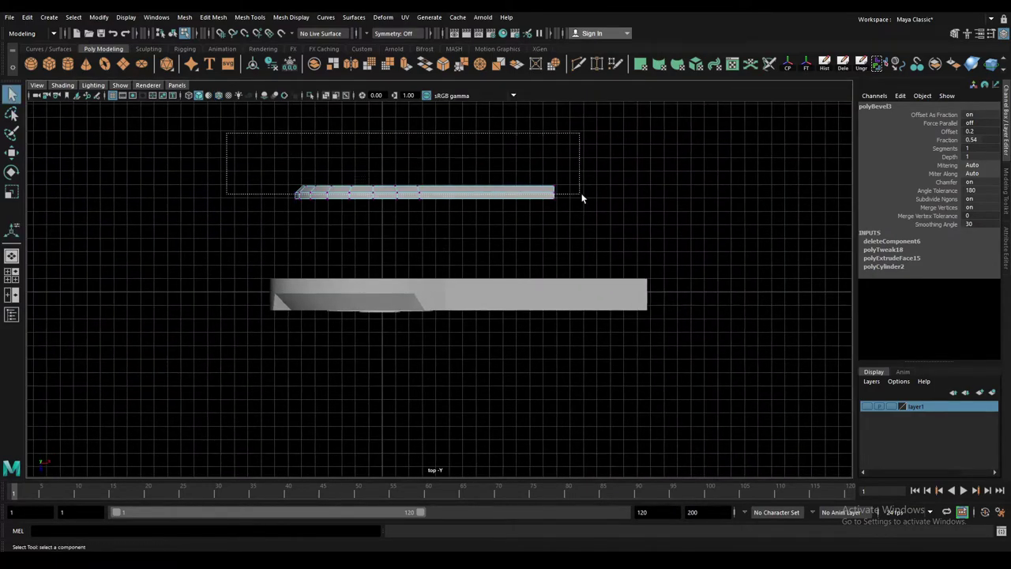
key("w")
key("space")
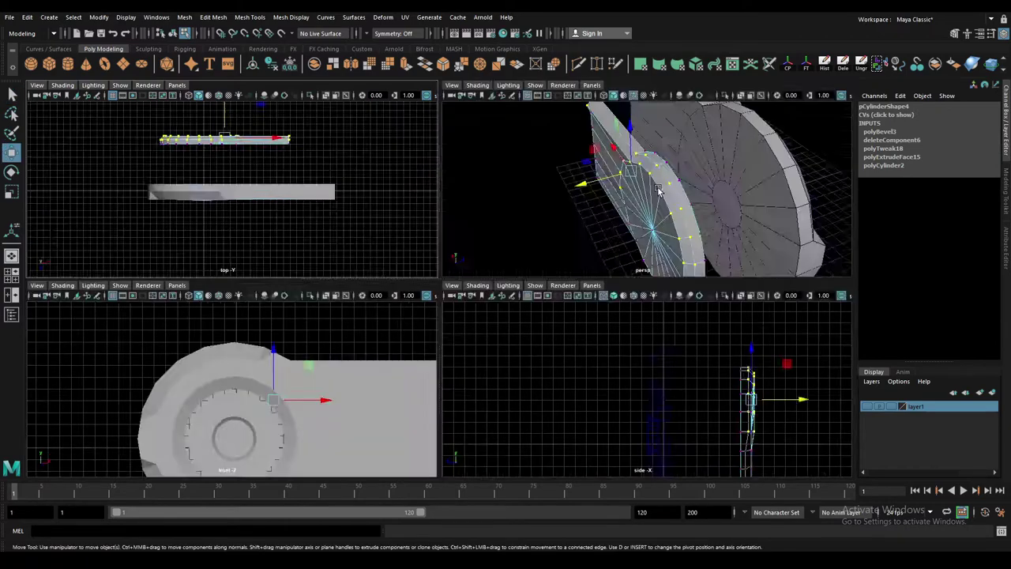
key("space")
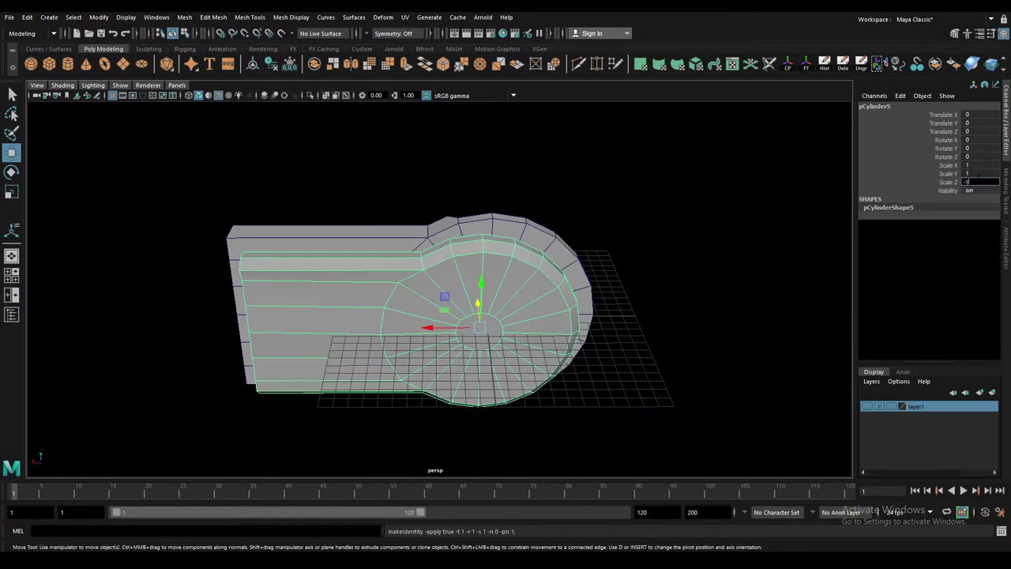
- Set the copy's Scale X to -1 and move it to translate X 34.91
key("Return")
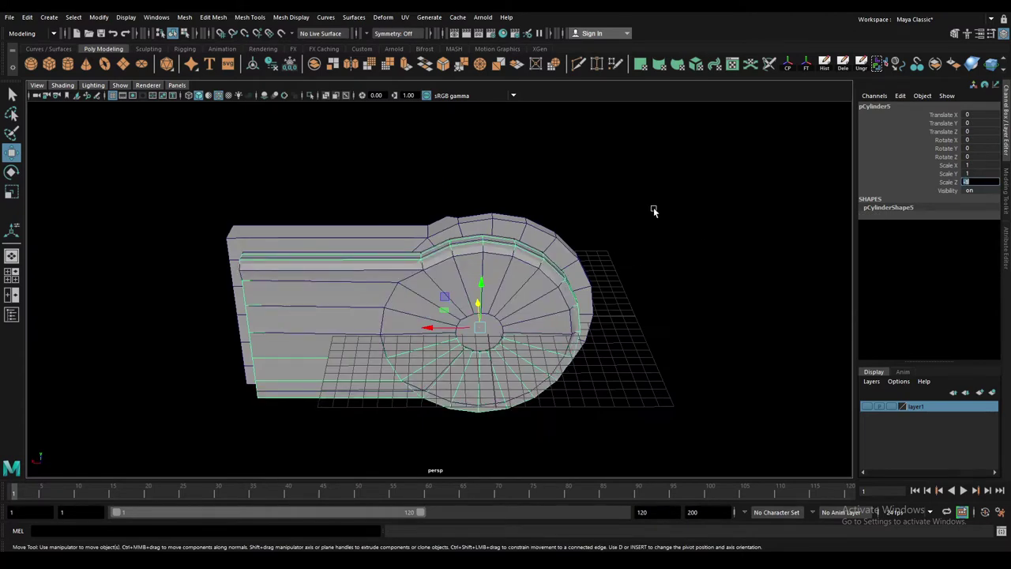
key("ctrl+z")
type("1")
key("Return")
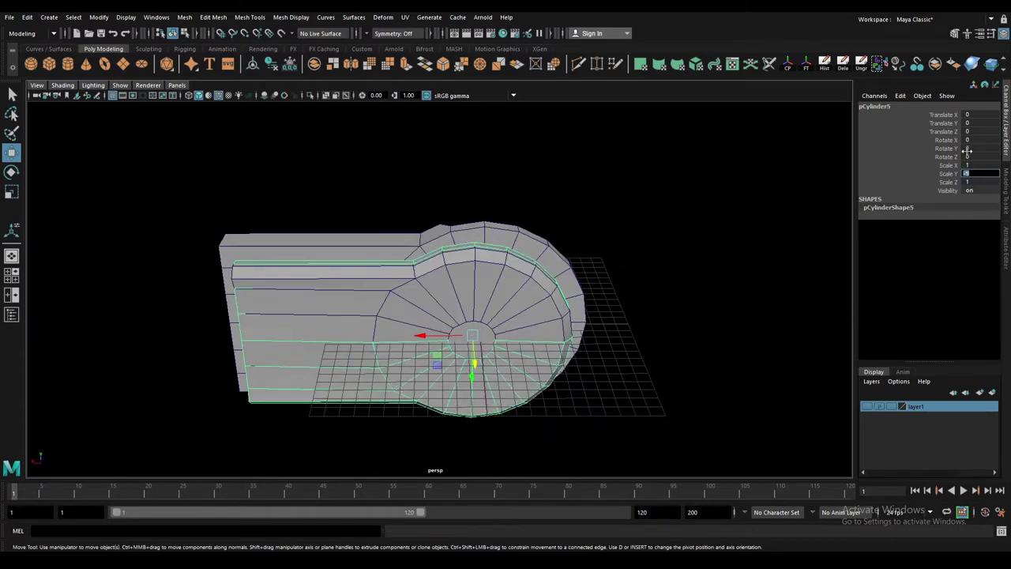
type("1")
key("Return")
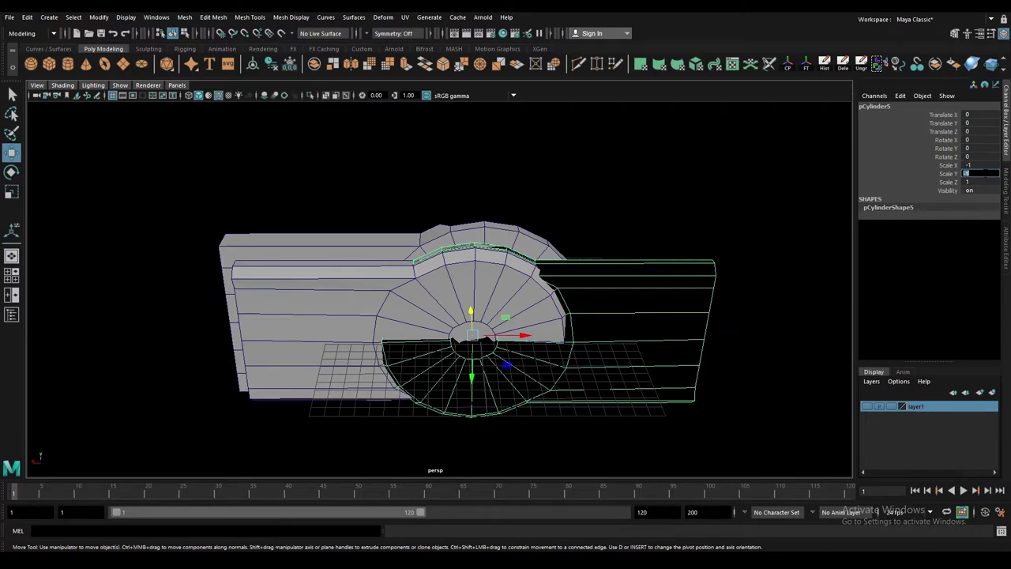
type("1")
key("Return")
left_click_drag(517, 335, 108, 312)
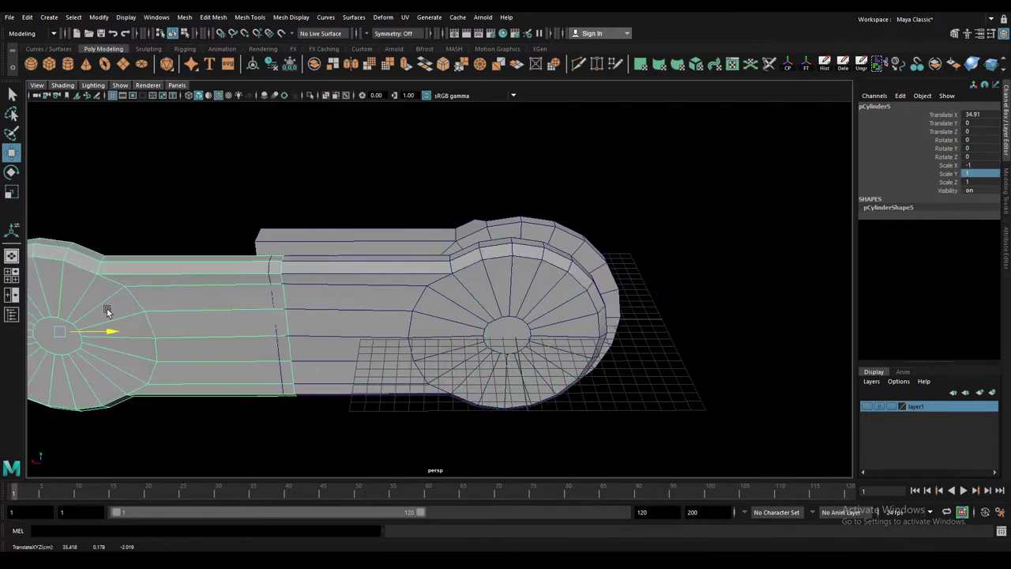
left_click(313, 289)
- Combine both link halves into one mesh, pCylinder6, and narrow its middle section
key("a")
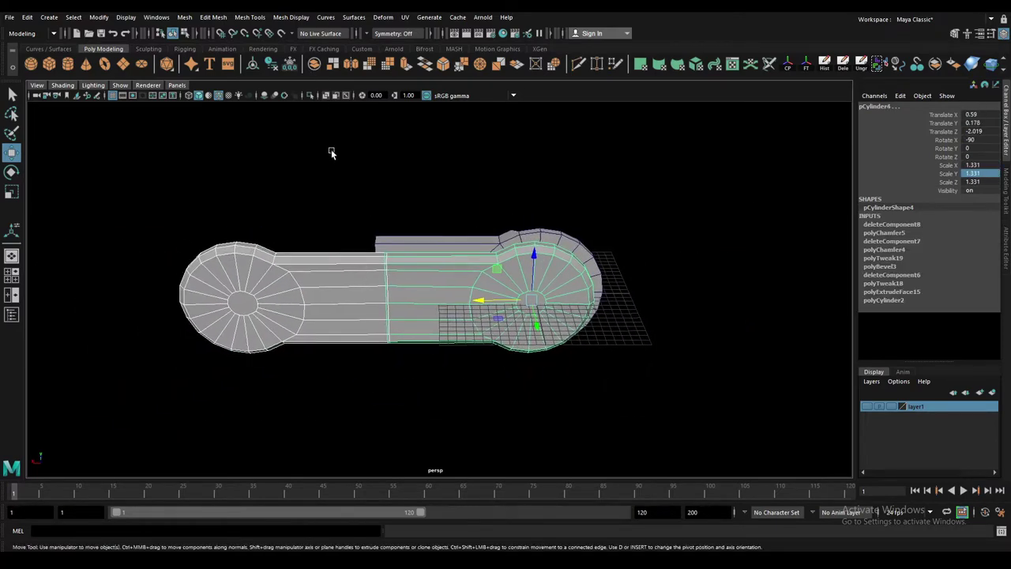
key("r")
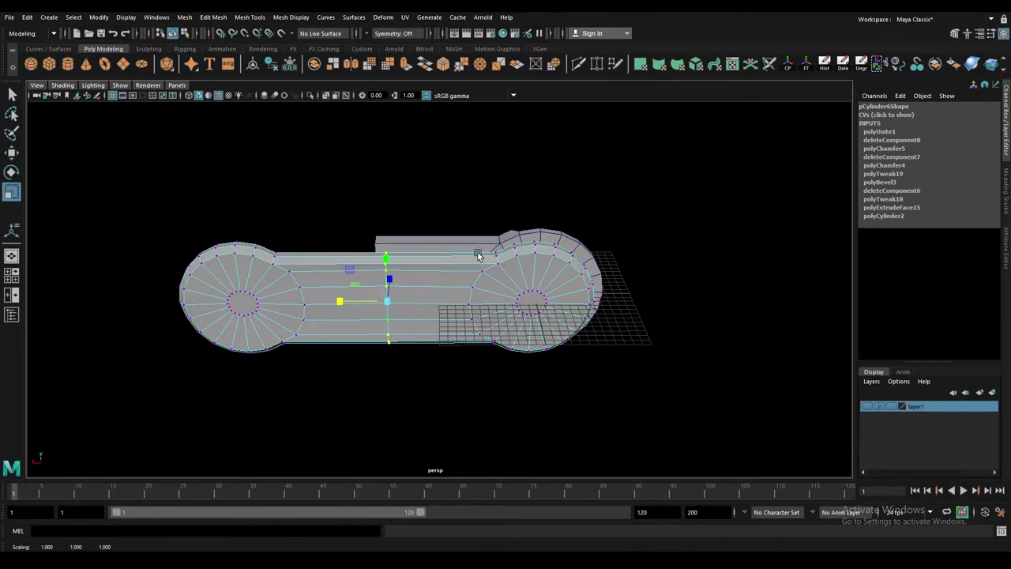
right_click_drag(462, 284, 353, 336)
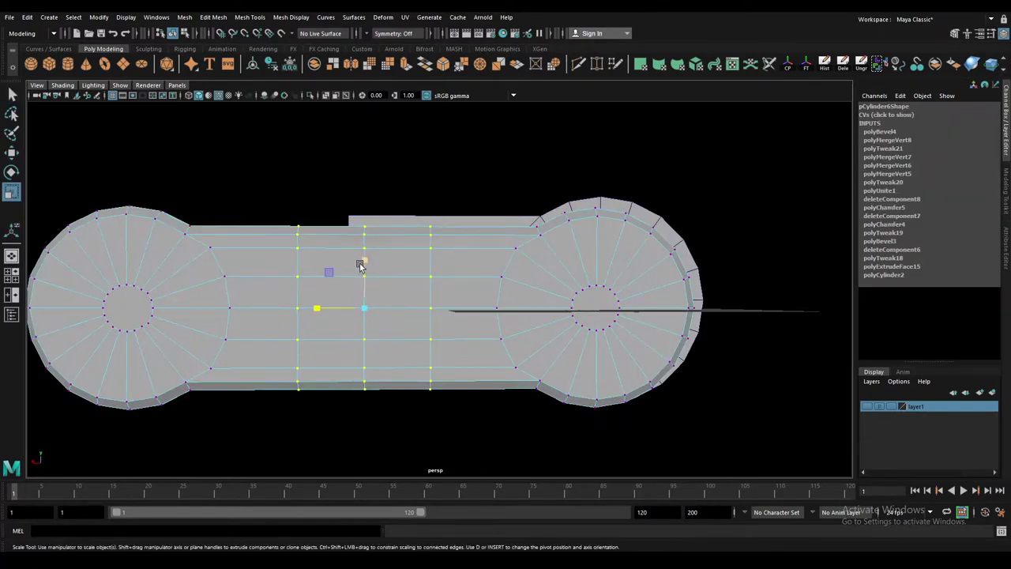
left_click_drag(365, 265, 370, 270)
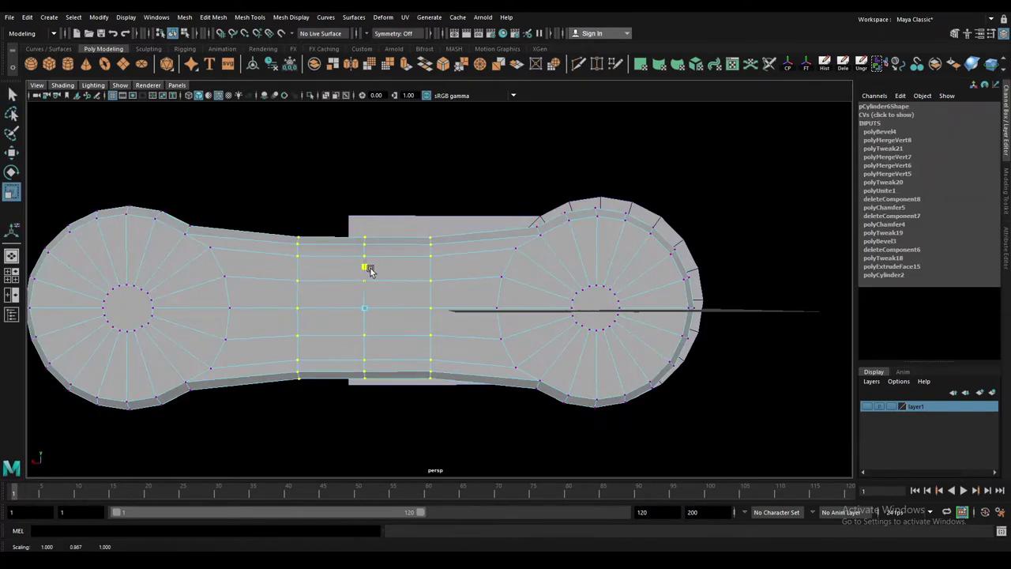
key("F8")
scroll(188, 234, "down", 2)
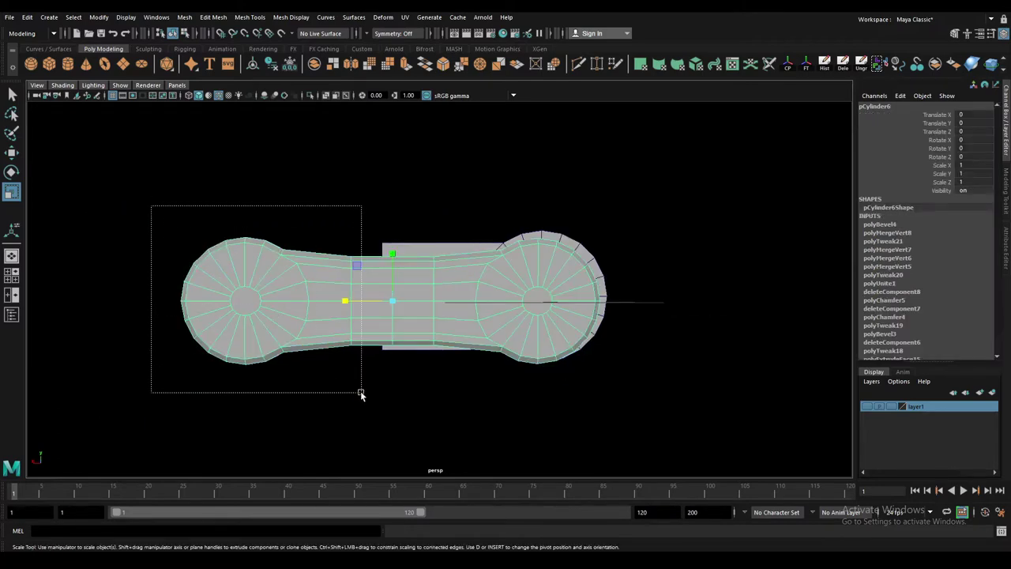
key("F8")
- Slide the left-end and middle vertex columns along X to even the loop spacing
left_click_drag(143, 196, 348, 413)
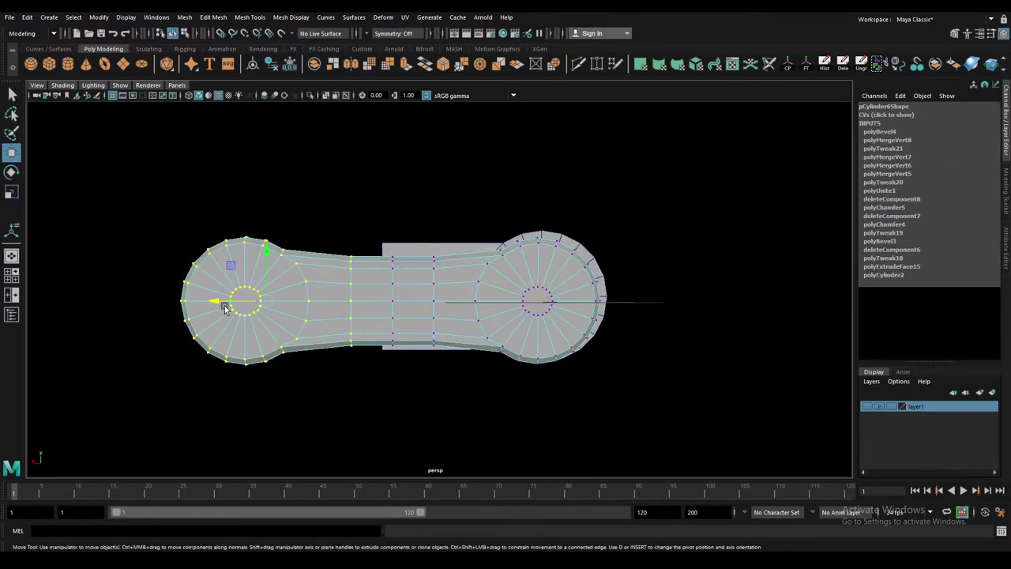
left_click_drag(216, 306, 243, 306)
left_click_drag(147, 190, 352, 446)
left_click_drag(225, 310, 244, 310)
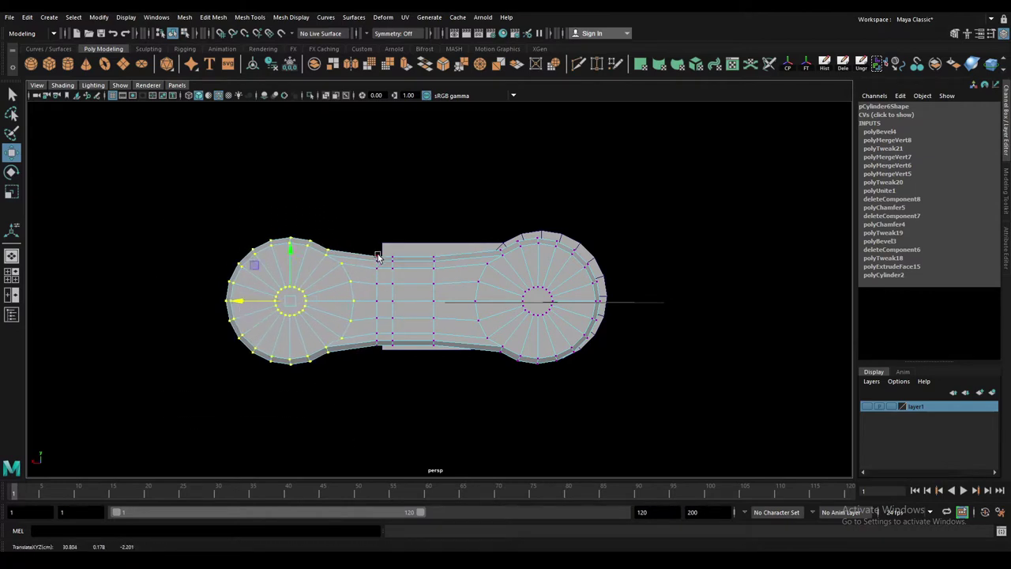
left_click_drag(384, 248, 437, 357)
left_click_drag(368, 300, 377, 302)
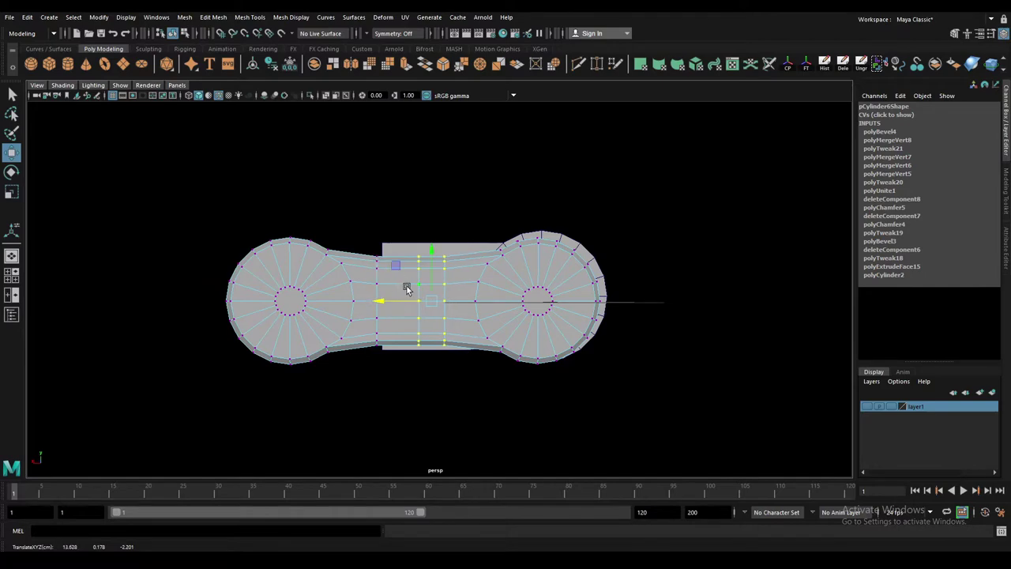
left_click_drag(406, 229, 427, 367)
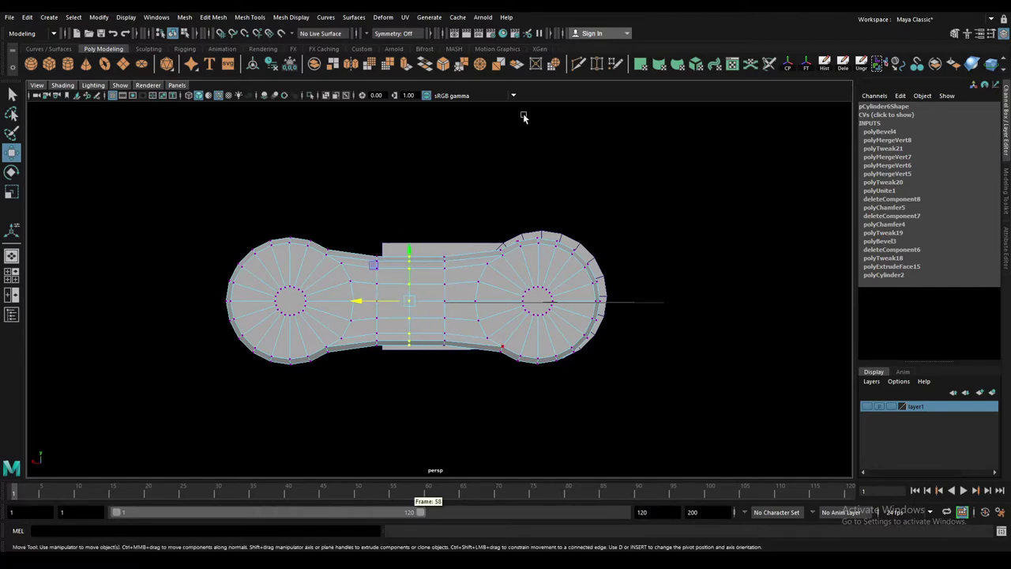
left_click_drag(382, 304, 396, 322, "alt")
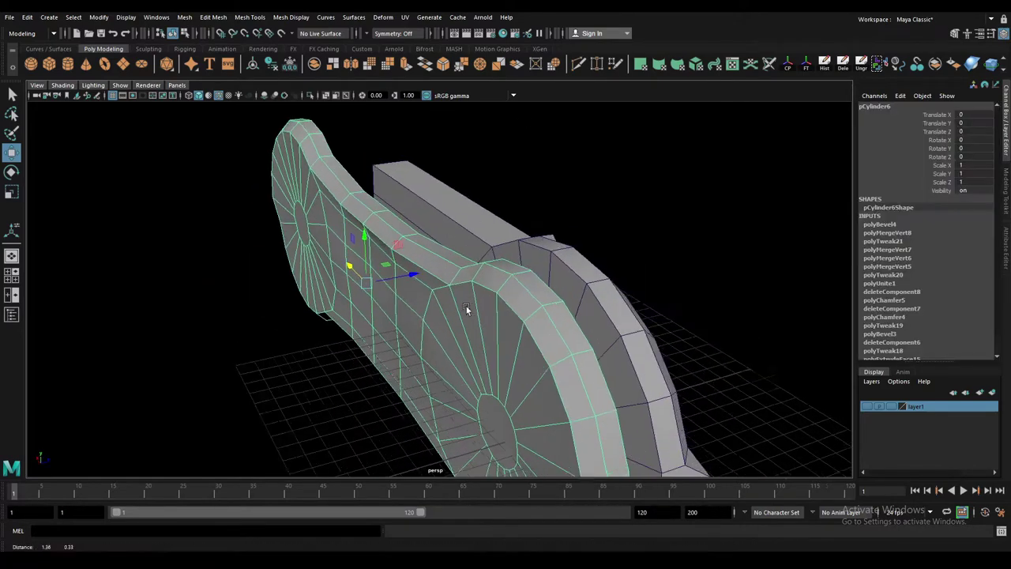
- In the maximized side view, display the link's vertices and frame the mesh
key("space")
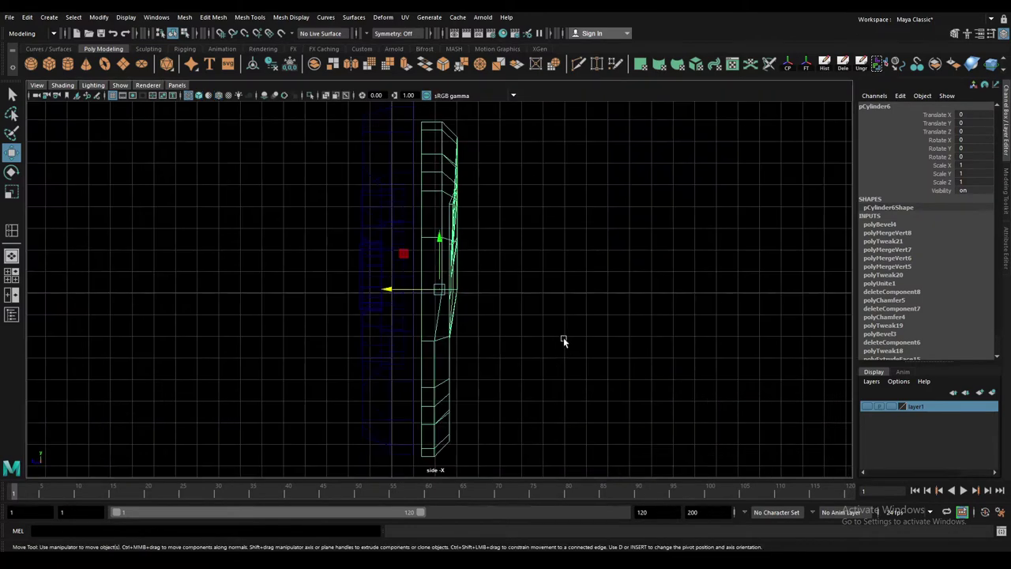
left_click(563, 340)
key("q")
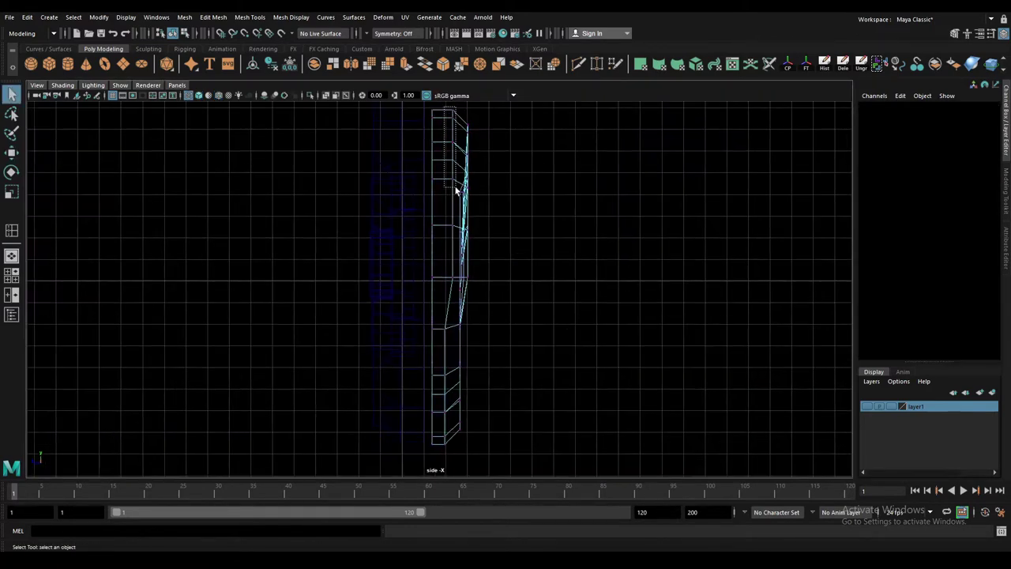
left_click(456, 191)
left_click_drag(455, 288, 456, 289, "shift")
middle_click_drag(456, 288, 438, 274, "alt")
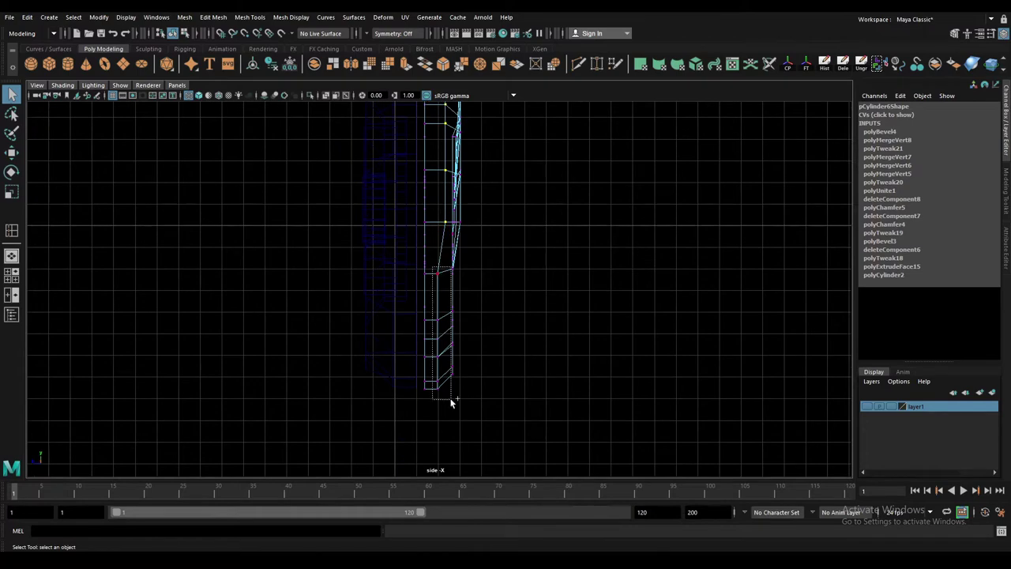
left_click_drag(451, 402, 451, 403, "shift")
middle_click_drag(451, 402, 487, 361, "alt")
- Scale the right vertex column to 0 so it forms one straight vertical line
key("r")
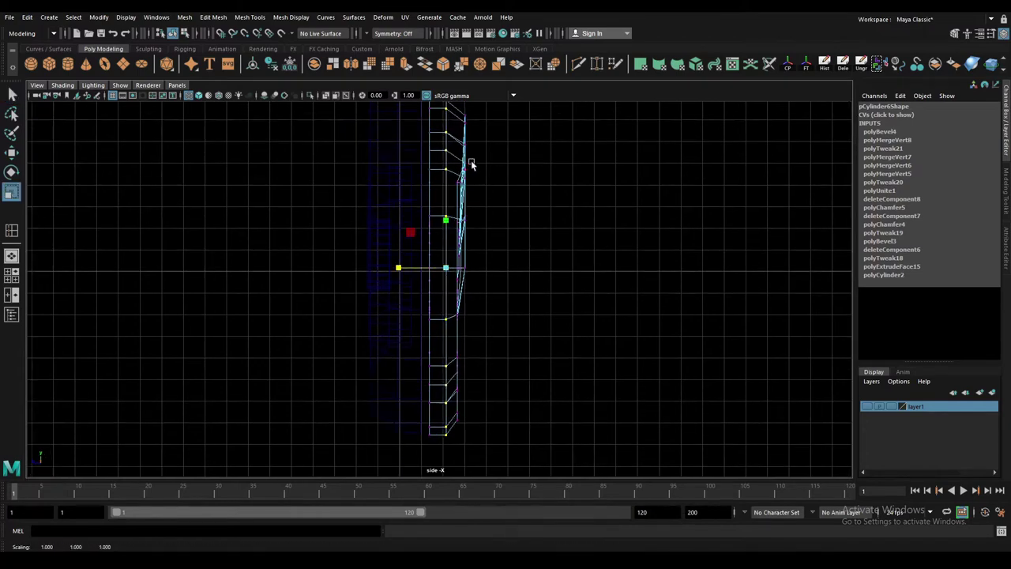
left_click_drag(452, 103, 613, 474)
left_click_drag(418, 266, 611, 274)
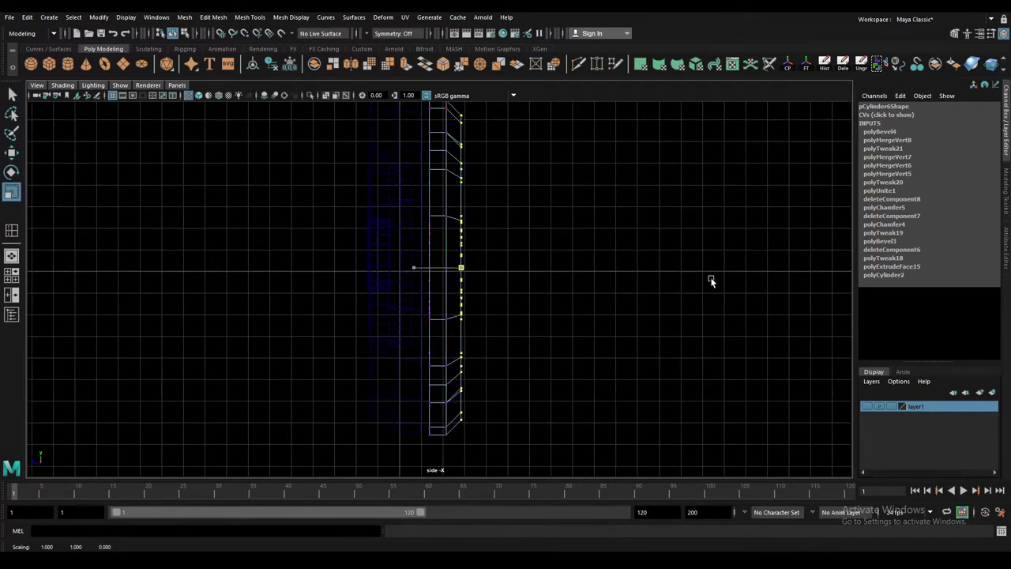
middle_click_drag(470, 230, 492, 262, "alt")
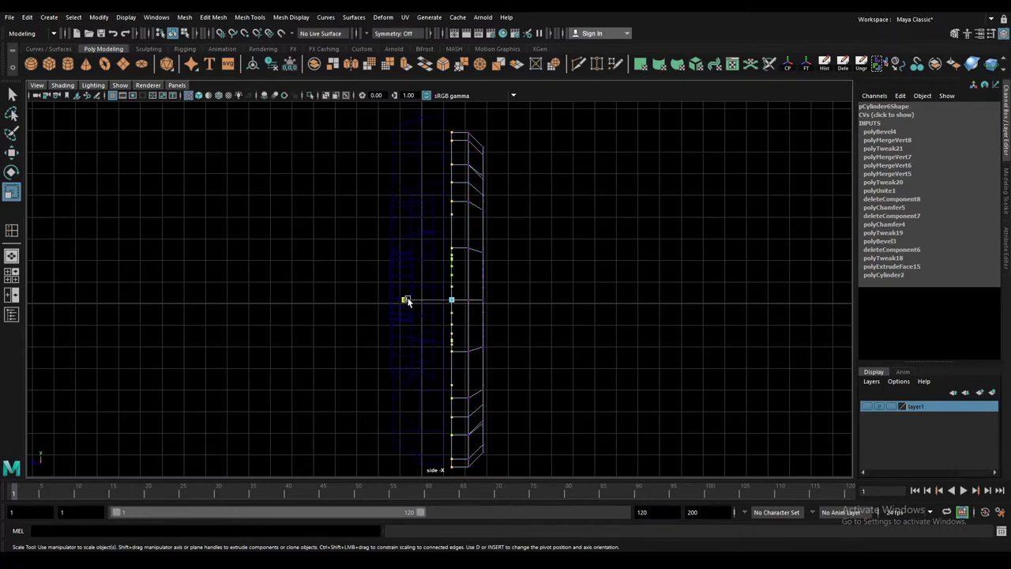
- Return to the perspective view and select the link object
key("space")
left_click(435, 238)
mouse_move(434, 239)
left_mouse_down("alt")
mouse_move(432, 277)
mouse_move(474, 237)
mouse_move(524, 212)
mouse_move(630, 284)
mouse_move(518, 282)
mouse_move(605, 311)
mouse_move(553, 321)
mouse_move(476, 291)
mouse_move(438, 320)
left_mouse_up("alt")
left_click(433, 277)
left_click(525, 211)
scroll(476, 290, "up", 2)
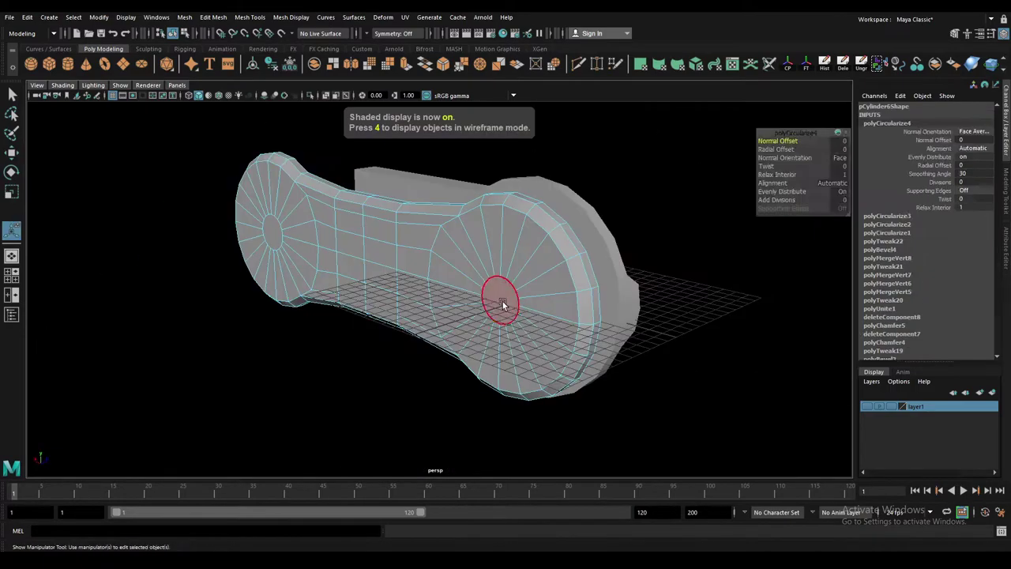
- Enlarge the large end's inner hole face and delete it to open a hole
key("r")
left_click_drag(504, 304, 567, 338)
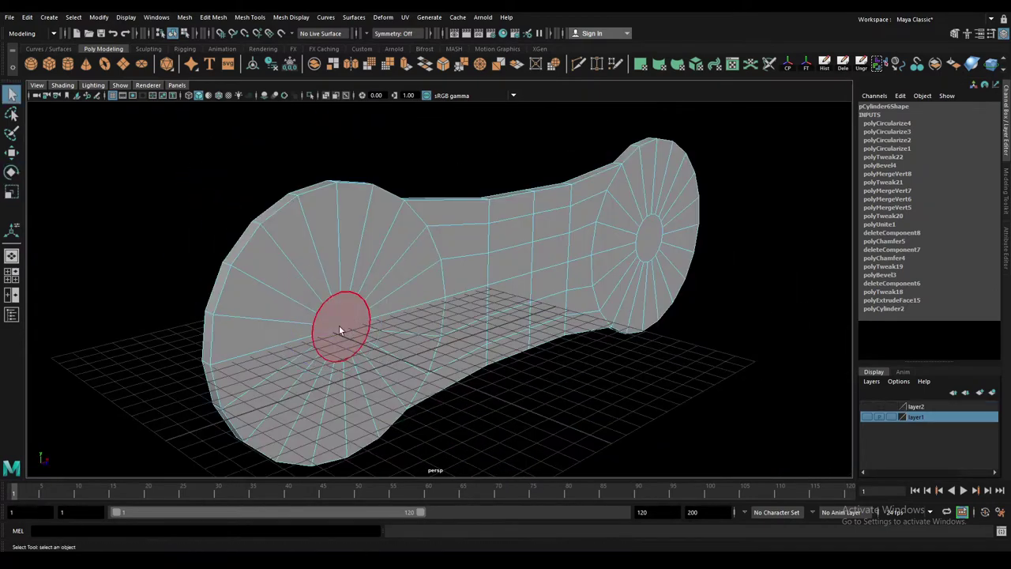
left_click(349, 332)
key("r")
left_click_drag(341, 326, 434, 389)
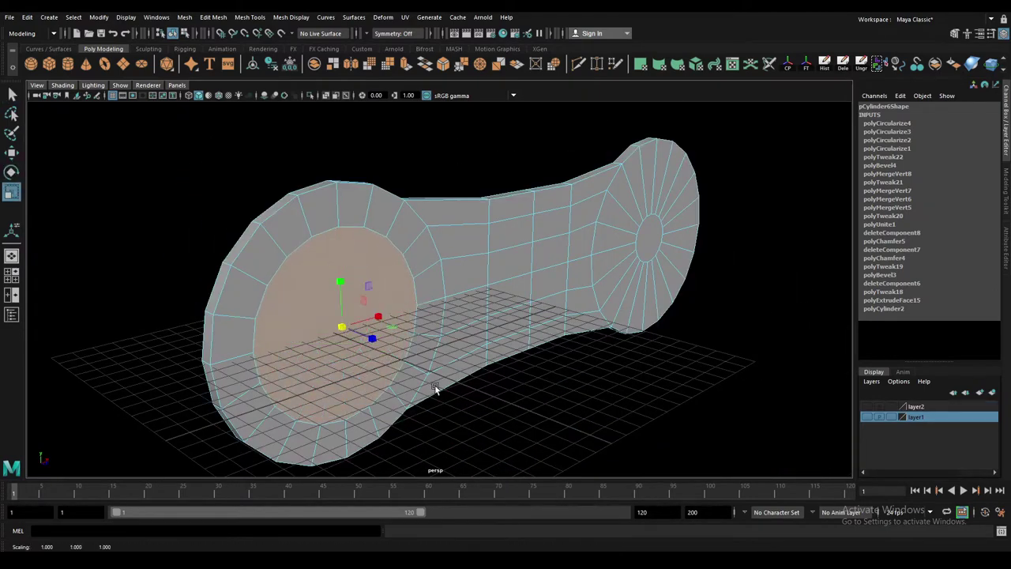
left_click(434, 388)
left_click(339, 320)
key("Delete")
- Fine-tune the hole's edge ring in front view, then bridge its front and back rims
key("space")
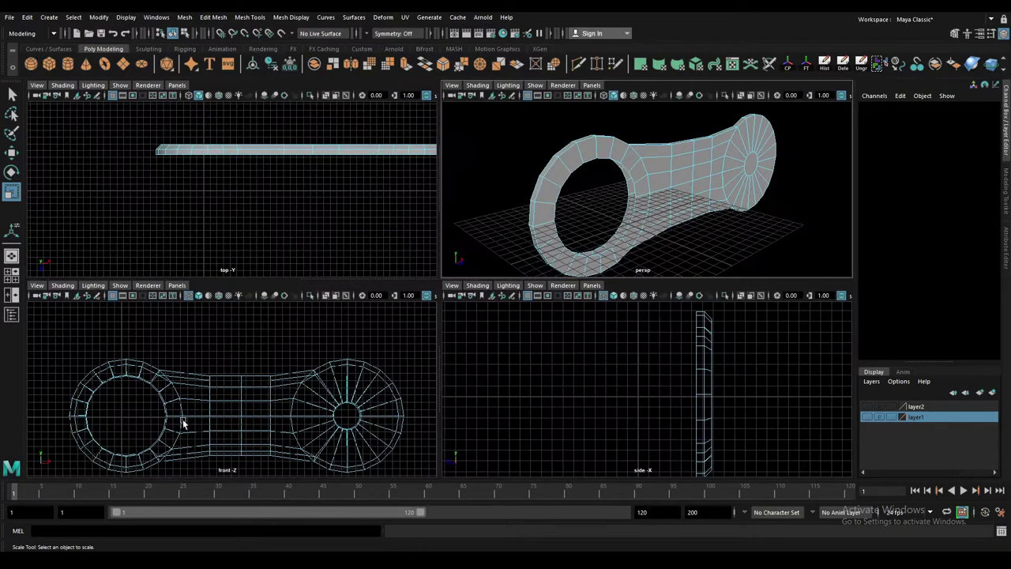
key("space")
scroll(218, 314, "up", 2)
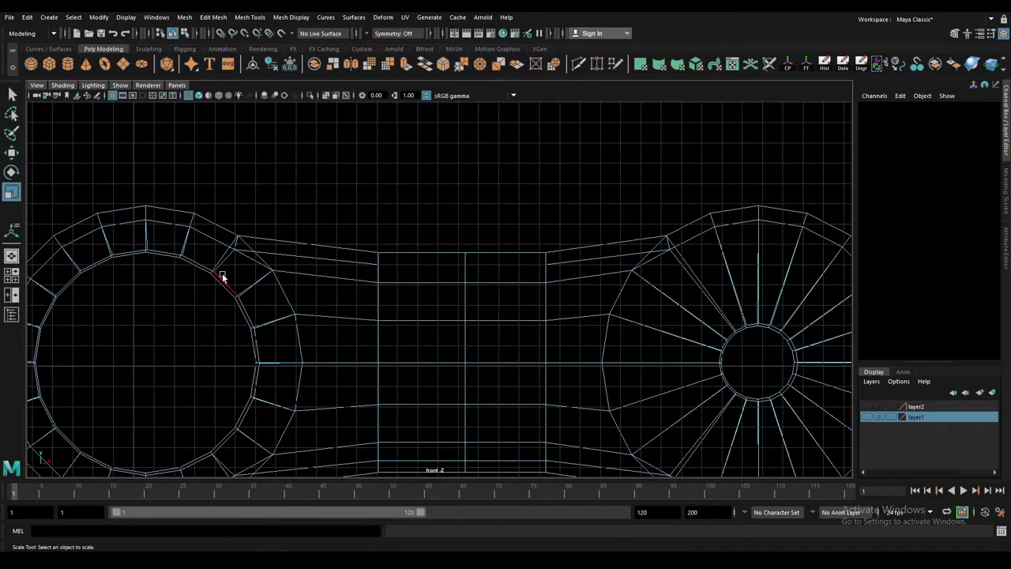
double_click(222, 276)
middle_click_drag(217, 289, 243, 281, "alt")
left_click_drag(201, 346, 198, 346)
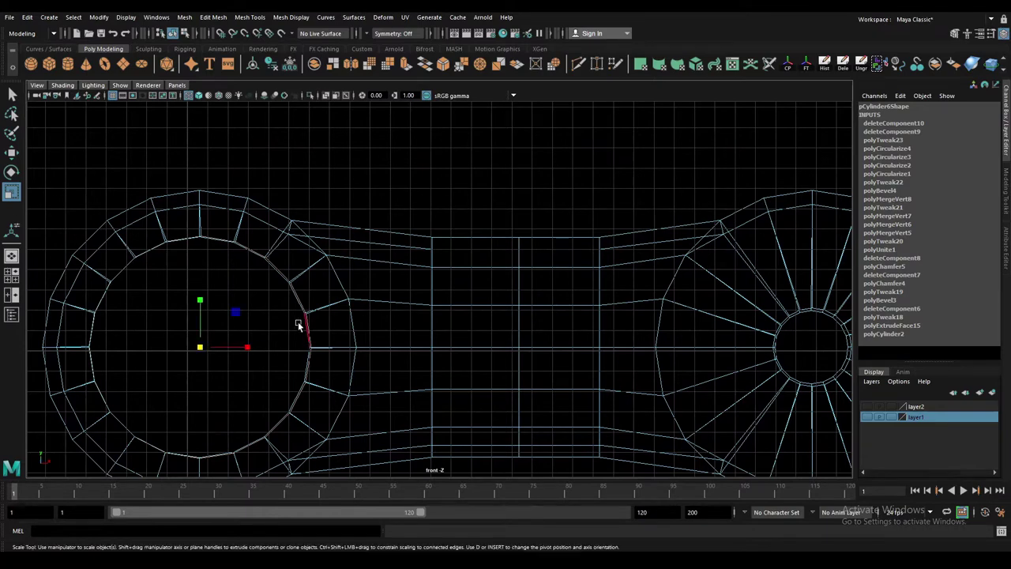
key("w")
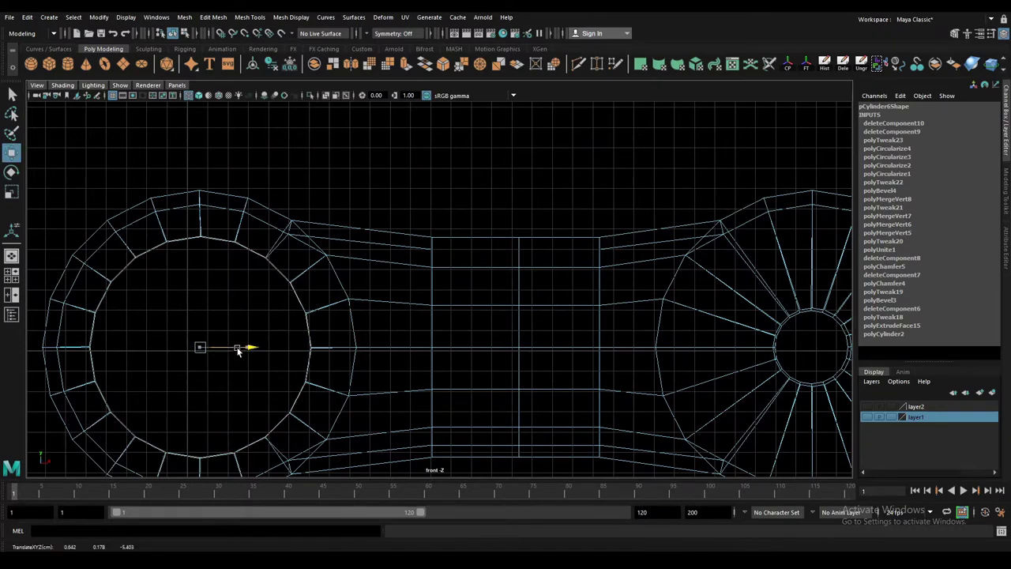
key("space")
left_click(420, 68)
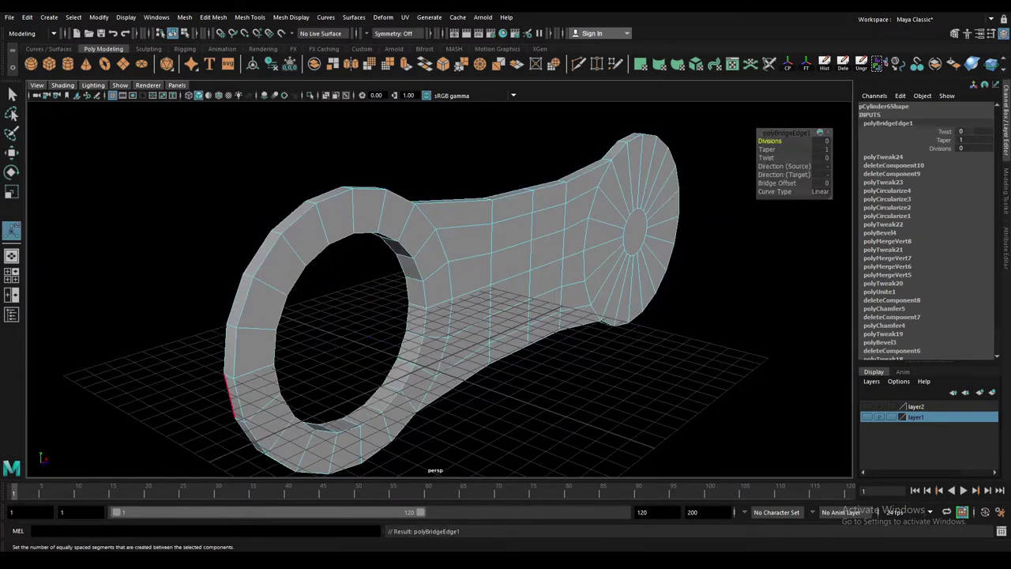
- Close the bridge settings and select the full face loop on the hole's inner wall
left_click(234, 172)
middle_click_drag(235, 172, 381, 274, "alt")
left_click_drag(381, 275, 480, 240, "alt")
left_click(479, 241)
left_click_drag(458, 300, 501, 280, "alt")
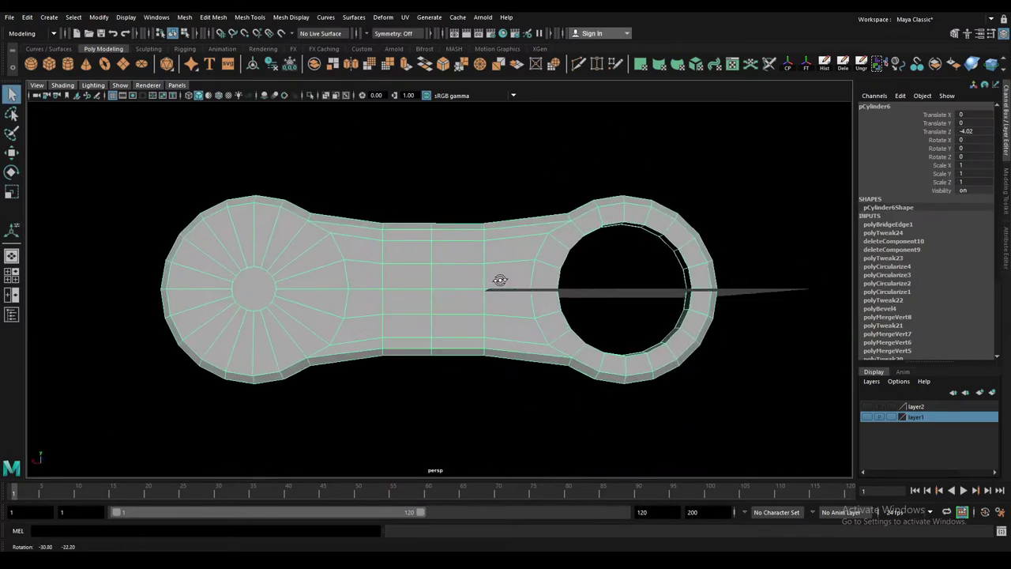
middle_click_drag(501, 280, 451, 286, "alt")
left_click_drag(451, 286, 411, 261, "alt")
key("w")
left_click(413, 248)
double_click(429, 249)
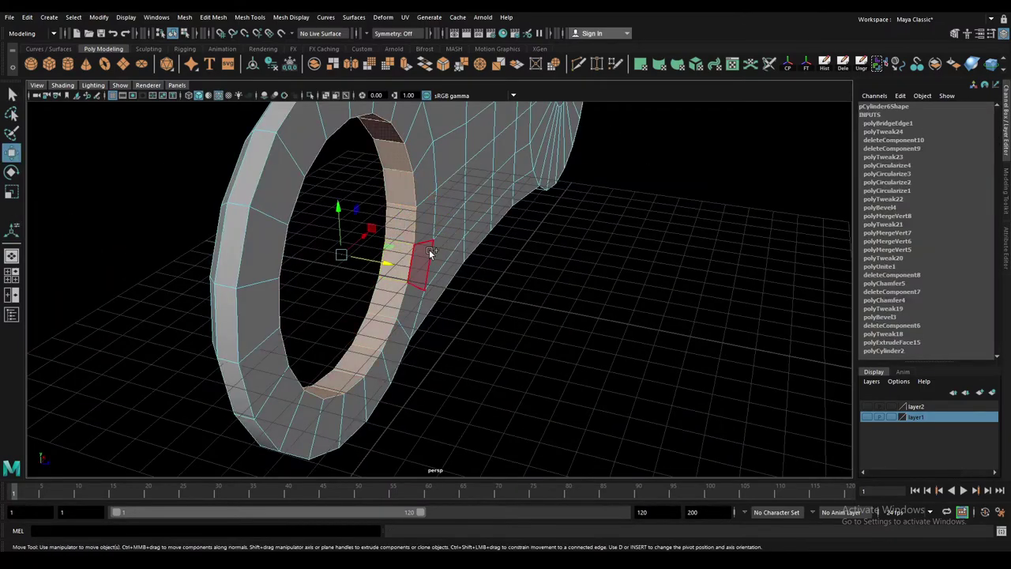
- Duplicate the inner face loop as a separate strip and slide it along Z
right_click_drag(429, 250, 436, 284, "shift")
right_click_drag(446, 434, 447, 434, "shift")
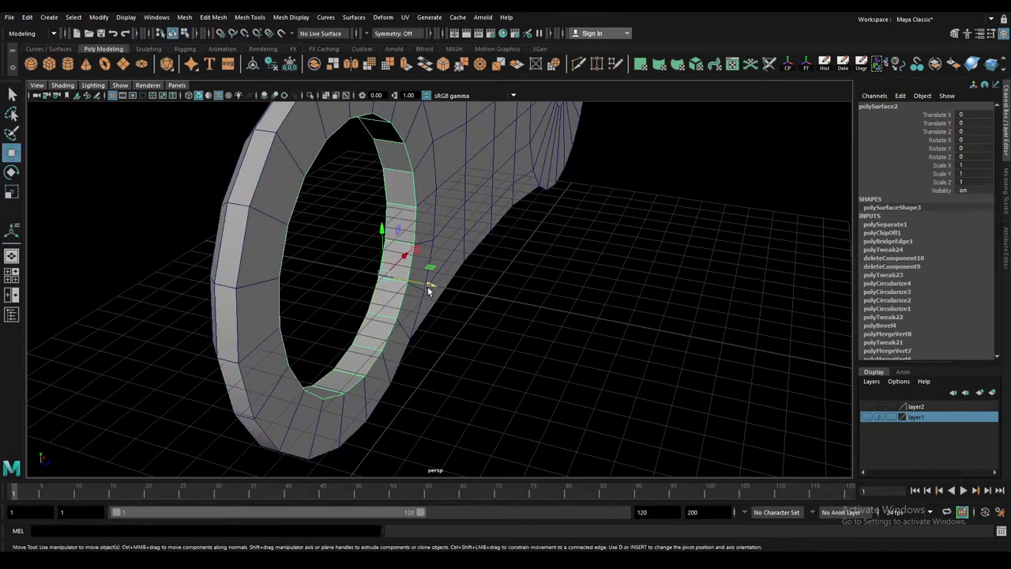
mouse_move(428, 288)
left_mouse_down()
mouse_move(398, 284)
mouse_move(551, 278)
left_mouse_up()
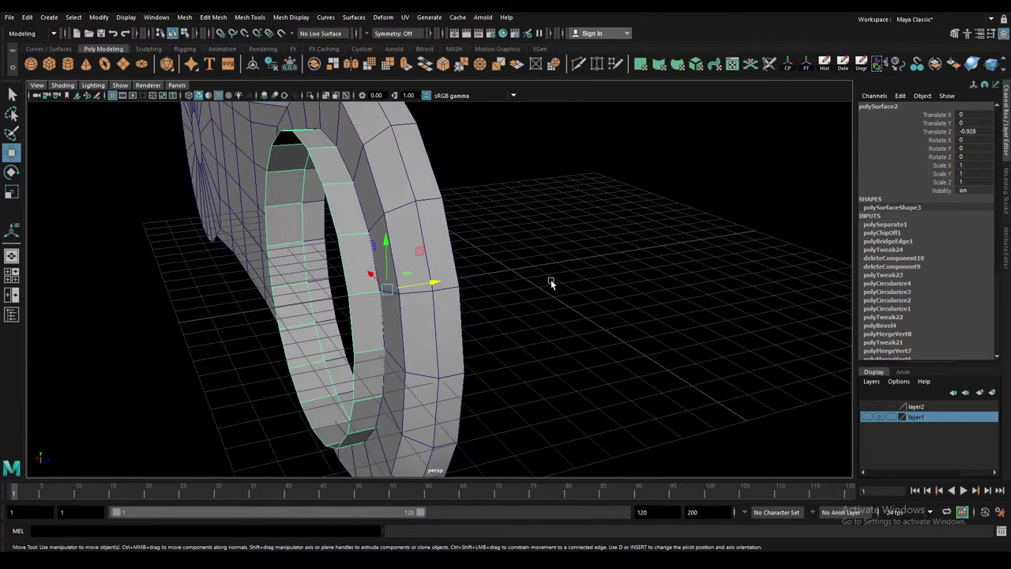
- Extrude the sleeve strip's rim edges, scale them outward, then extrude them again
left_click(379, 247)
left_click(346, 269)
key("r")
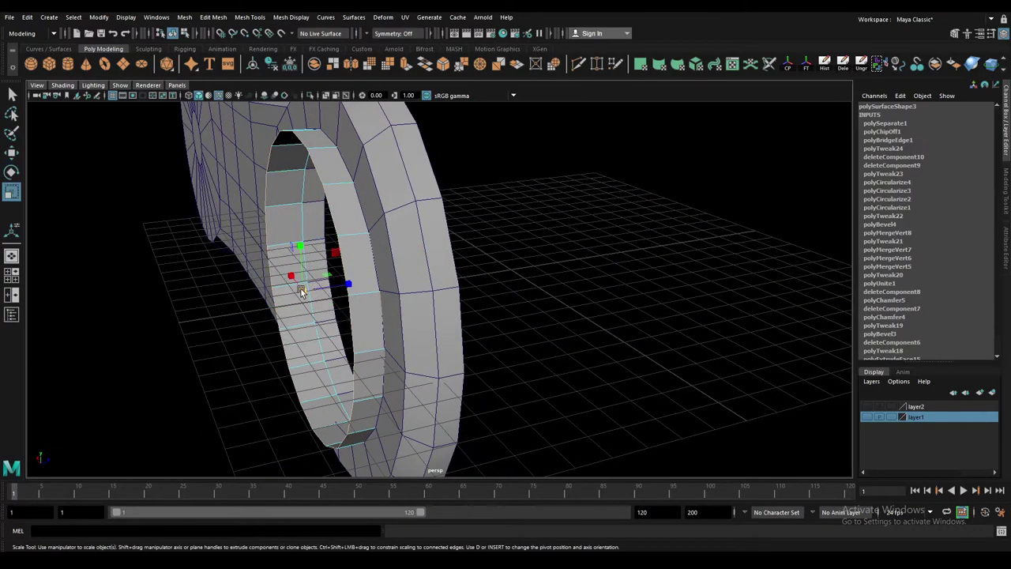
mouse_move(336, 286)
left_mouse_down("shift")
mouse_move(349, 316)
mouse_move(321, 220)
mouse_move(181, 219)
mouse_move(341, 247)
mouse_move(317, 272)
mouse_move(395, 271)
mouse_move(395, 293)
mouse_move(713, 388)
left_mouse_up("shift")
key("ctrl+e")
- Shrink the newly extruded edge loop and push it further along the tube
right_click_drag(771, 364, 713, 384, "shift")
scroll(431, 248, "up", 2)
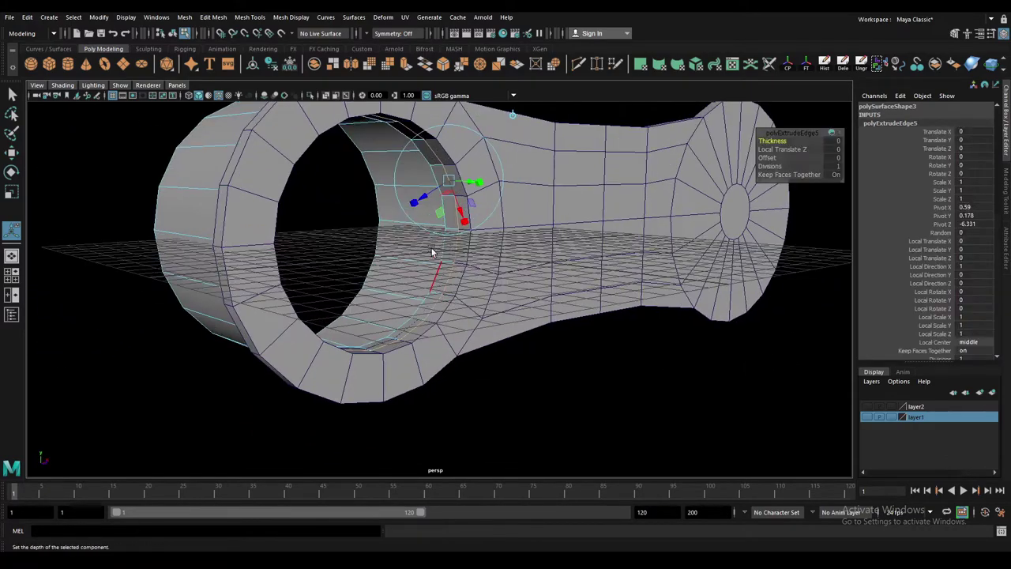
mouse_move(388, 250)
left_mouse_down()
mouse_move(337, 253)
mouse_move(390, 279)
mouse_move(676, 311)
left_mouse_up()
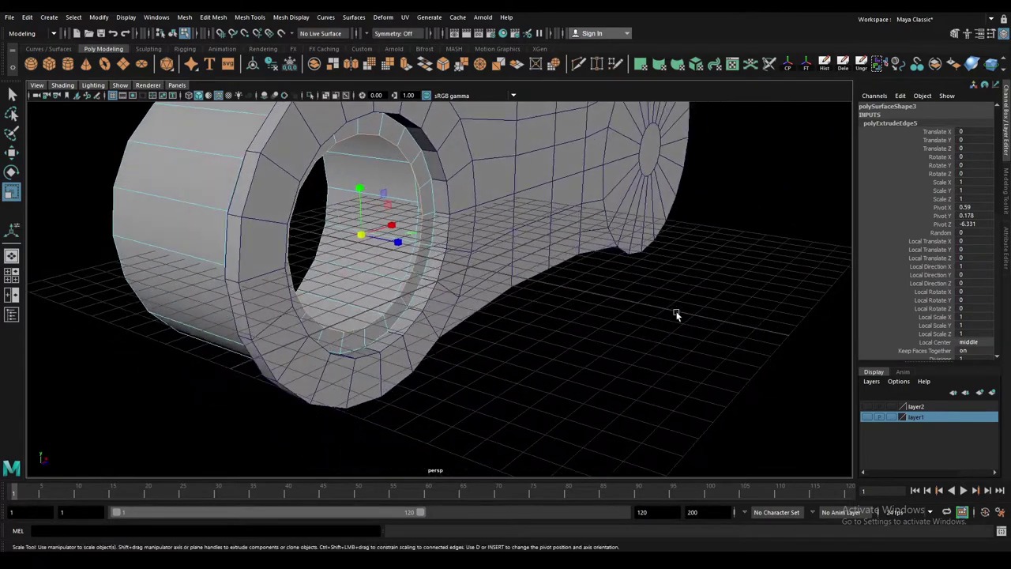
key("w")
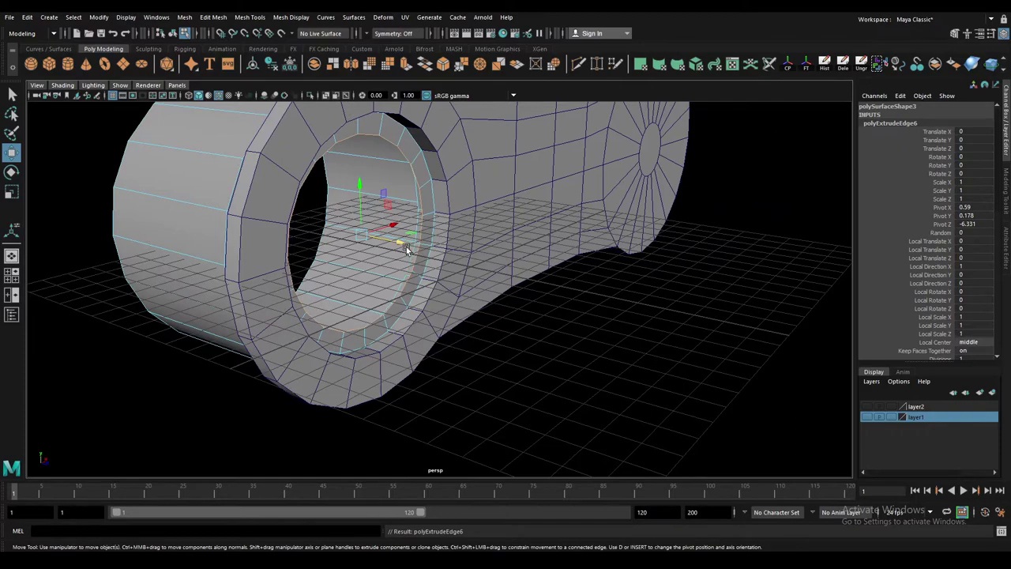
mouse_move(406, 246)
left_mouse_down()
mouse_move(316, 229)
mouse_move(368, 255)
left_mouse_up()
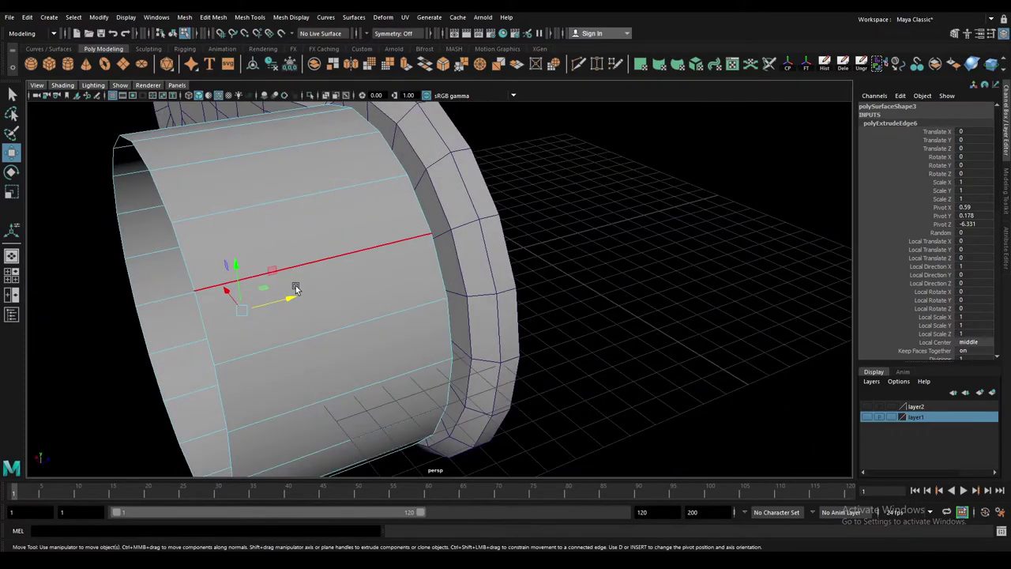
mouse_move(295, 288)
left_mouse_down("alt")
mouse_move(225, 316)
mouse_move(408, 252)
left_mouse_up("alt")
- Cut an edge loop inside the hole ring and bevel it to a thin 0.075 fraction
right_click_drag(361, 237, 371, 229, "shift")
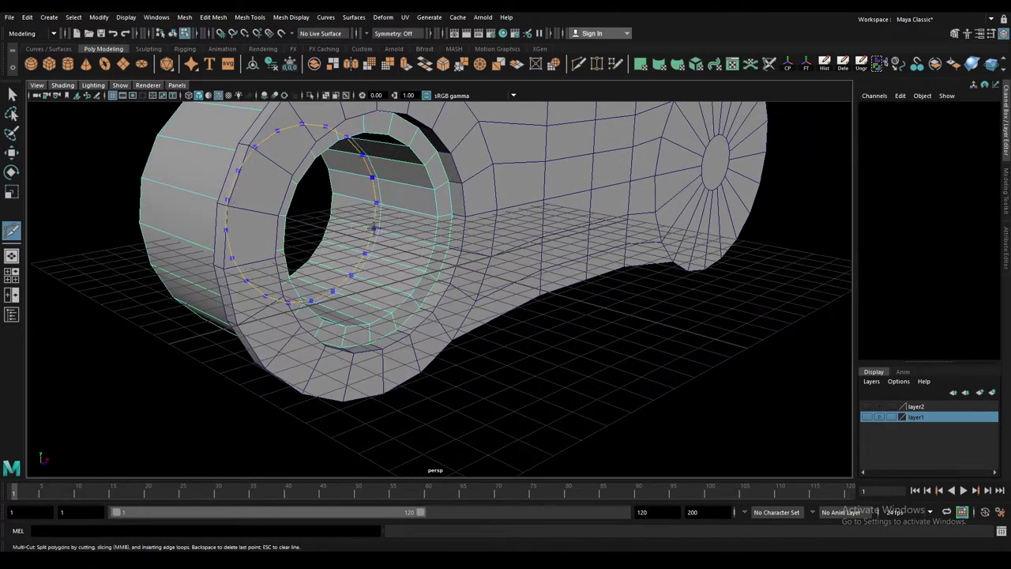
key("w")
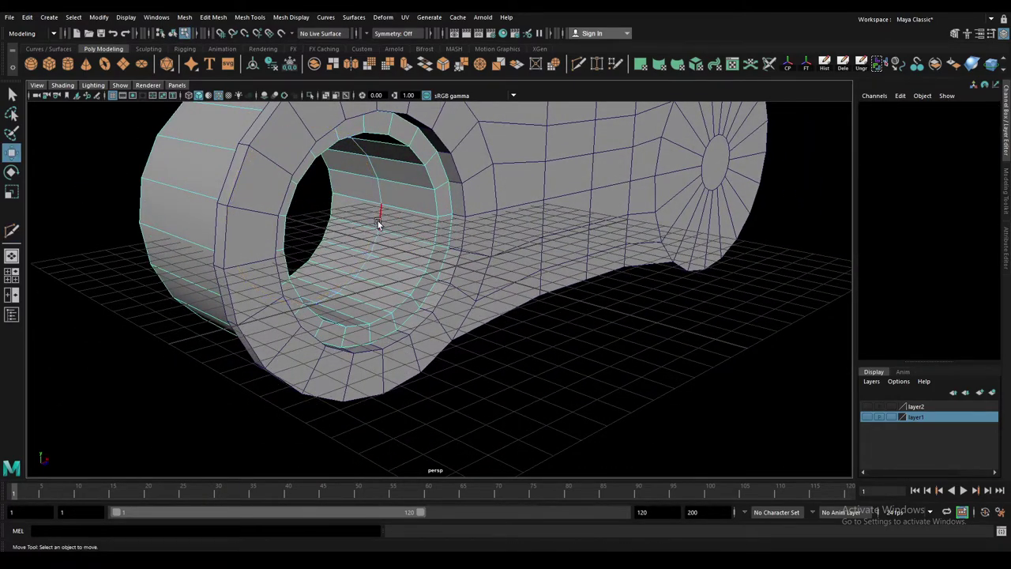
left_click(380, 216)
key("ctrl+b")
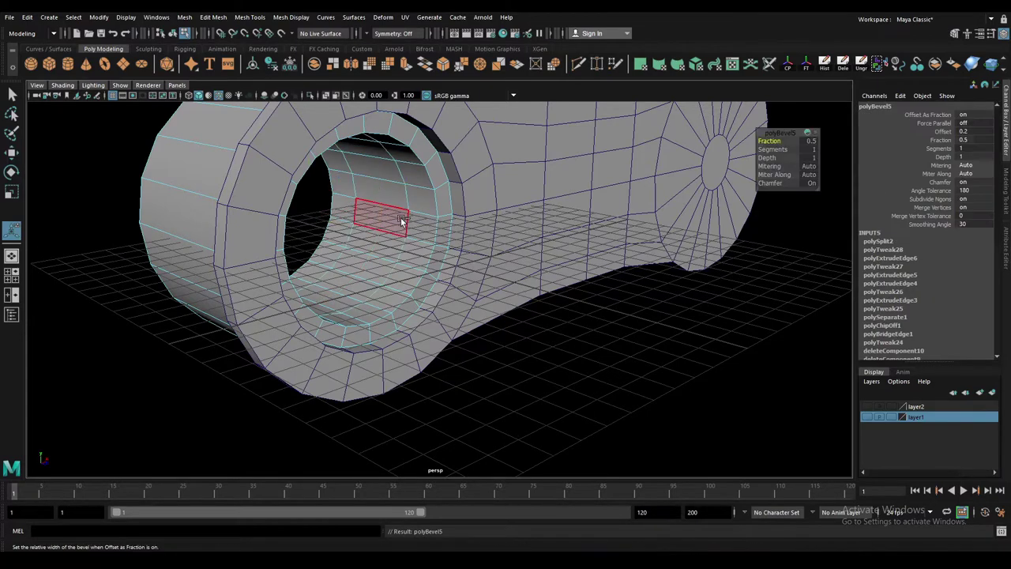
middle_click_drag(345, 216, 278, 223)
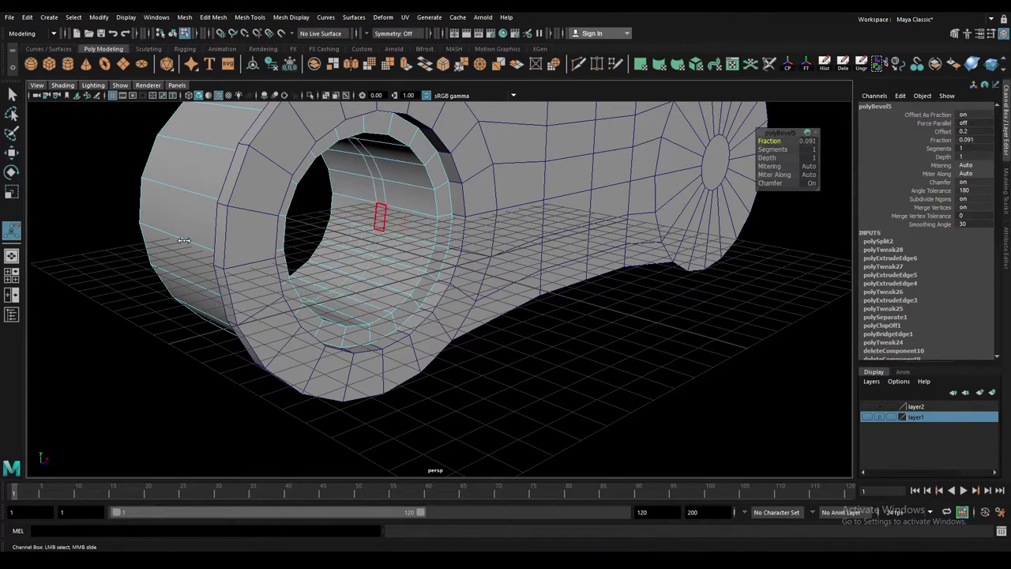
- Return to object mode, select the link body polySurface1 and view it from the front
scroll(285, 203, "down", 3)
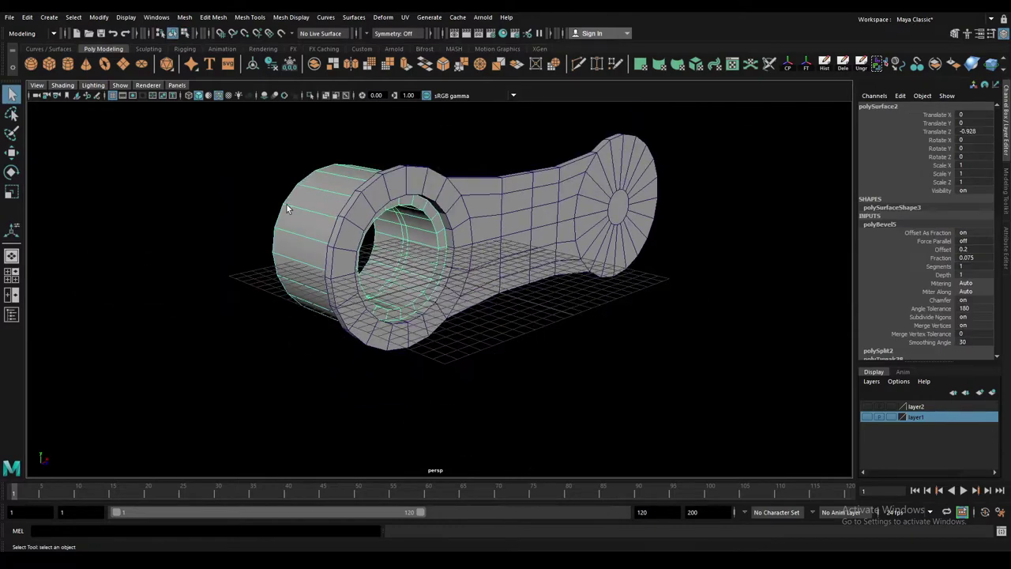
left_click(400, 268)
scroll(400, 268, "up", 3)
left_click(409, 234)
key("w")
mouse_move(409, 235)
left_mouse_down("alt")
mouse_move(594, 349)
mouse_move(568, 344)
left_mouse_up("alt")
left_click(493, 298)
left_click(511, 297)
left_click_drag(511, 297, 500, 264, "alt")
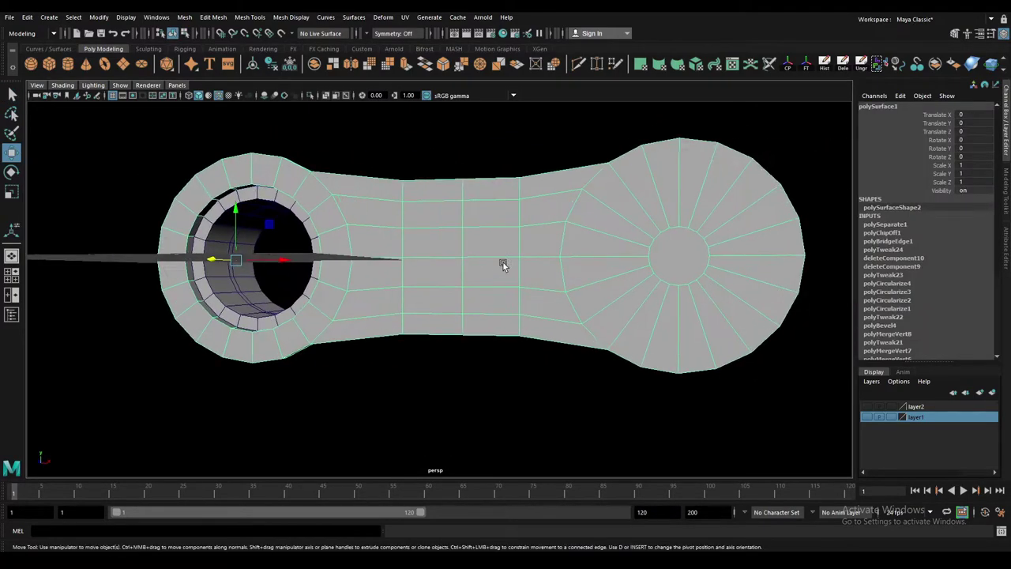
scroll(500, 264, "down", 2)
- Marquee-select the faces of the link's right half and delete them
left_click(553, 153)
left_click_drag(475, 149, 677, 361)
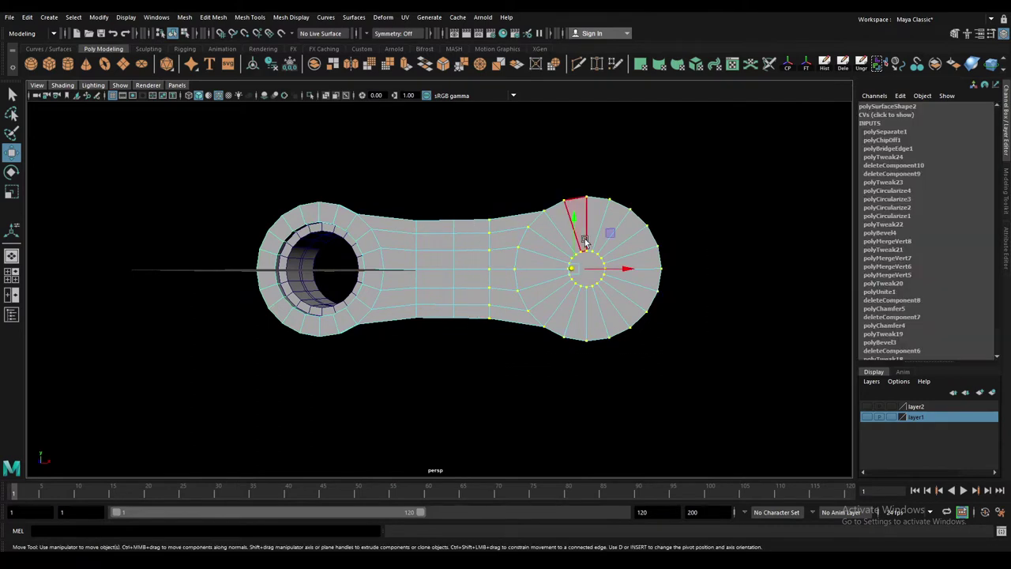
left_click_drag(474, 118, 663, 347)
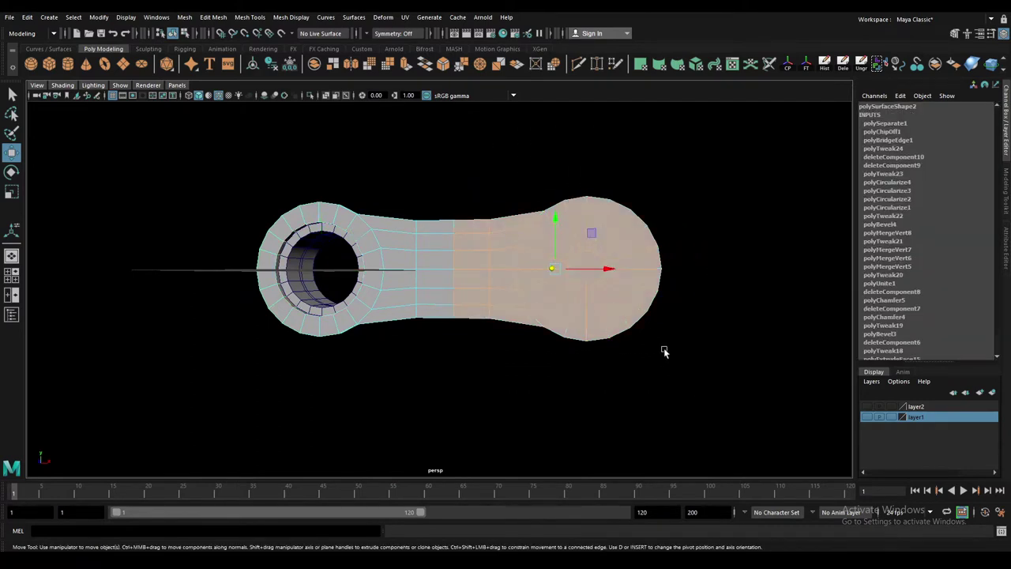
key("Delete")
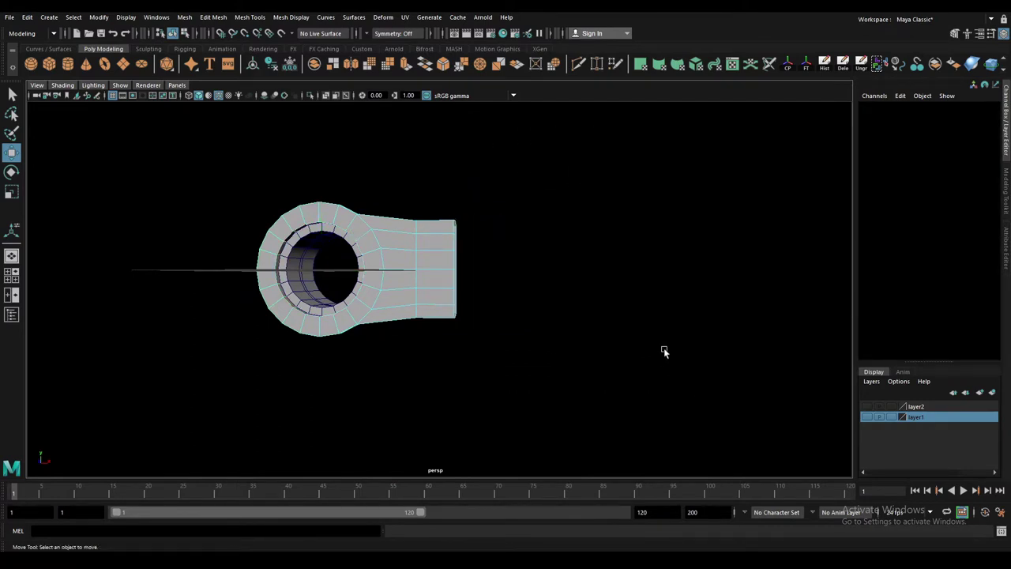
mouse_move(359, 282)
left_mouse_down("alt")
mouse_move(462, 197)
mouse_move(497, 226)
left_mouse_up("alt")
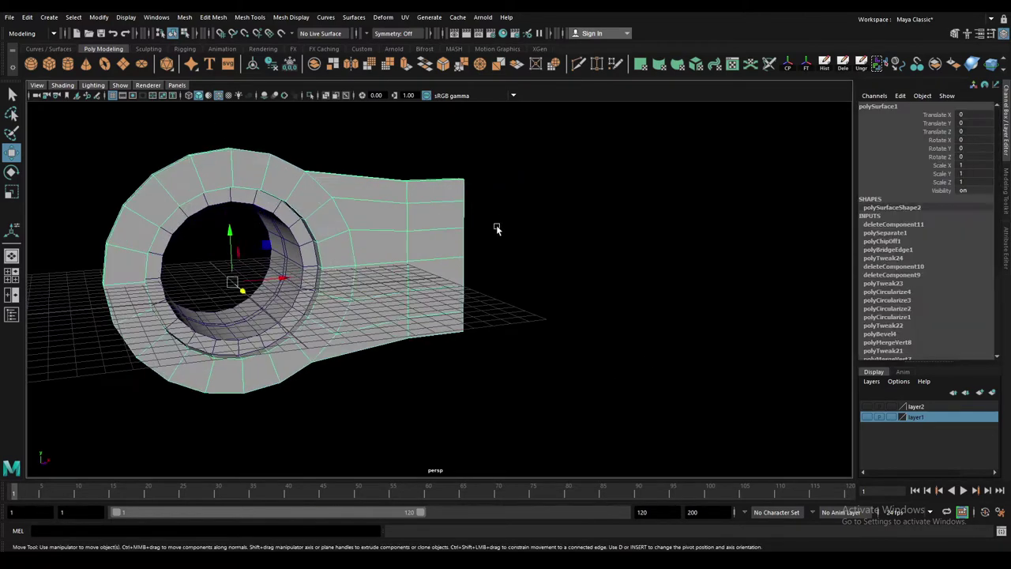
key("Delete")
left_click_drag(373, 286, 601, 387, "alt")
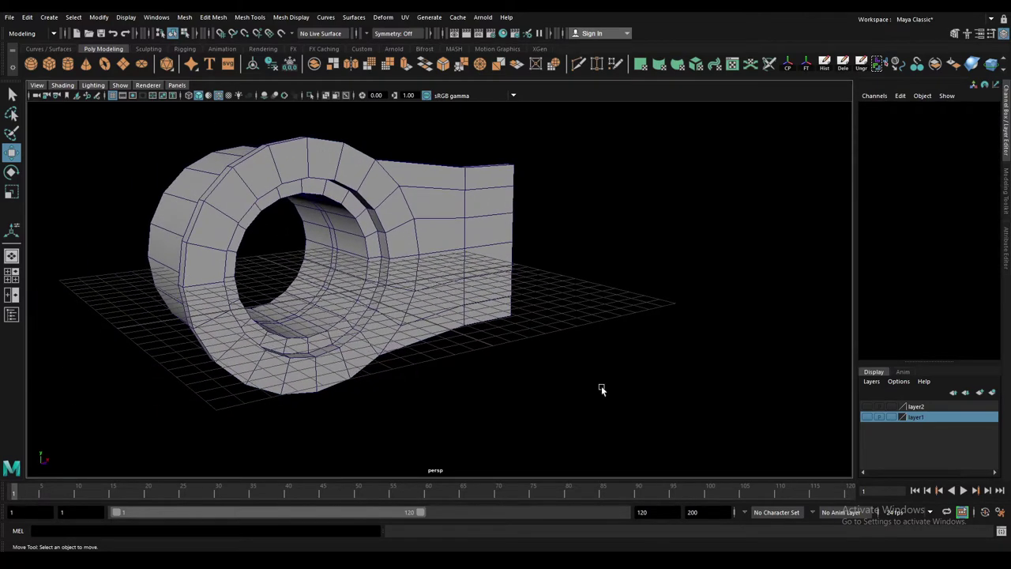
- Show layer2, make it active, and select the half link piece
left_click(867, 406)
left_click(907, 406)
mouse_move(442, 297)
left_mouse_down("alt")
mouse_move(467, 305)
mouse_move(403, 242)
mouse_move(537, 325)
mouse_move(521, 335)
mouse_move(513, 307)
mouse_move(570, 308)
mouse_move(582, 221)
mouse_move(553, 277)
mouse_move(624, 273)
mouse_move(560, 282)
mouse_move(520, 242)
left_mouse_up("alt")
left_click(403, 239)
- Mirror a copy in X and Z, move it to X 23.136, and combine both halves into pCylinder8
key("ctrl+z")
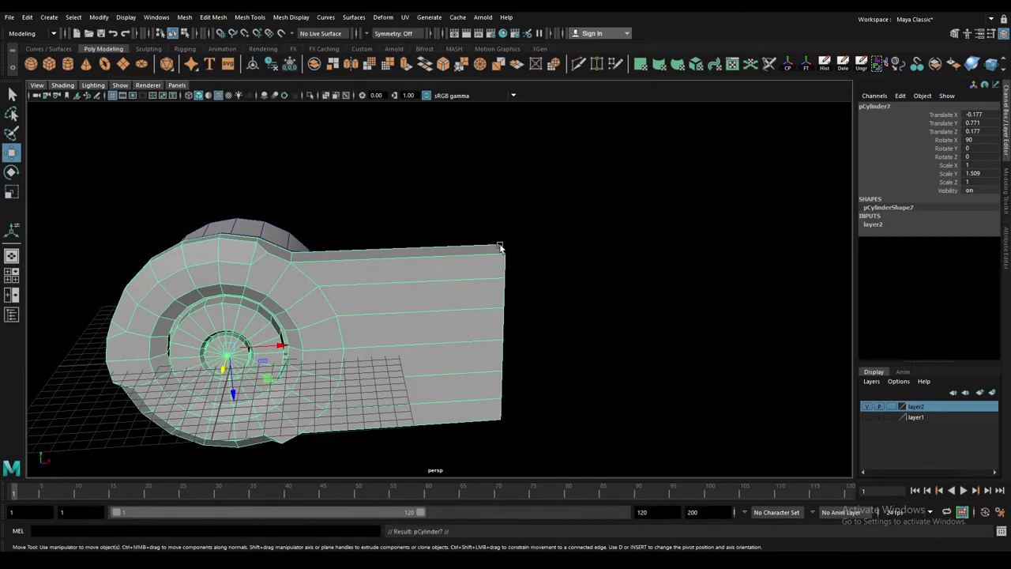
key("ctrl+z")
key("Return")
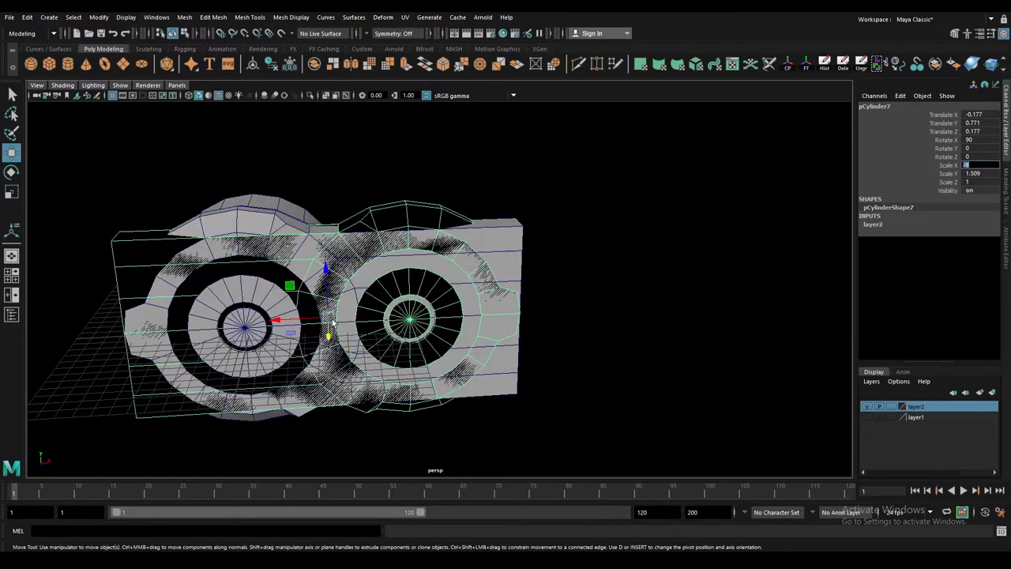
left_click_drag(333, 322, 693, 280)
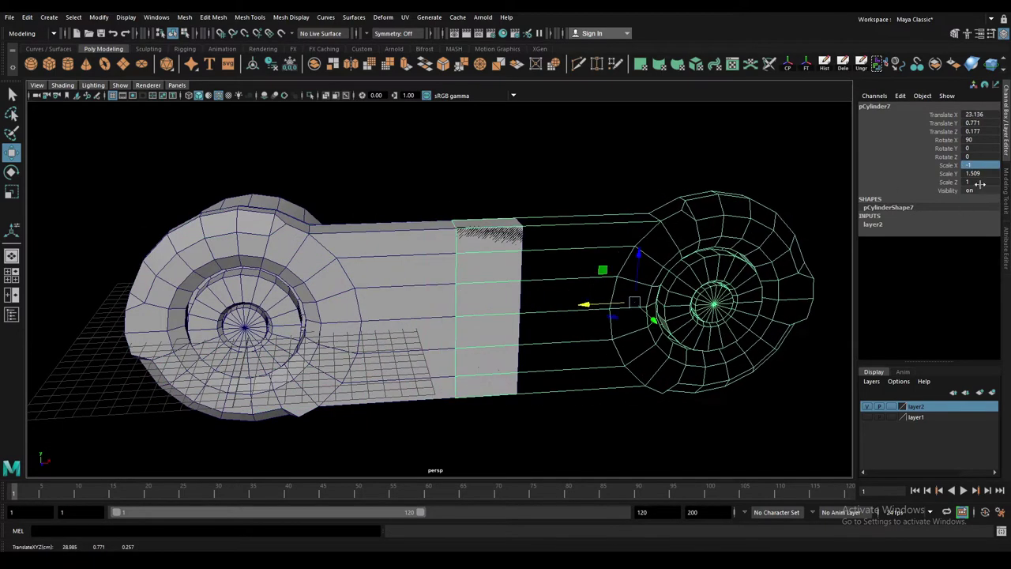
left_click(965, 182)
type("-1")
key("Return")
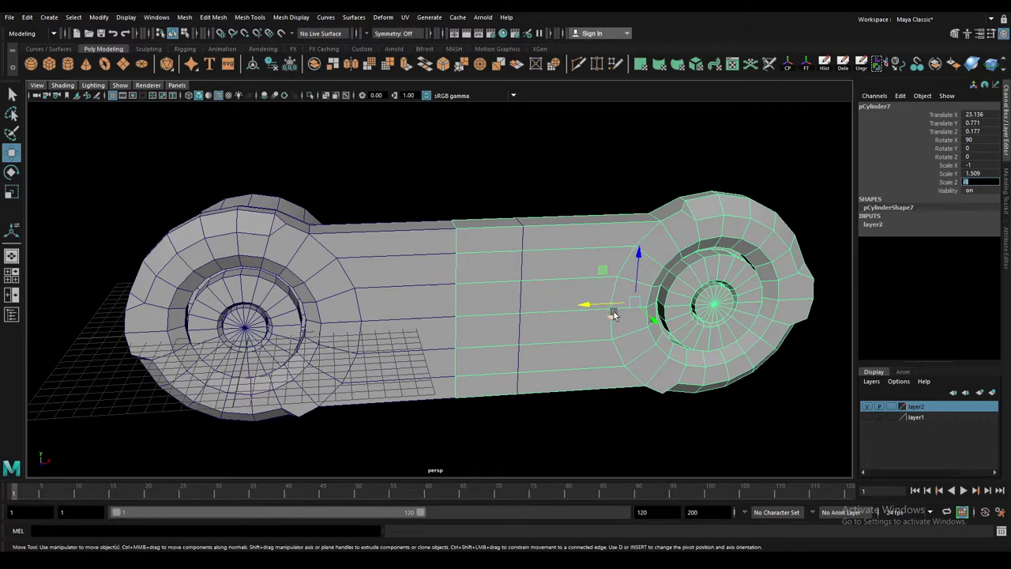
mouse_move(596, 306)
left_mouse_down()
mouse_move(656, 295)
mouse_move(642, 297)
left_mouse_up()
left_click(398, 241, "shift")
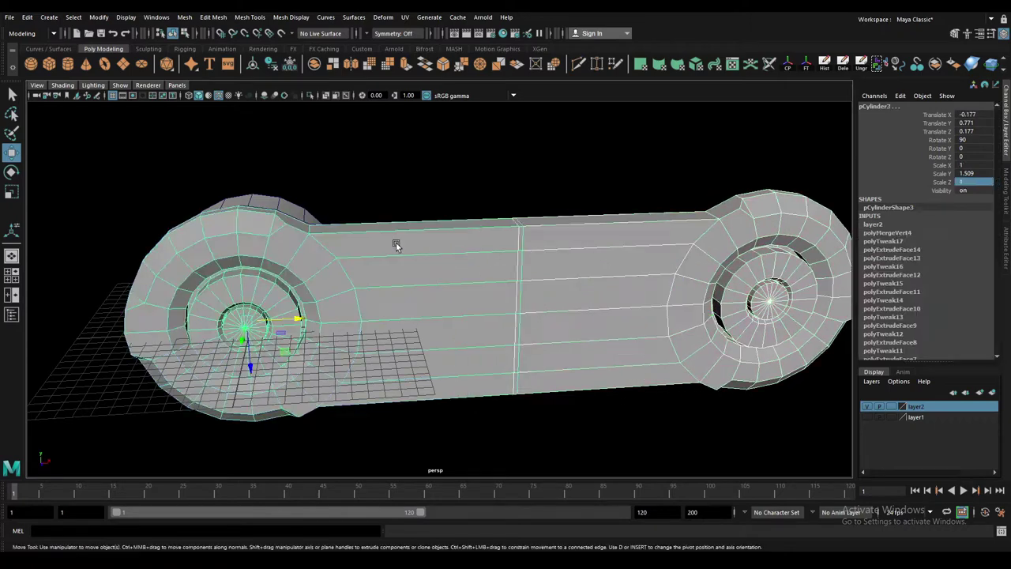
left_click(332, 63)
- Scale the middle seam vertices into one column and merge them
key("F9")
left_click_drag(454, 166, 584, 387)
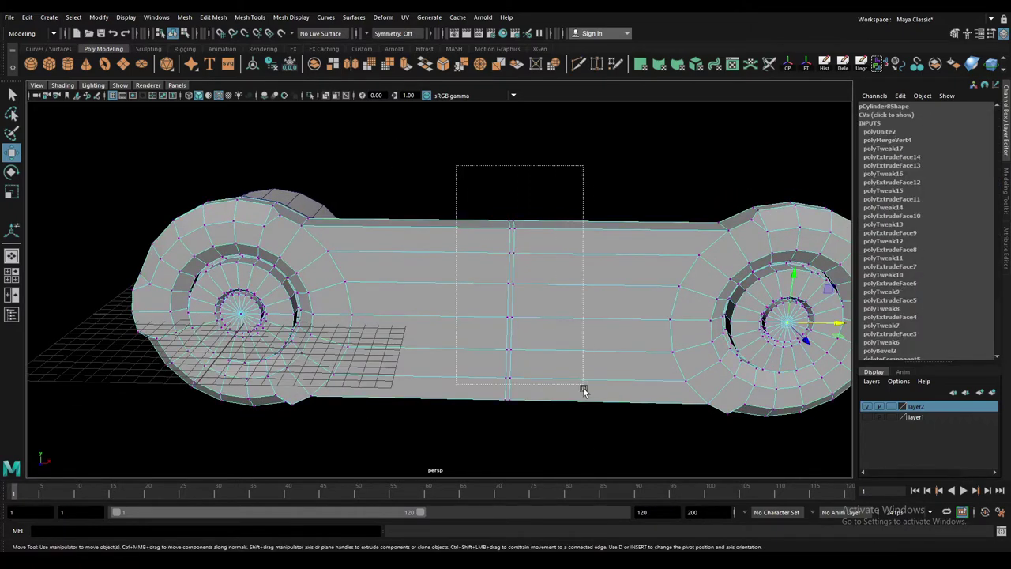
key("e")
key("r")
left_click_drag(547, 340, 332, 335)
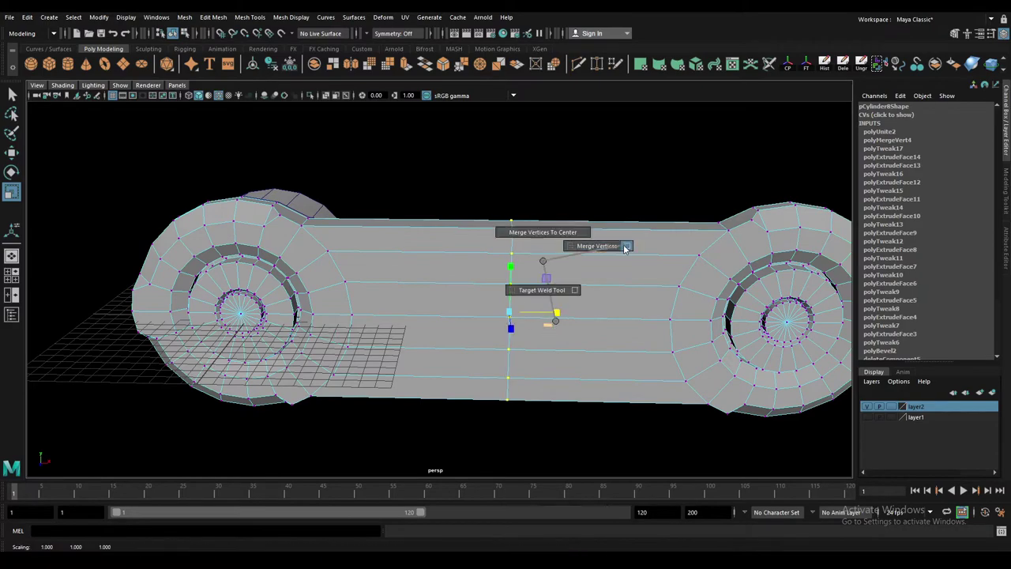
right_click_drag(551, 318, 590, 131, "shift")
left_click(713, 442)
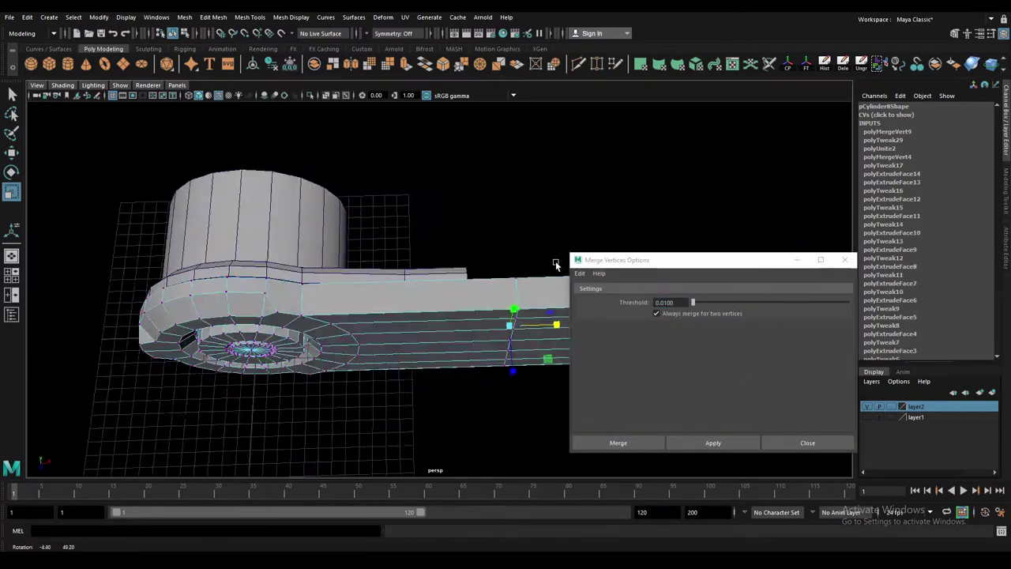
left_click_drag(549, 209, 553, 256, "alt")
left_click(779, 442)
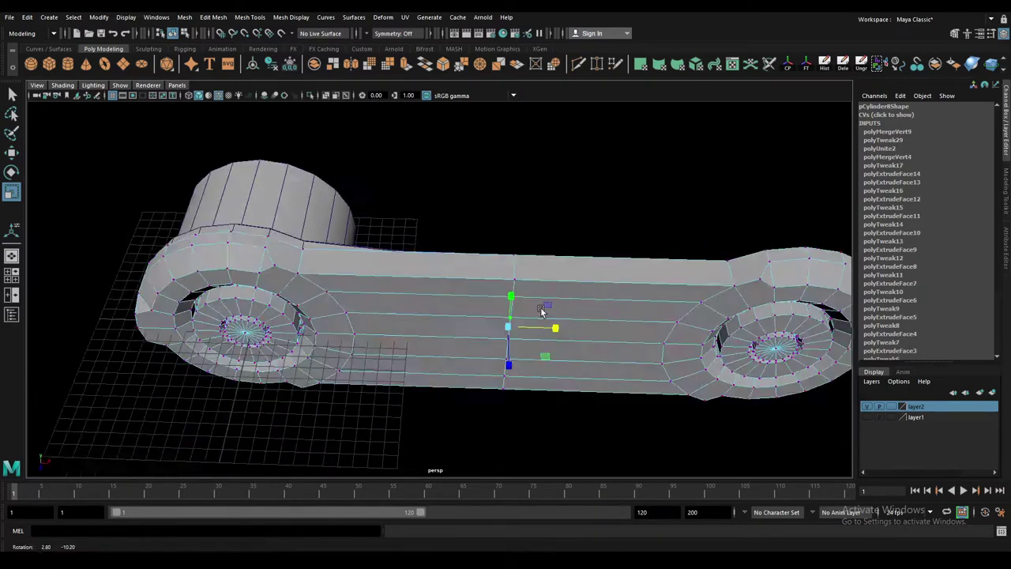
- Bevel the centre edge loop at fraction 0.5 with chamfer off
mouse_move(560, 421)
left_mouse_down("alt")
mouse_move(543, 278)
mouse_move(507, 244)
left_mouse_up("alt")
key("F8")
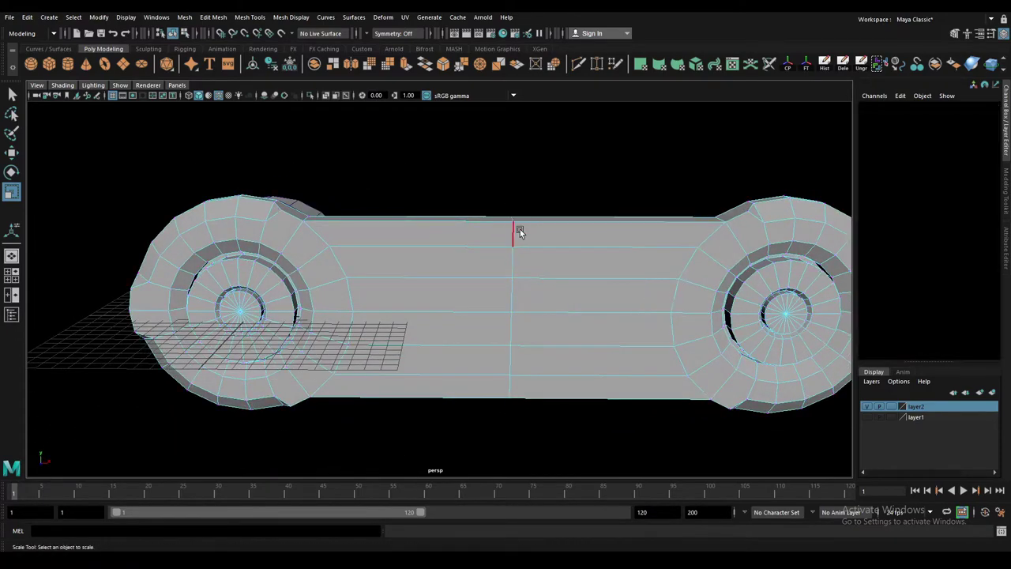
key("ctrl+b")
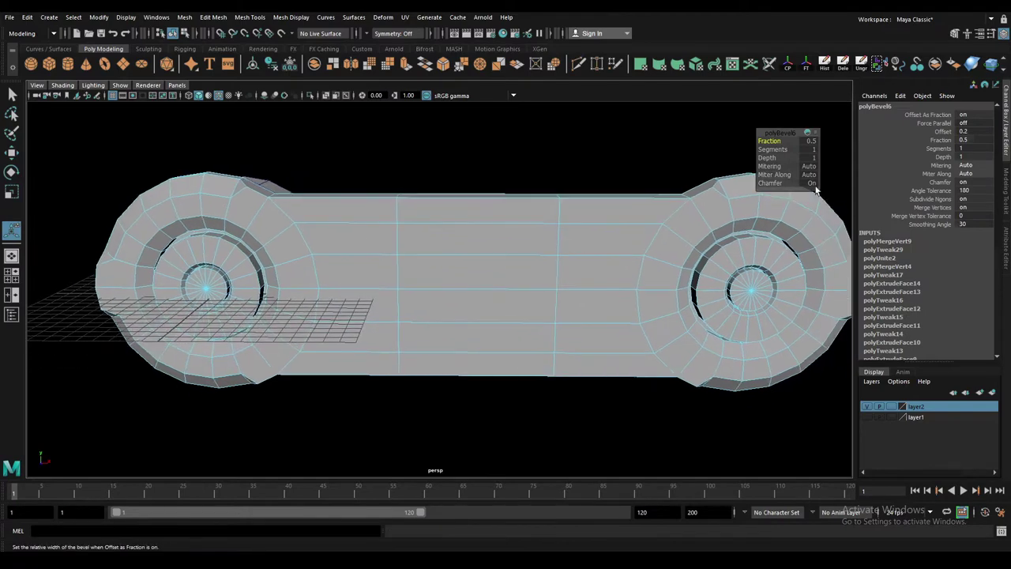
left_click_drag(491, 253, 454, 224, "alt")
- Scale the three middle vertex columns down vertically to narrow the link's waist
key("F8")
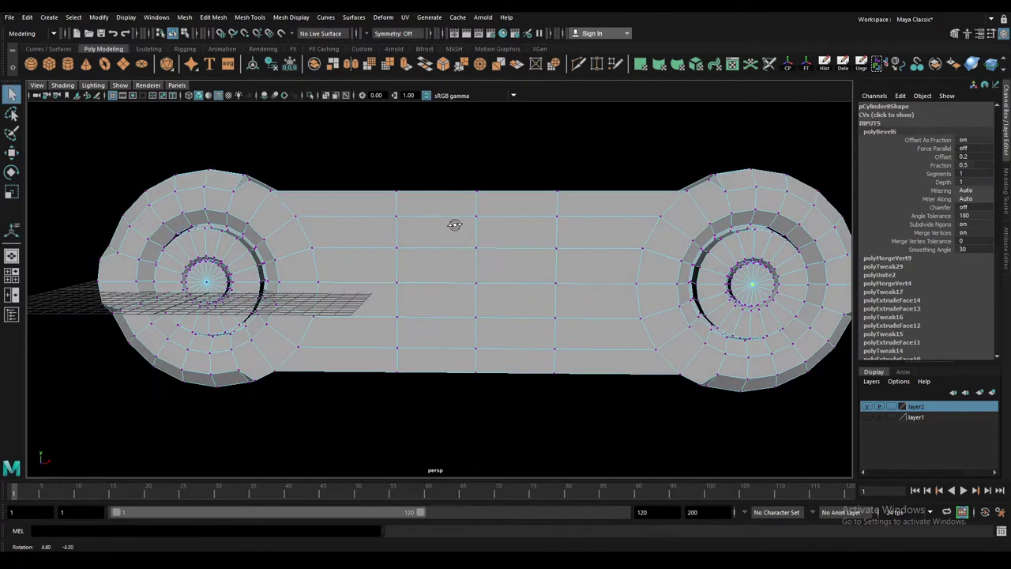
left_click_drag(377, 159, 597, 456)
key("r")
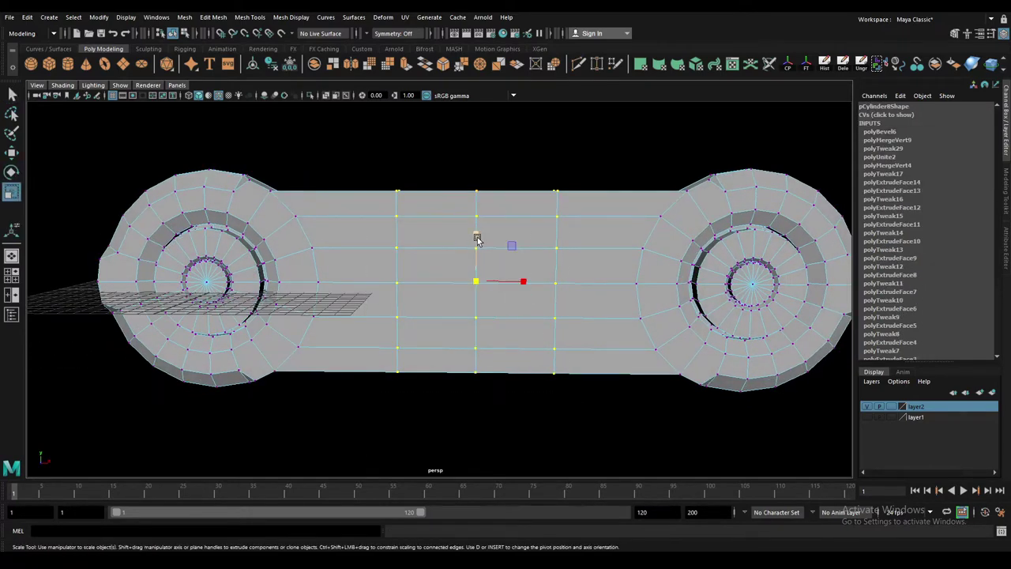
left_click_drag(476, 238, 479, 244)
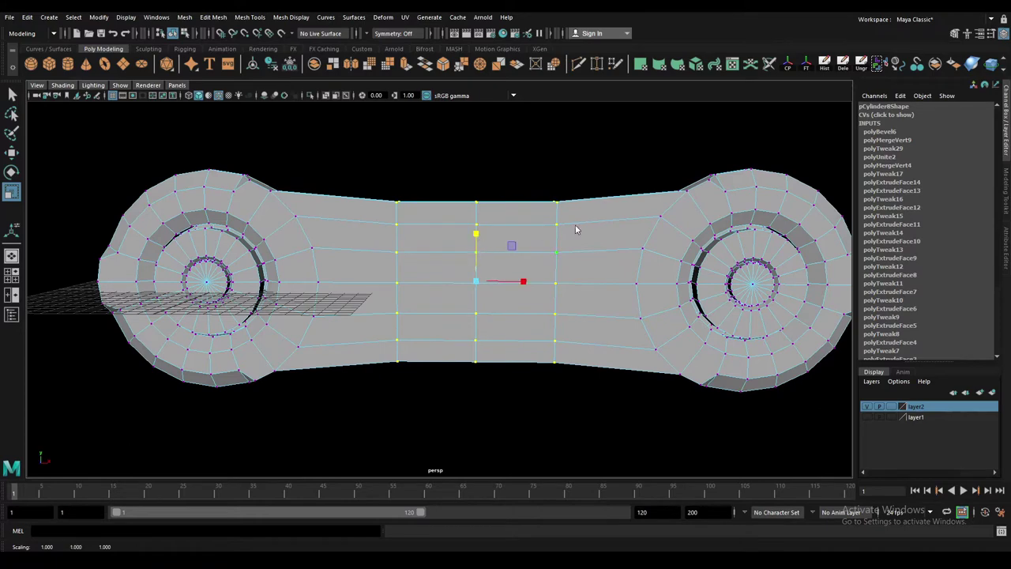
scroll(575, 229, "down", 3)
- Move the right ring vertices left toward the middle to shorten the link
left_click_drag(398, 192, 727, 451)
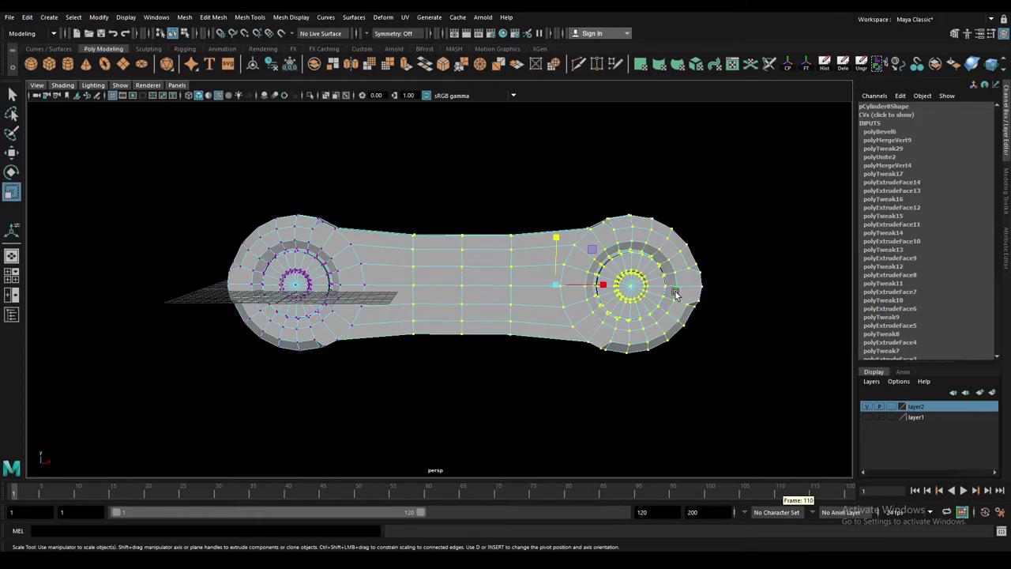
key("w")
left_click_drag(613, 285, 585, 285)
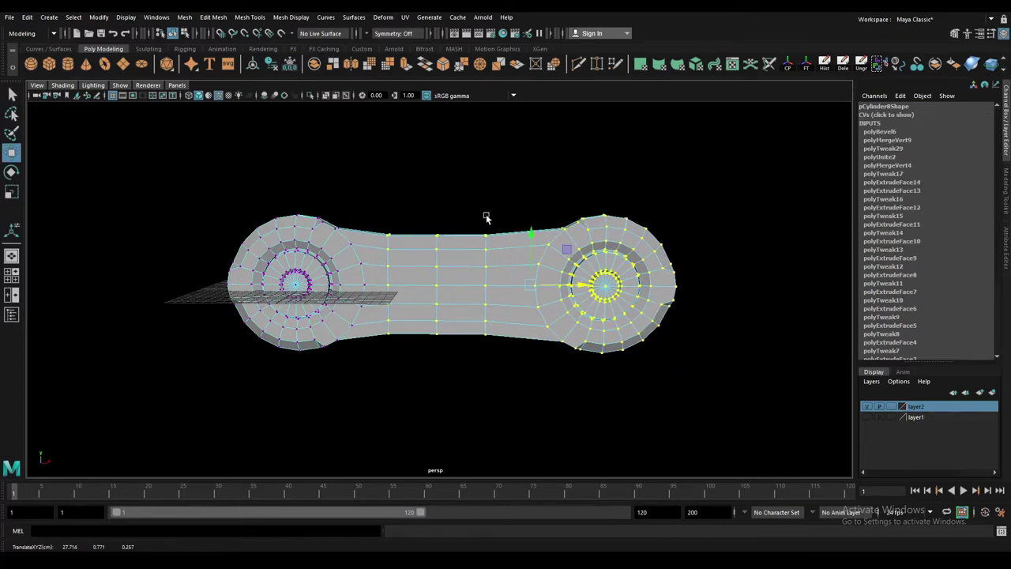
mouse_move(510, 169)
left_mouse_down()
mouse_move(672, 293)
mouse_move(677, 285)
left_mouse_up()
scroll(672, 293, "up", 2)
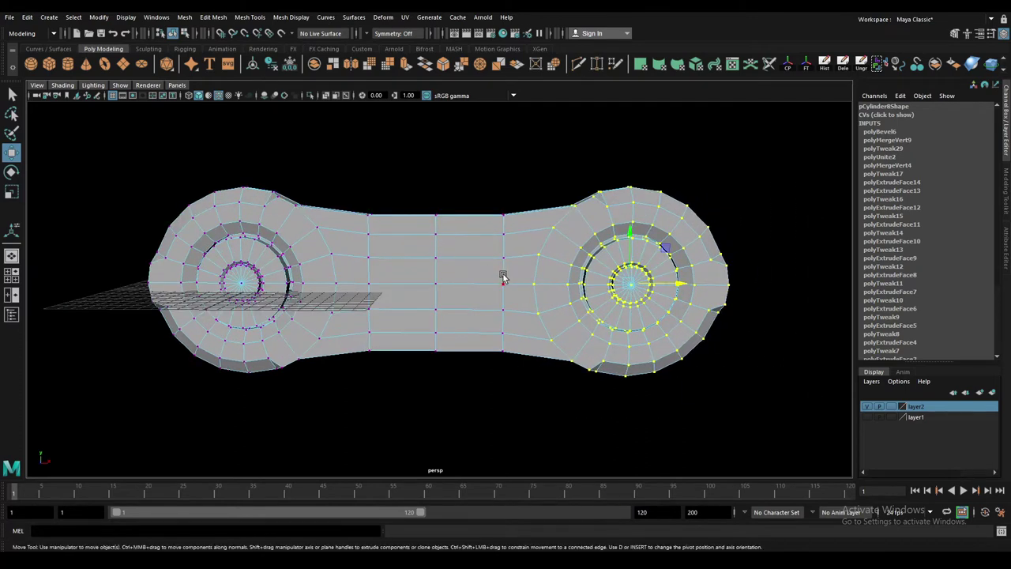
key("F8")
key("F8")
left_click_drag(663, 285, 597, 292)
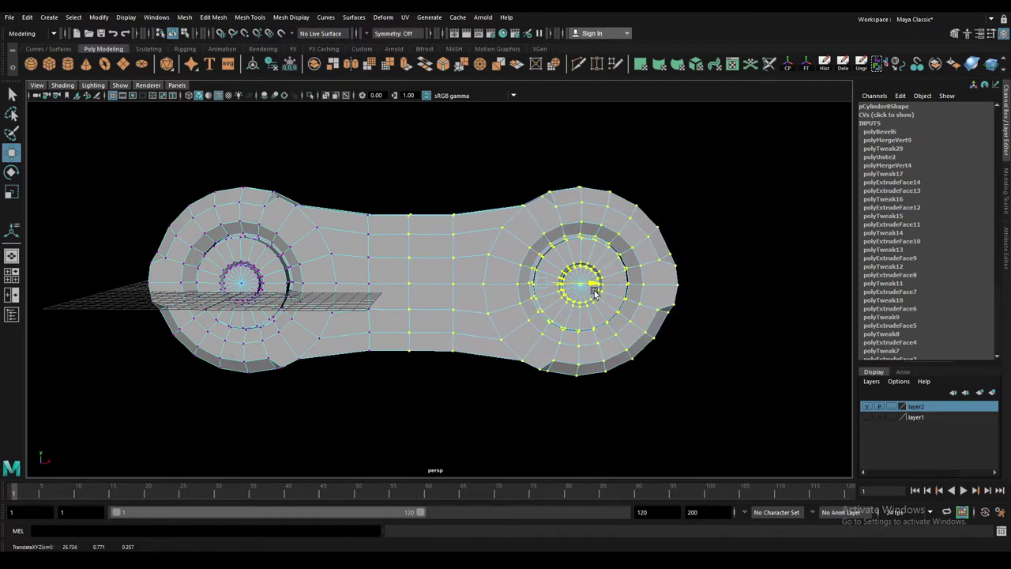
key("F8")
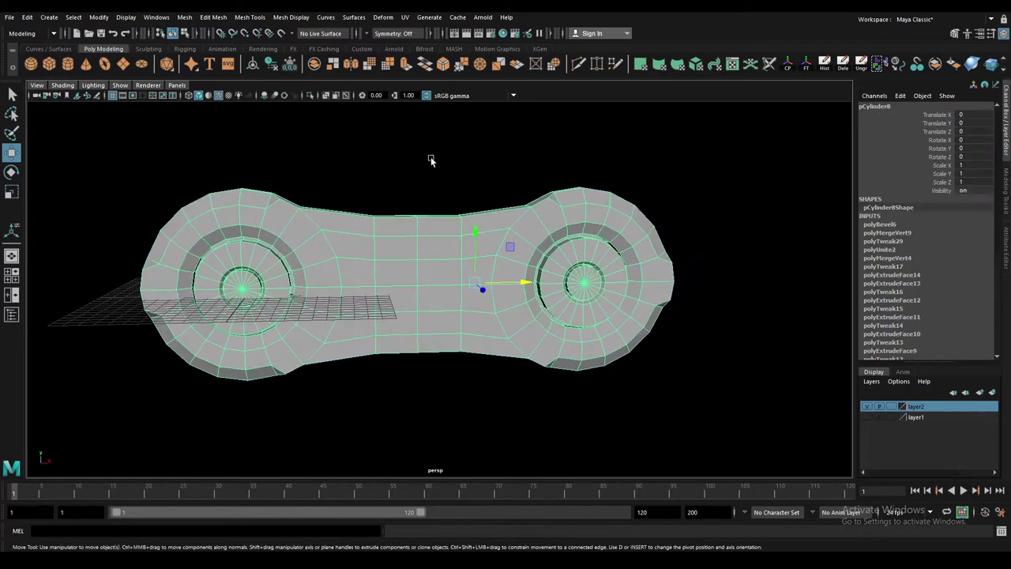
left_click(432, 162)
mouse_move(479, 258)
left_mouse_down("alt")
mouse_move(494, 265)
mouse_move(499, 248)
mouse_move(428, 282)
left_mouse_up("alt")
left_click(494, 265)
left_click(499, 247)
left_click(474, 263)
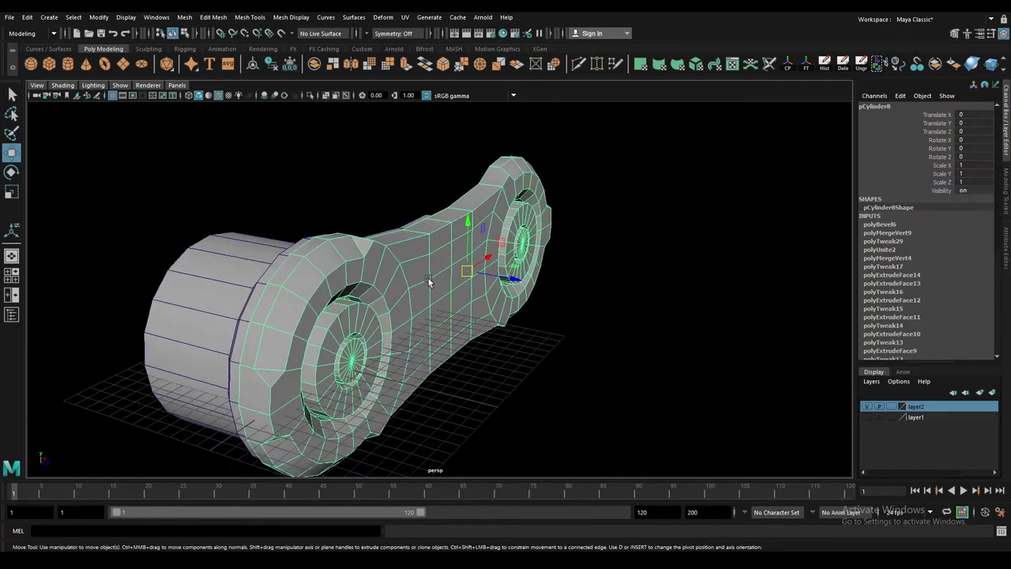
scroll(417, 279, "up", 4)
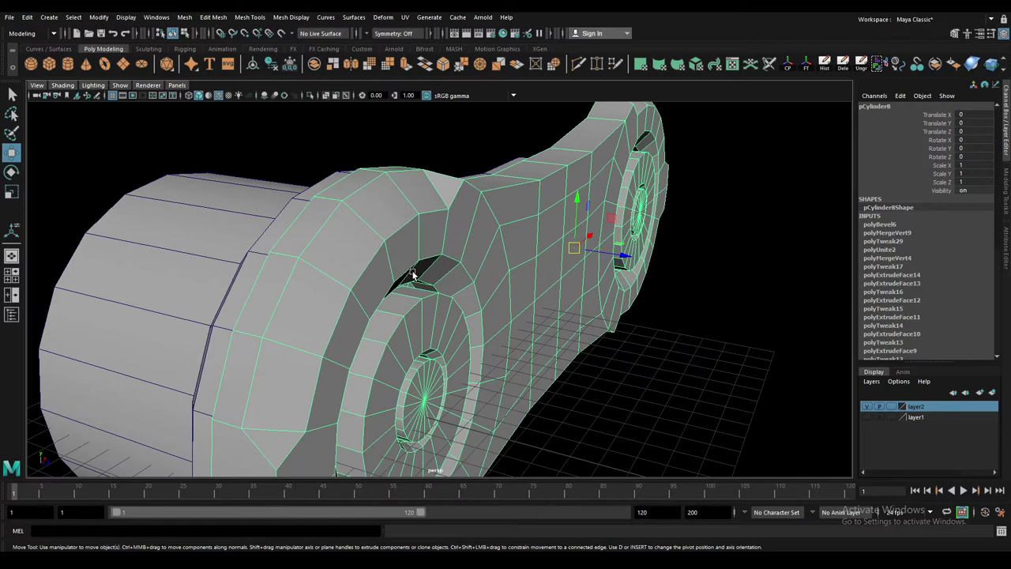
left_click_drag(411, 274, 442, 300, "alt")
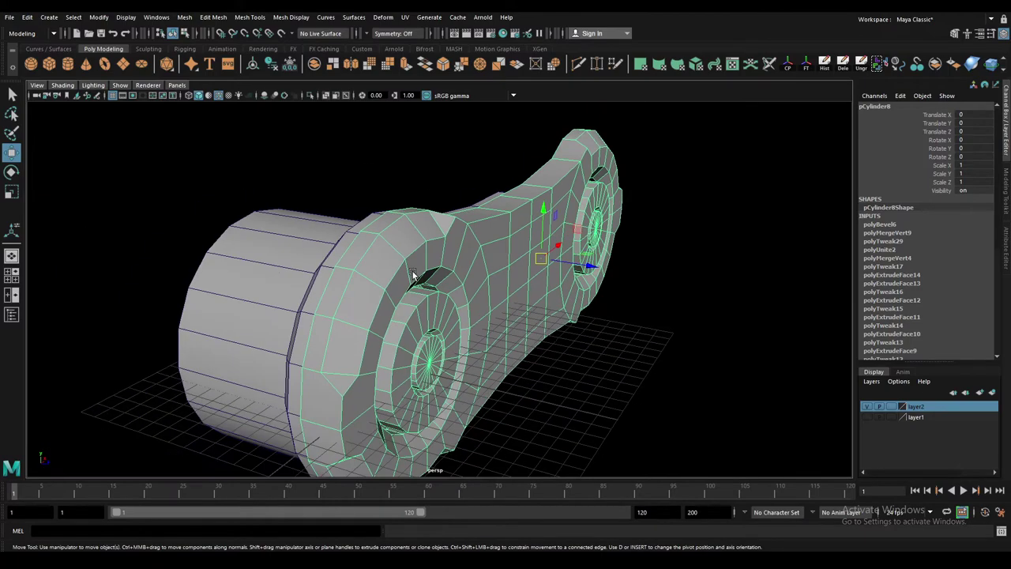
scroll(442, 300, "up", 2)
scroll(466, 316, "up", 2)
scroll(486, 331, "down", 2)
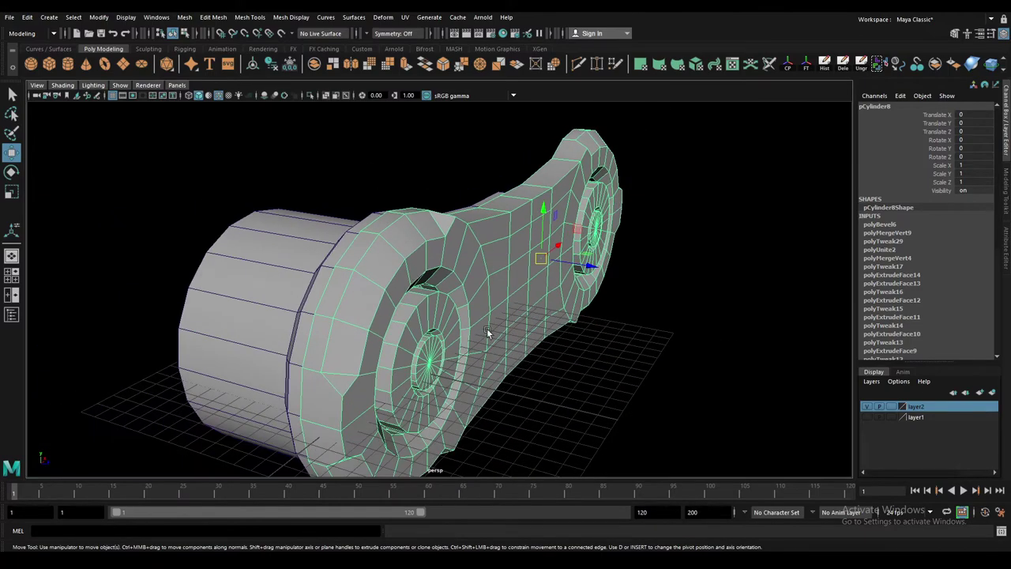
left_click(597, 349)
mouse_move(598, 349)
left_mouse_down("alt")
mouse_move(454, 352)
mouse_move(596, 369)
mouse_move(394, 287)
left_mouse_up("alt")
scroll(462, 353, "down", 3)
left_click(409, 287)
scroll(408, 288, "up", 3)
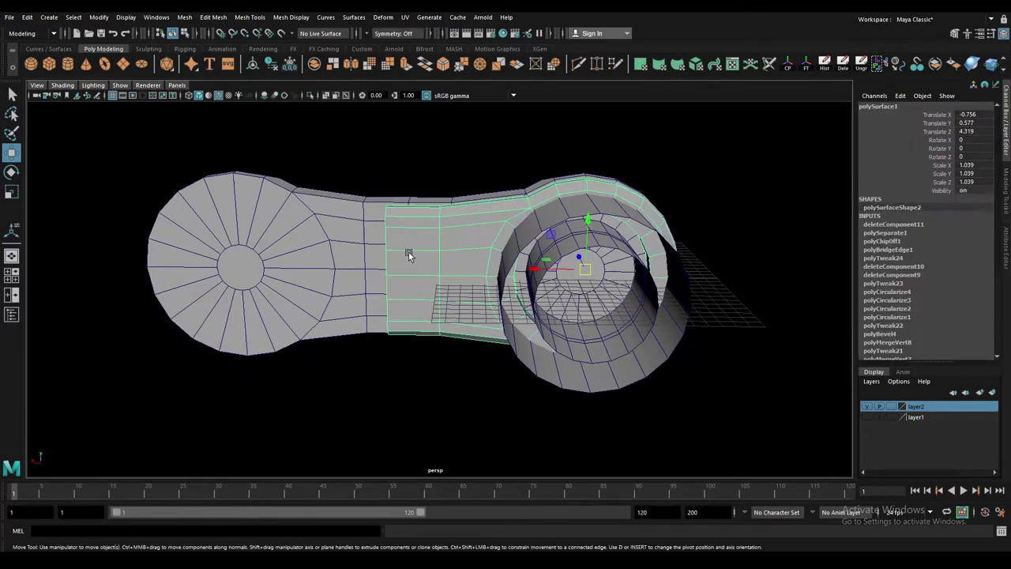
- Freeze the half link, duplicate it with Scale X -1, and place the copy at X 30.441
left_click(806, 65)
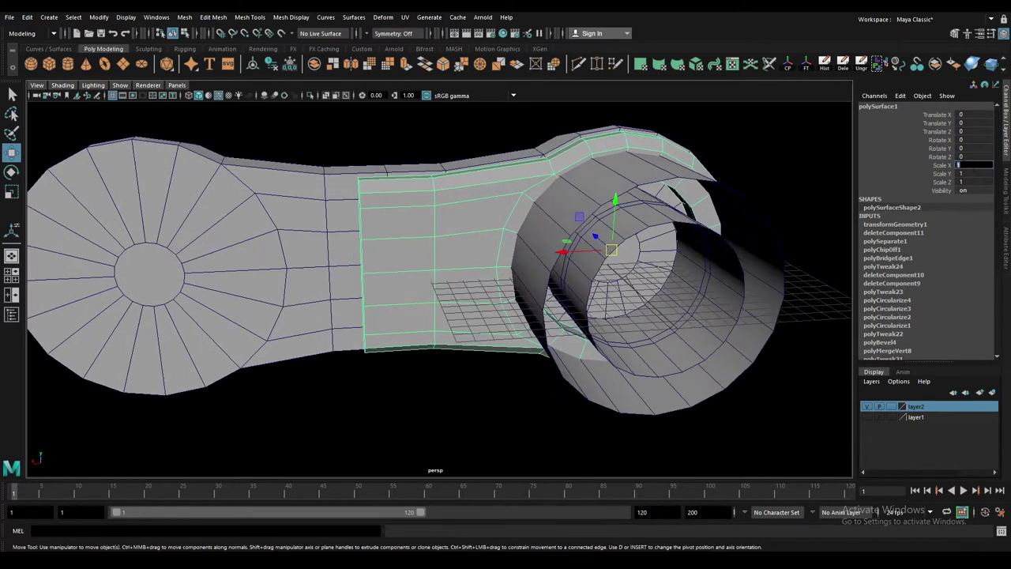
key("ctrl+d")
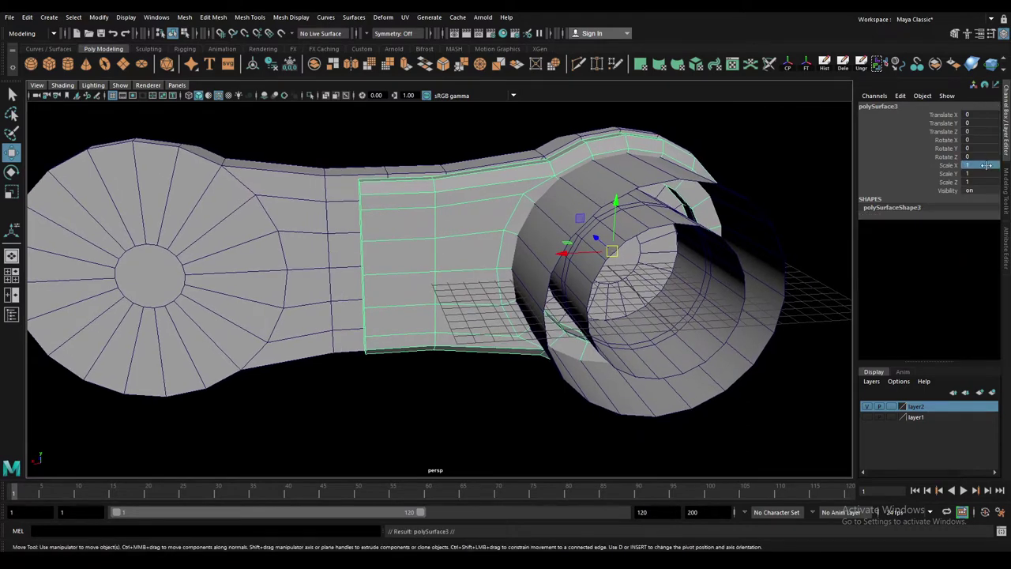
type("-1")
key("Return")
scroll(554, 225, "down", 2)
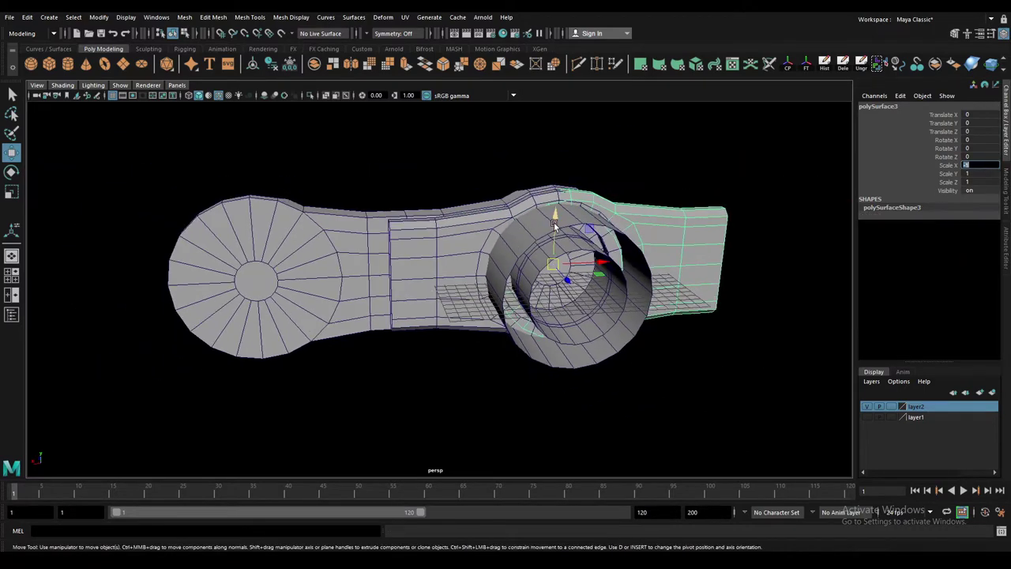
mouse_move(601, 260)
left_mouse_down()
mouse_move(269, 273)
mouse_move(458, 264)
mouse_move(410, 278)
mouse_move(397, 244)
left_mouse_up()
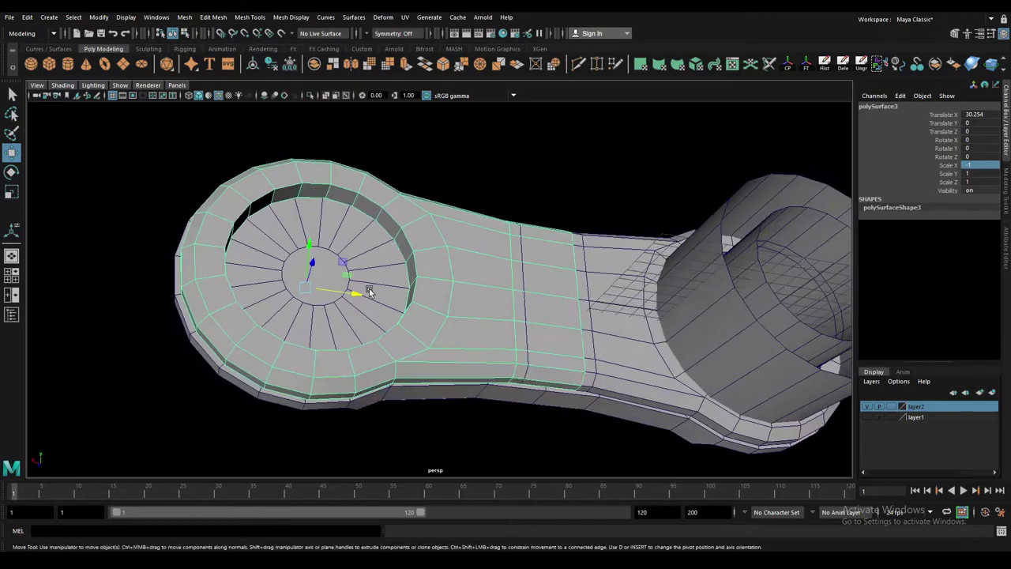
left_click_drag(361, 293, 352, 294)
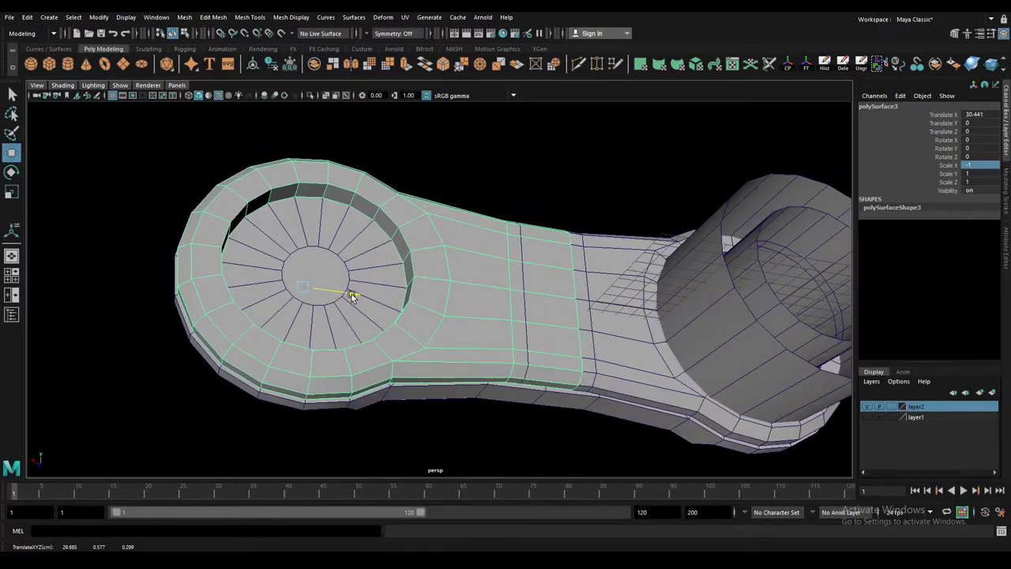
mouse_move(352, 294)
left_mouse_down()
mouse_move(409, 335)
mouse_move(545, 200)
left_mouse_up()
left_click(544, 200, "shift")
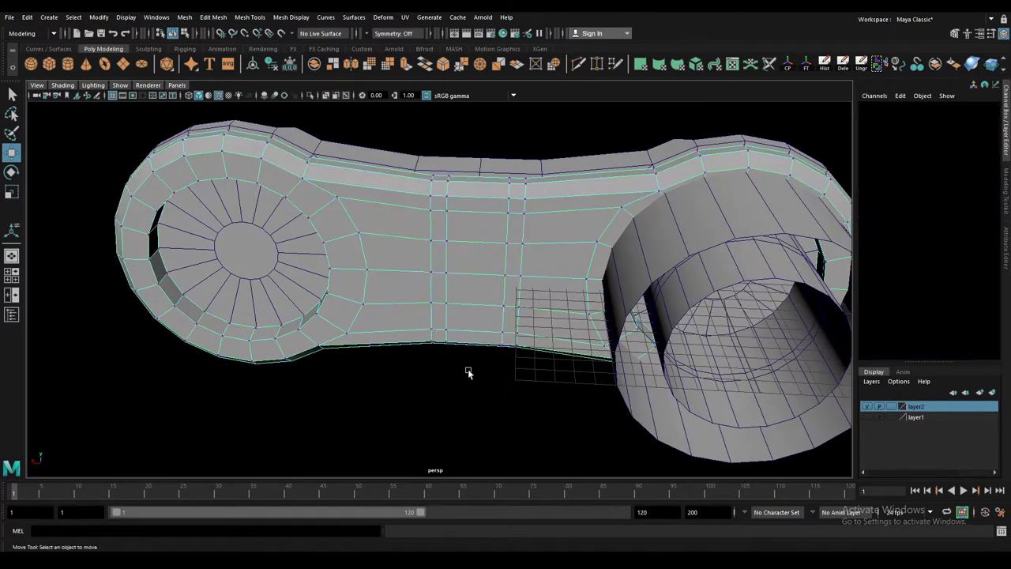
- Box-select the seam vertex columns in wireframe and squeeze them together
key("e")
key("r")
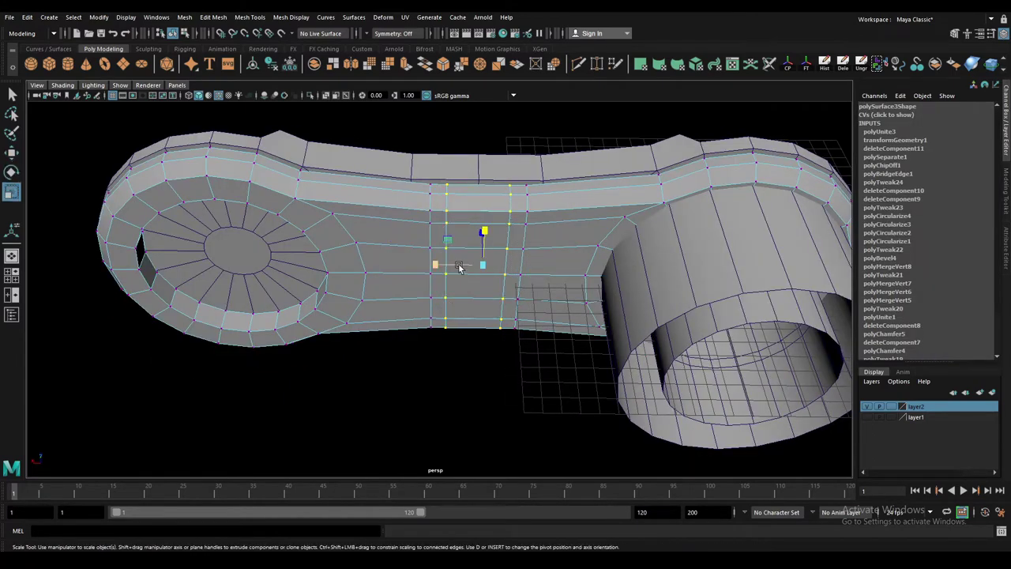
left_click_drag(436, 264, 477, 270)
key("4")
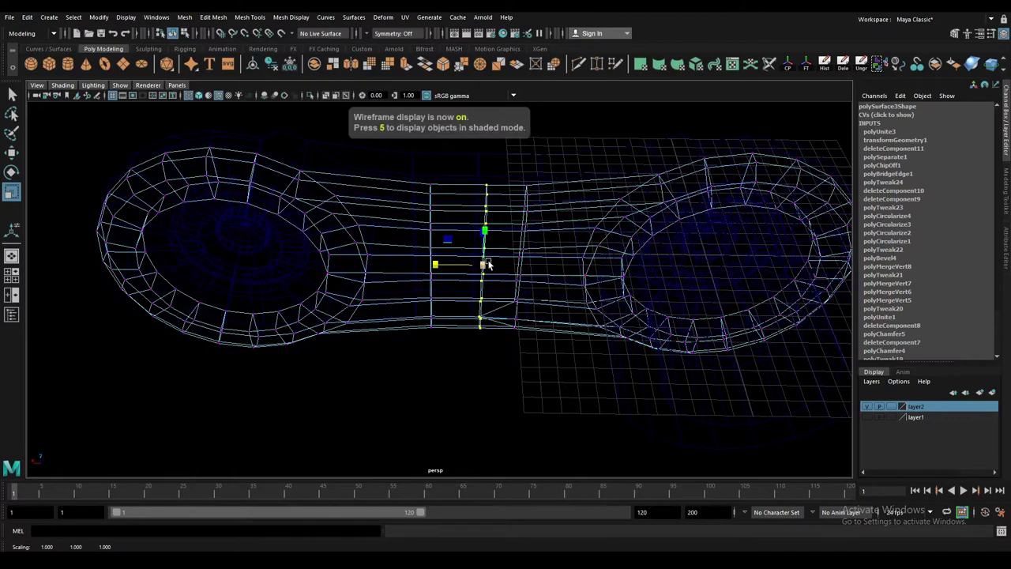
key("ctrl+z")
left_click_drag(498, 338, 473, 300, "alt")
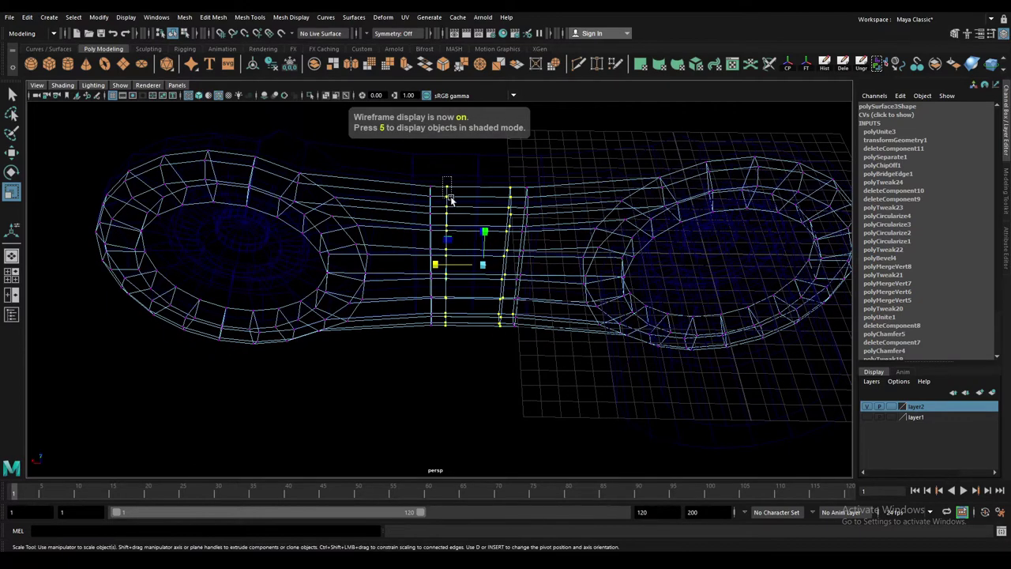
left_click_drag(451, 200, 512, 369)
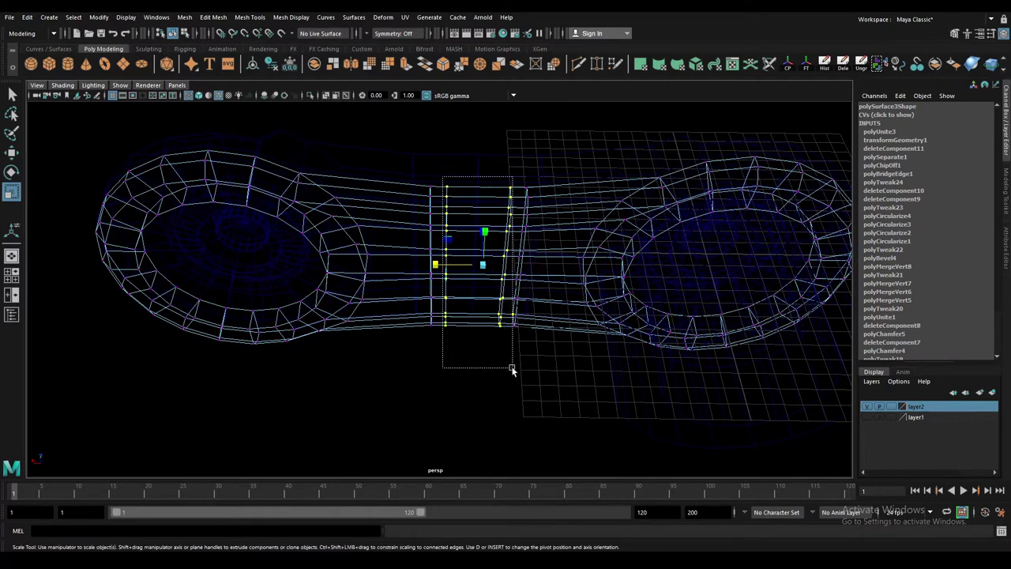
mouse_move(437, 265)
left_mouse_down()
mouse_move(599, 262)
mouse_move(448, 263)
mouse_move(508, 291)
mouse_move(435, 280)
left_mouse_up()
key("5")
- Select two centre vertex columns and scale them wider apart to even the spacing
left_click_drag(394, 196, 442, 359)
left_click_drag(487, 263, 477, 212)
left_click_drag(477, 217, 485, 274, "alt")
key("r")
left_click_drag(407, 306, 390, 303)
left_click(528, 220)
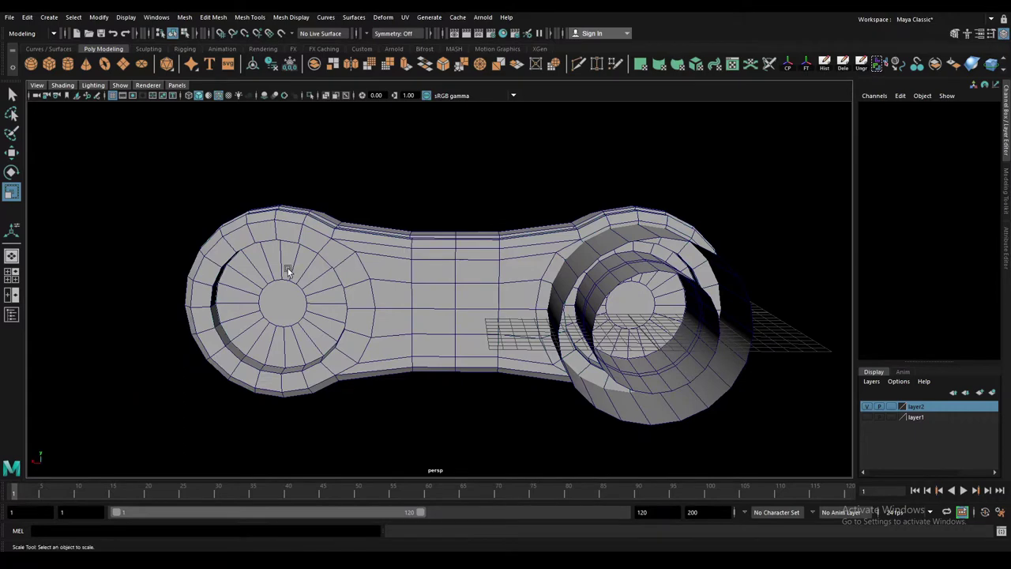
mouse_move(288, 271)
left_mouse_down("alt")
mouse_move(311, 293)
mouse_move(443, 252)
left_mouse_up("alt")
- Set the sleeve copy's Scale Z to -1, slide it along Z, and combine into polySurface4
key("ctrl+z")
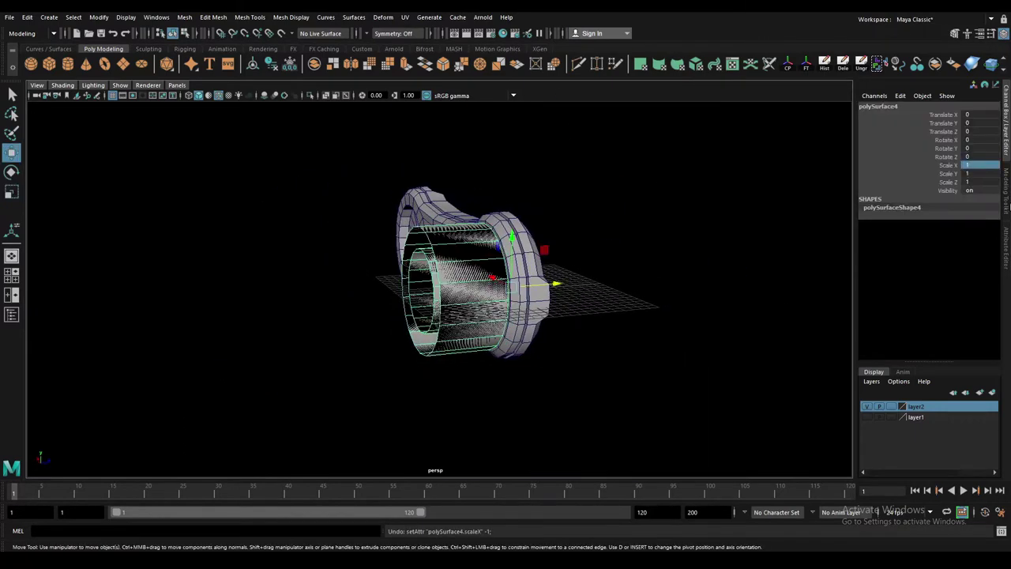
left_click(990, 182)
type("-1")
key("Return")
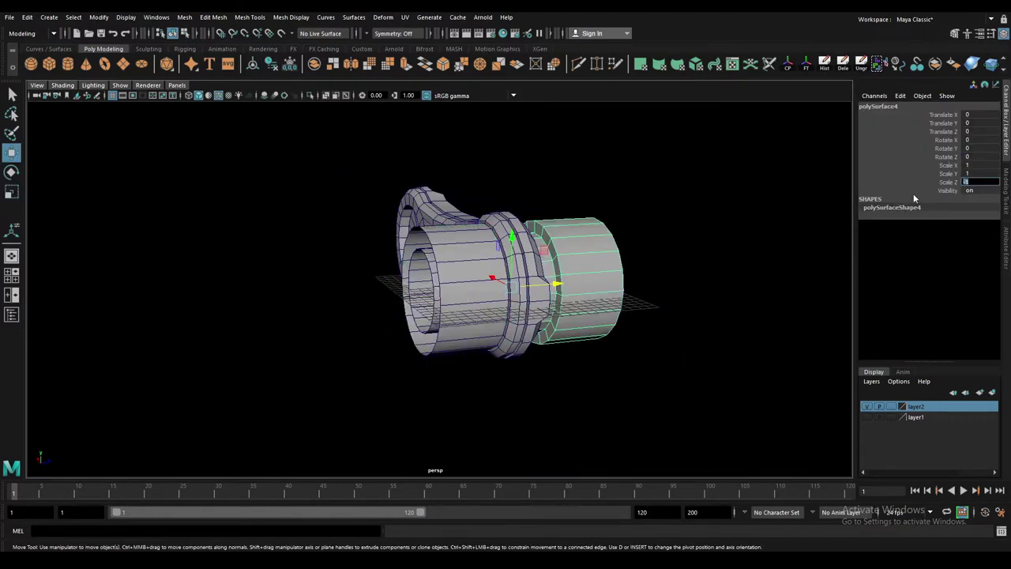
left_click_drag(554, 293, 379, 293)
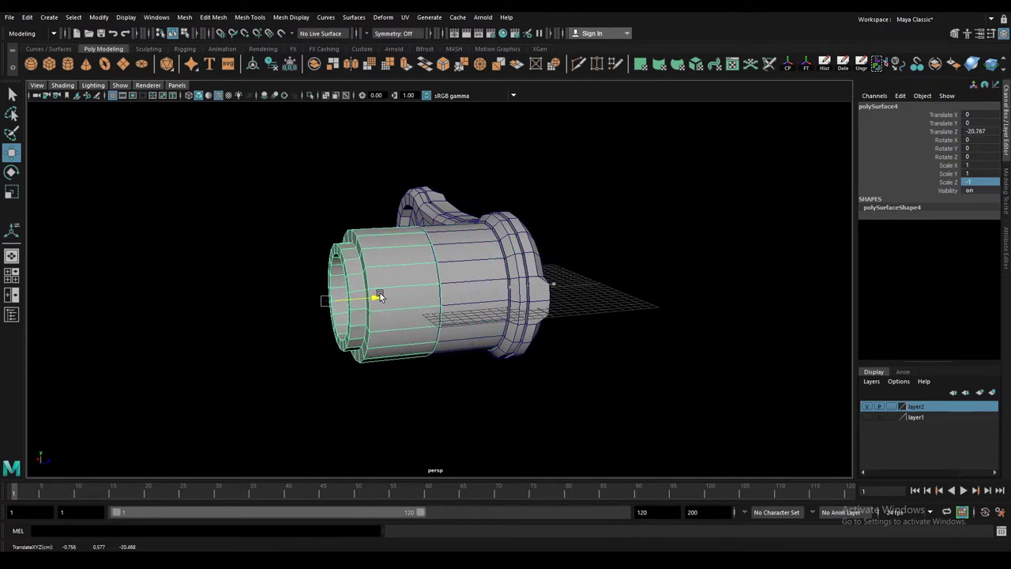
right_click_drag(478, 262, 320, 127, "shift")
left_click_drag(321, 126, 327, 145, "alt")
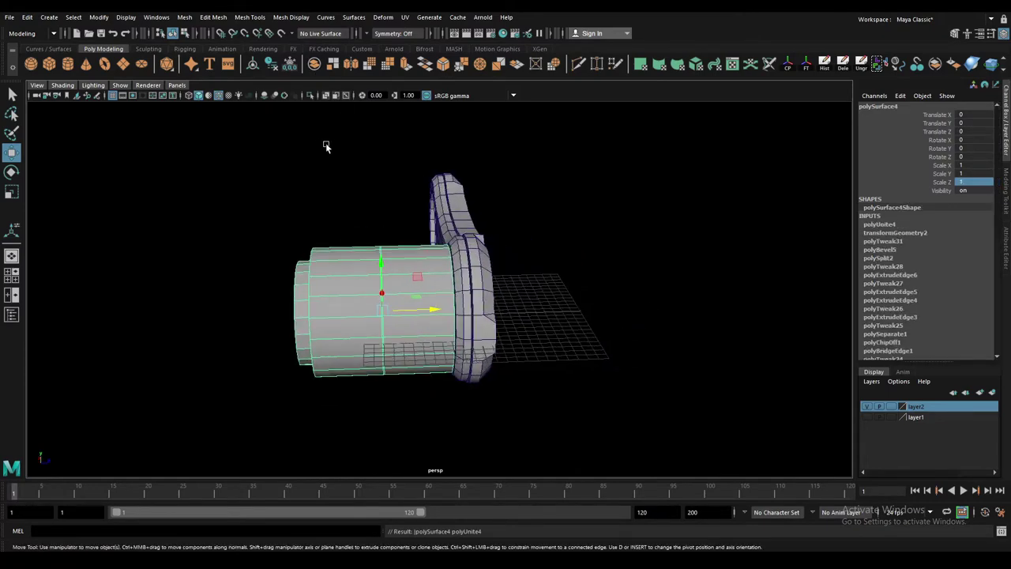
key("space")
key("space")
- Box-select the sleeve's seam vertex row in wireframe, flatten it, and merge at threshold 0.01
key("4")
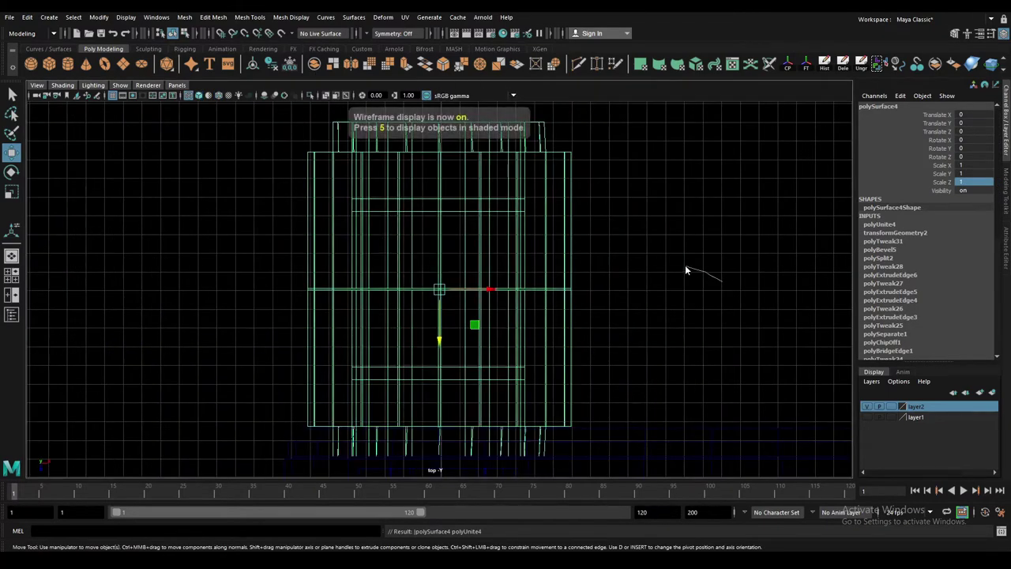
key("F9")
left_click_drag(284, 260, 634, 316)
key("r")
left_click(439, 289)
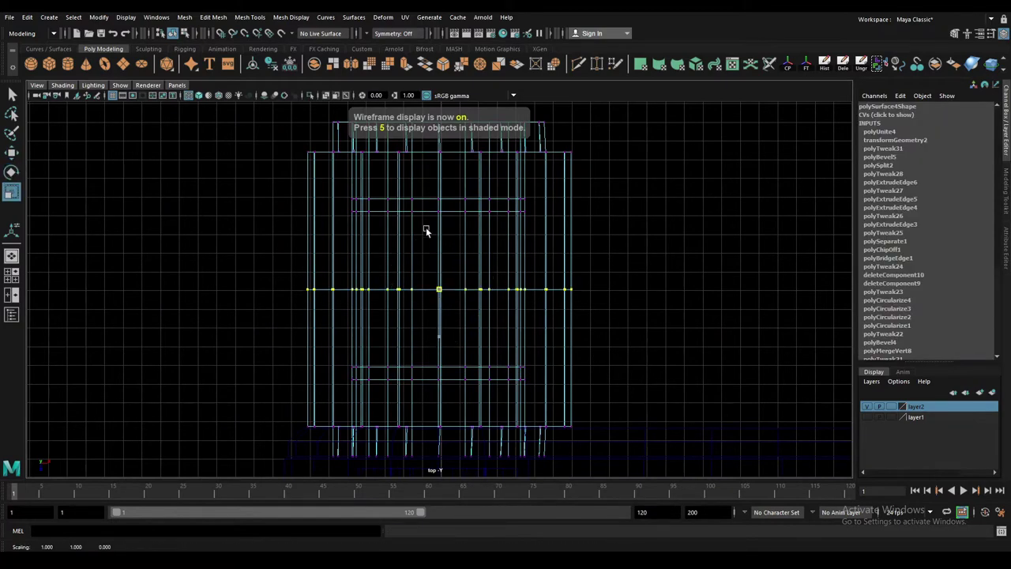
key("space")
key("space")
right_click(405, 259, "shift")
right_click_drag(405, 259, 458, 241, "shift")
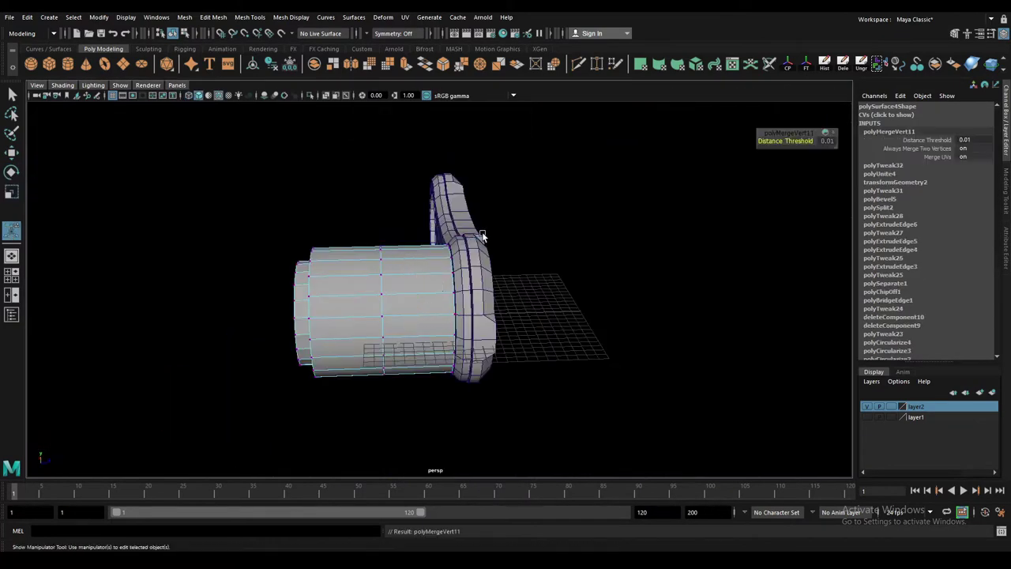
- Return to object selection and orbit around the finished linkage
key("F8")
key("q")
mouse_move(378, 314)
left_mouse_down("alt")
mouse_move(435, 314)
mouse_move(316, 311)
left_mouse_up("alt")
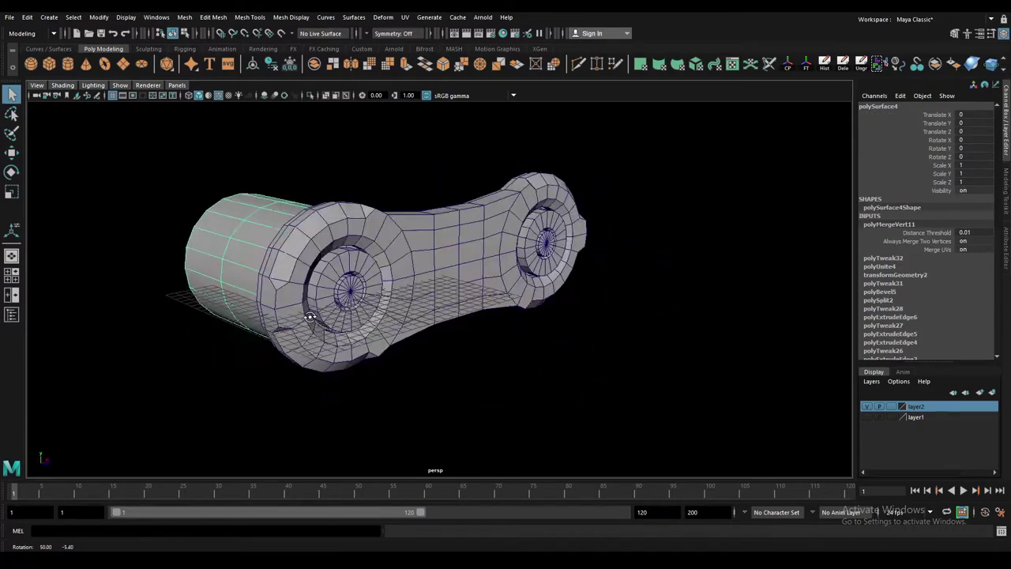
left_click(217, 160)
left_click_drag(217, 160, 298, 257, "alt")
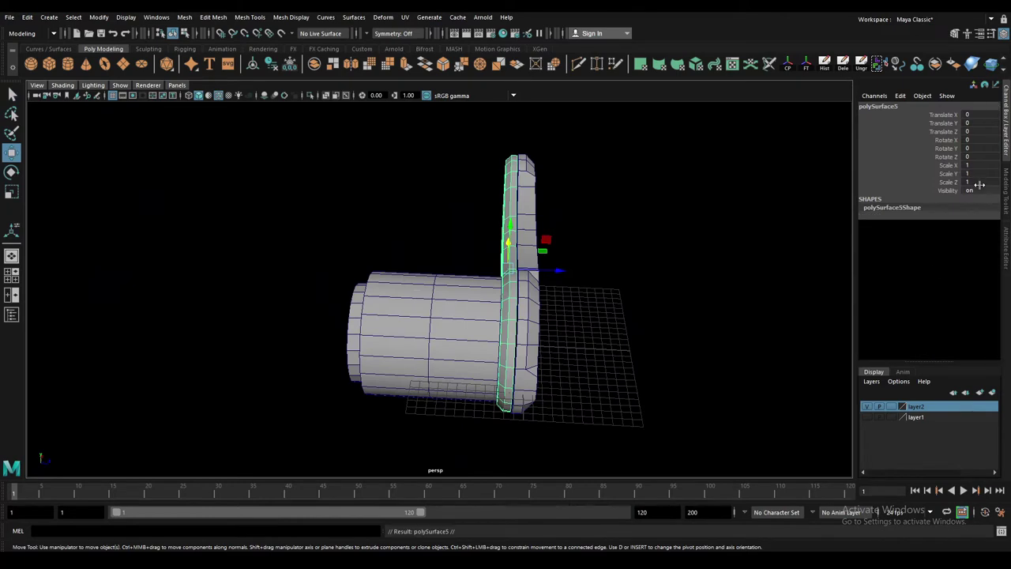
- Mirror the end disk with Scale Z -1 and slide it to the cylinder's other end
key("Return")
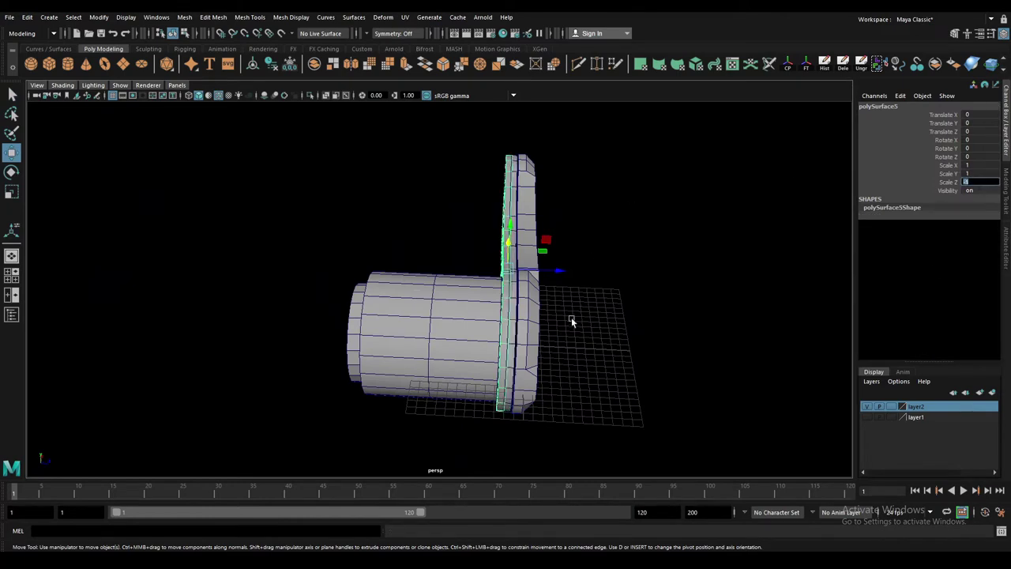
mouse_move(559, 272)
left_mouse_down()
mouse_move(424, 266)
mouse_move(458, 319)
mouse_move(442, 237)
mouse_move(452, 222)
mouse_move(593, 266)
left_mouse_up()
scroll(458, 319, "up", 4)
- Rotate the second link 180 degrees around Z
left_click(588, 129)
scroll(459, 257, "down", 5)
left_click_drag(459, 256, 608, 258, "alt")
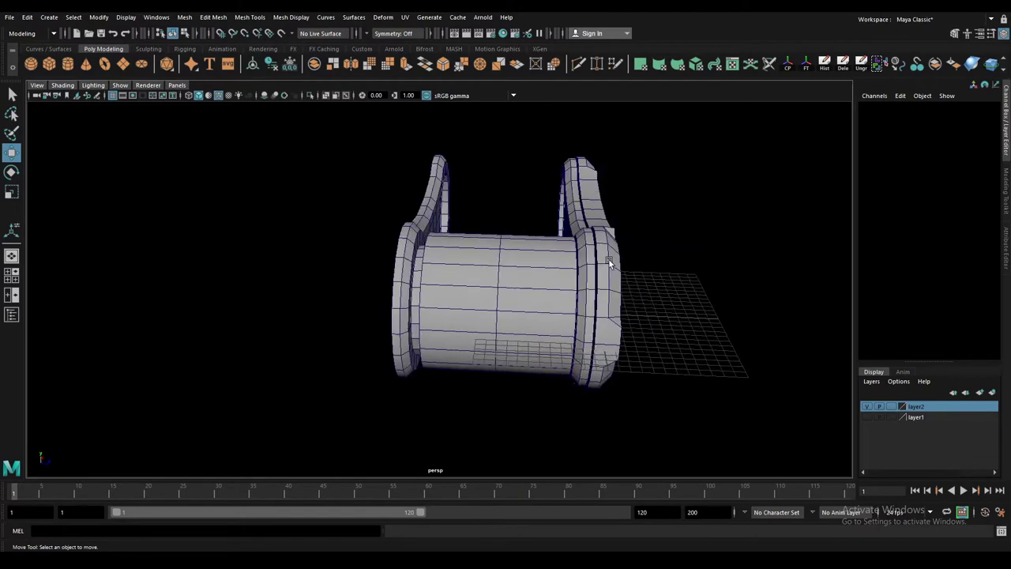
key("e")
left_click_drag(605, 180, 616, 237)
type("18")
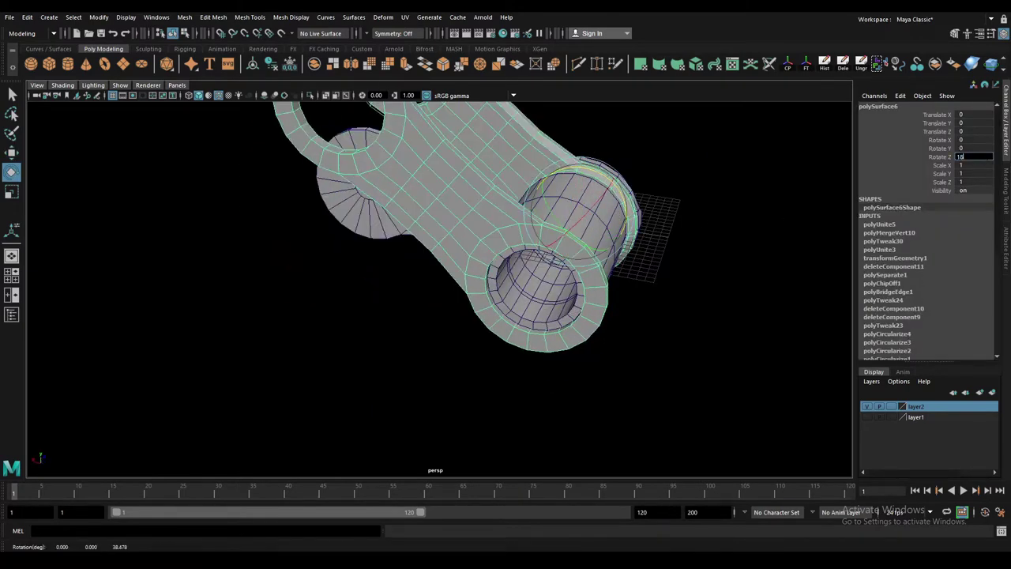
key("Return")
key("Return")
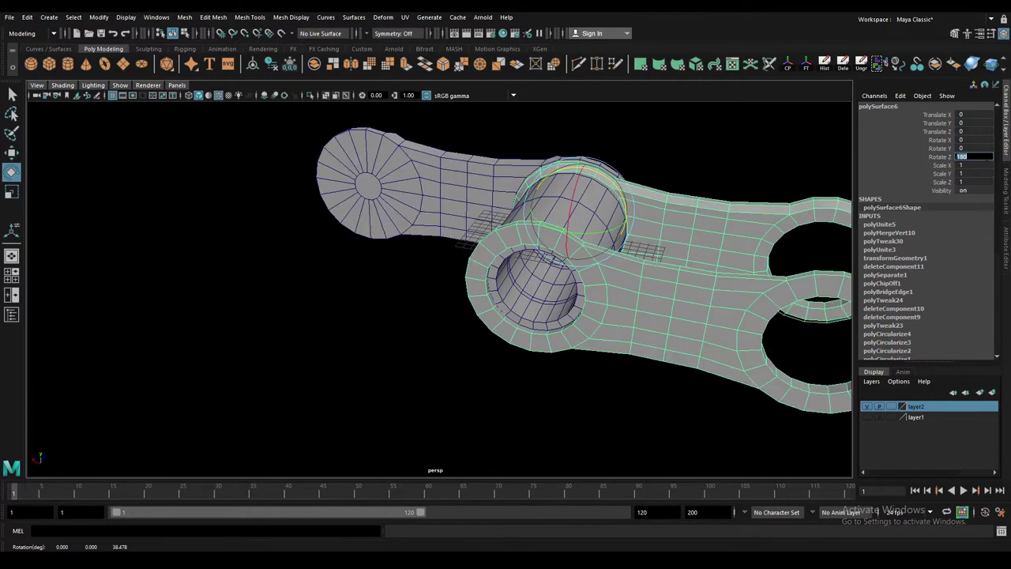
key("w")
- View both links from the front and select the left link part
mouse_move(432, 268)
left_mouse_down("alt")
mouse_move(451, 305)
mouse_move(644, 157)
mouse_move(537, 239)
mouse_move(568, 251)
left_mouse_up("alt")
left_click(643, 157)
left_click(395, 215)
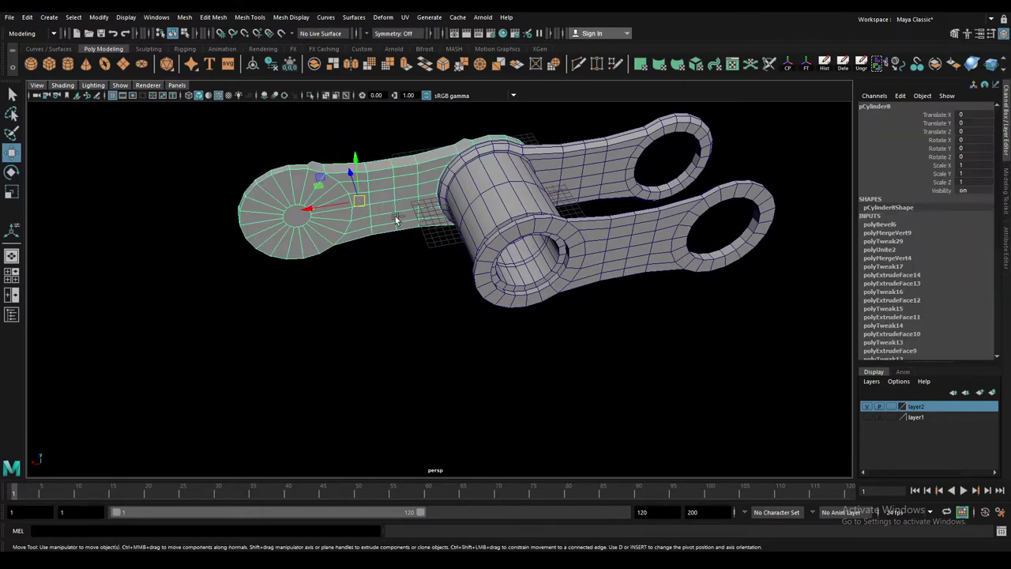
- Select and frame the edge loop around the left hole's inner rim
left_click_drag(297, 263, 491, 251, "alt")
scroll(491, 251, "up", 5)
left_click_drag(346, 295, 342, 286, "alt")
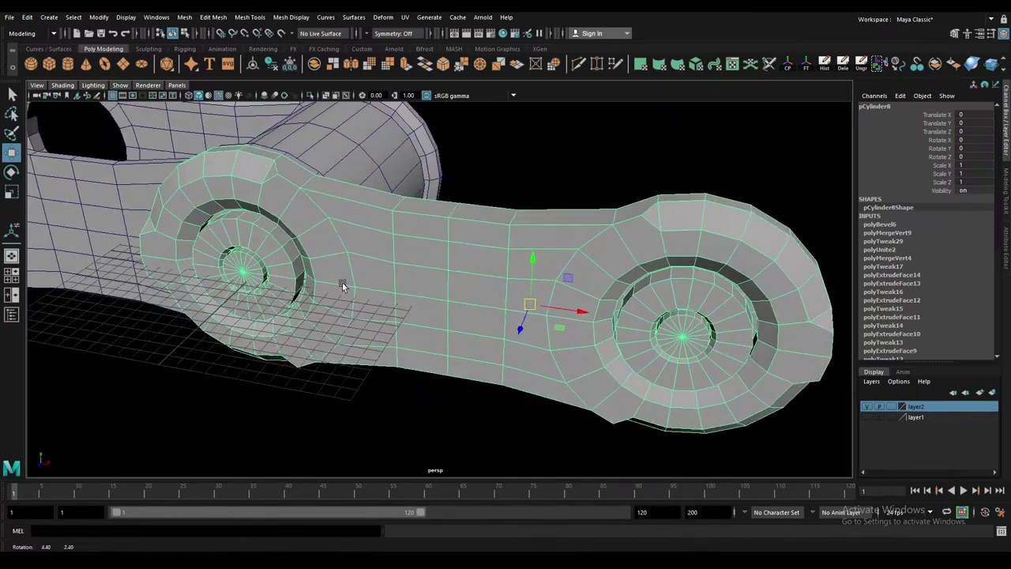
scroll(342, 286, "up", 3)
left_click_drag(245, 251, 311, 276, "alt")
scroll(284, 267, "up", 3)
right_click_drag(283, 267, 257, 208)
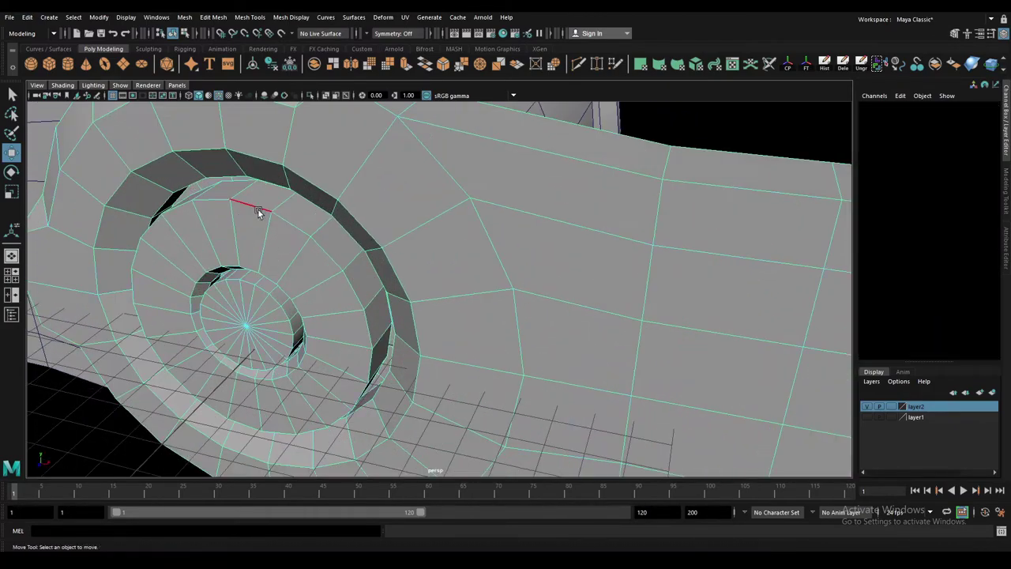
double_click(258, 209)
key("f")
- Bevel the left hole's edge loop with 2 segments and a slightly wider fraction
mouse_move(260, 219)
left_mouse_down("alt")
mouse_move(367, 268)
mouse_move(307, 244)
mouse_move(290, 197)
left_mouse_up("alt")
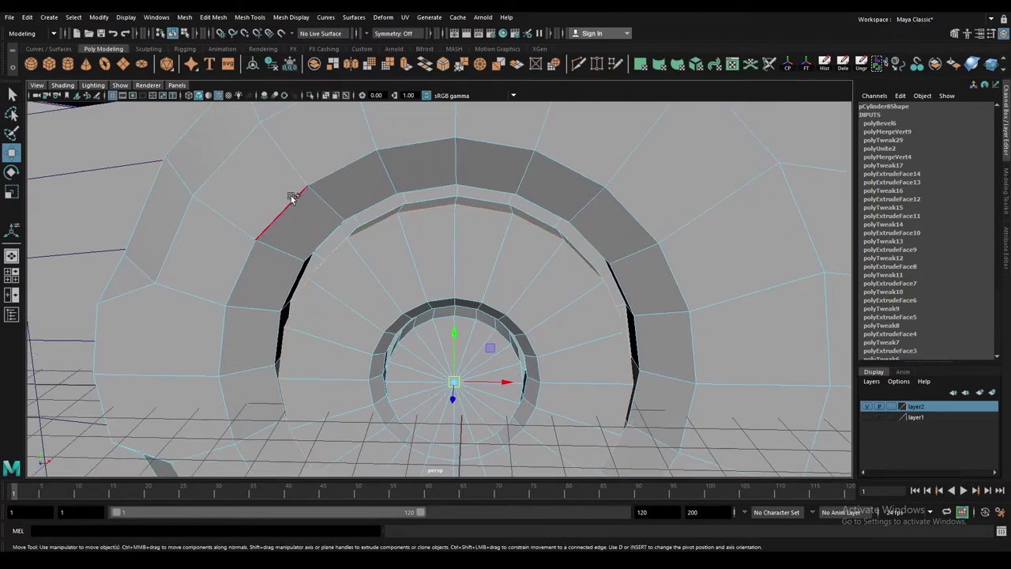
left_click_drag(307, 243, 360, 209, "alt")
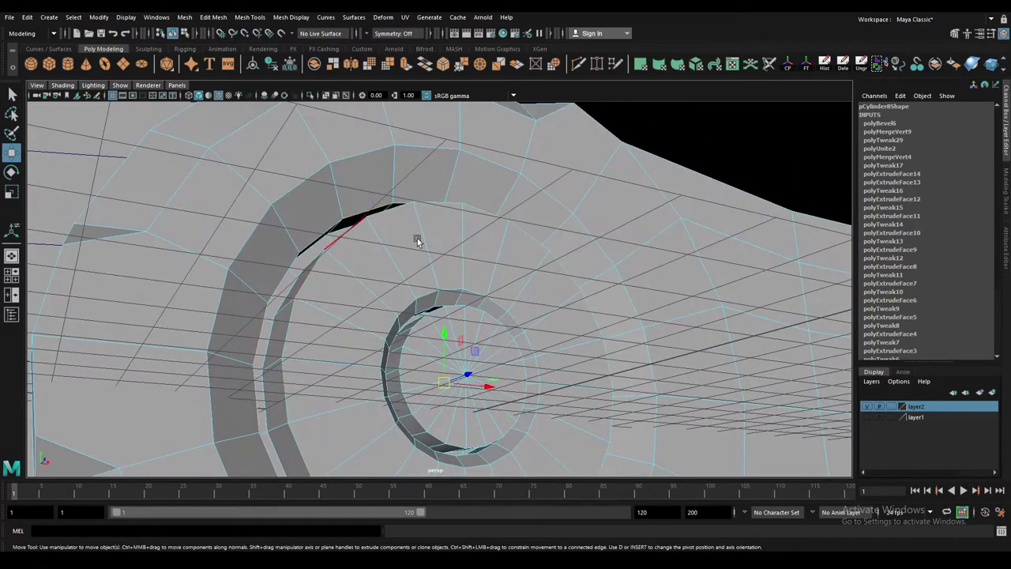
mouse_move(416, 241)
left_mouse_down("alt")
mouse_move(386, 228)
mouse_move(405, 255)
mouse_move(388, 244)
mouse_move(411, 237)
left_mouse_up("alt")
key("ctrl+b")
left_click(1006, 247)
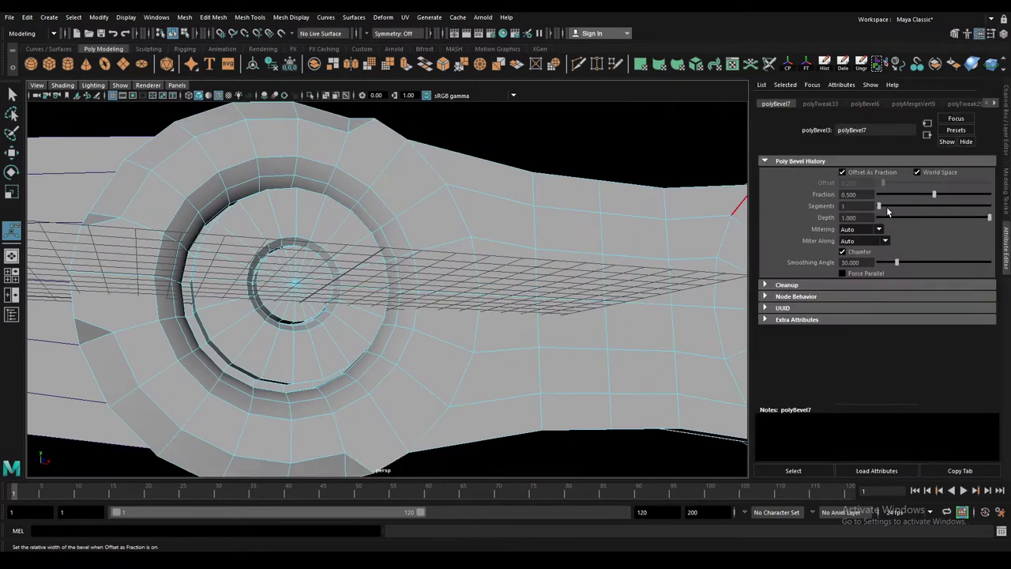
left_click(886, 205)
left_click_drag(933, 201, 935, 196)
- Bevel the second hole's edge loop with 2 segments
middle_click_drag(710, 215, 409, 221, "alt")
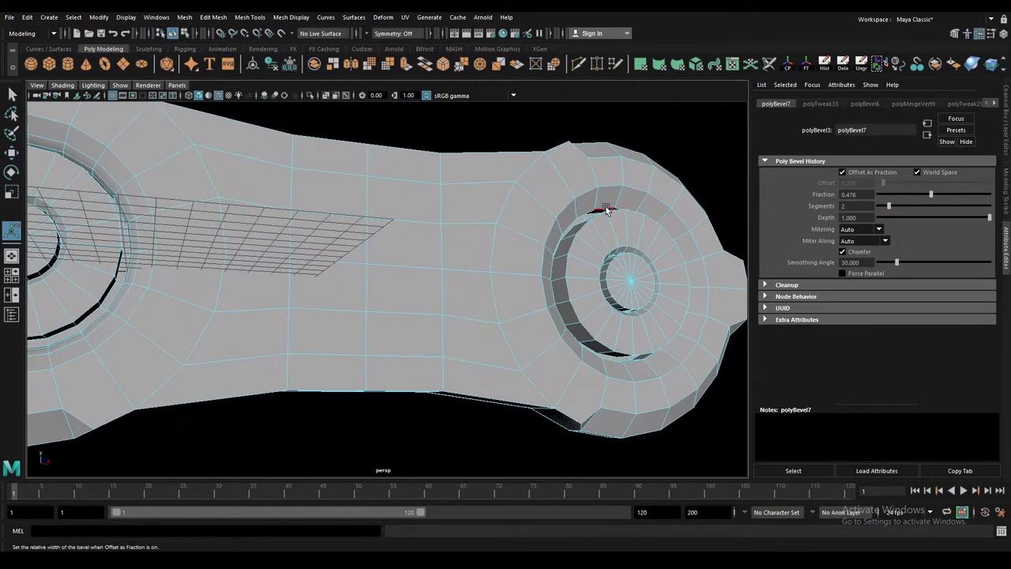
double_click(572, 203)
key("ctrl+b")
left_click_drag(878, 209, 888, 206)
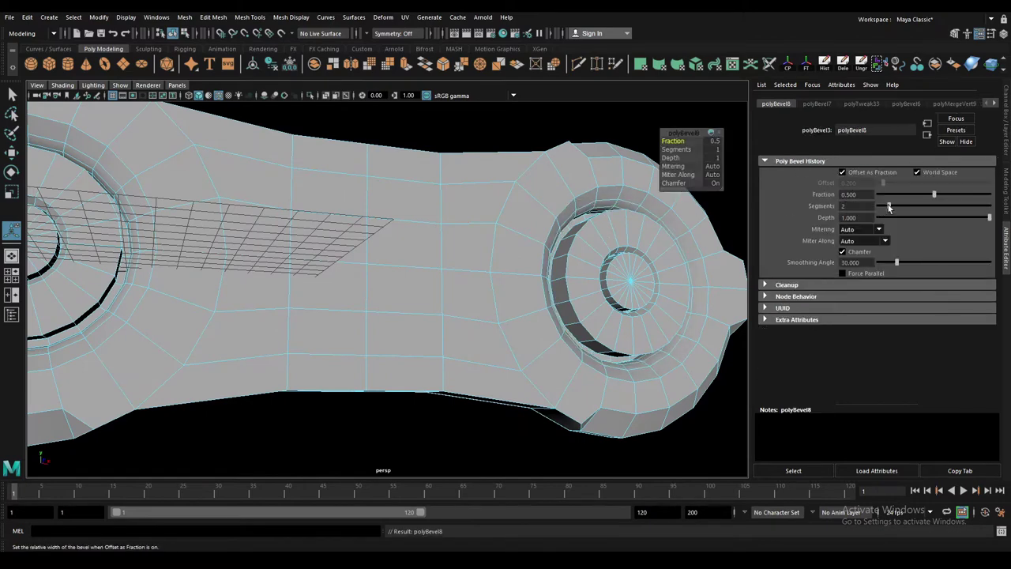
mouse_move(522, 224)
left_mouse_down("alt")
mouse_move(429, 221)
mouse_move(409, 289)
mouse_move(511, 221)
left_mouse_up("alt")
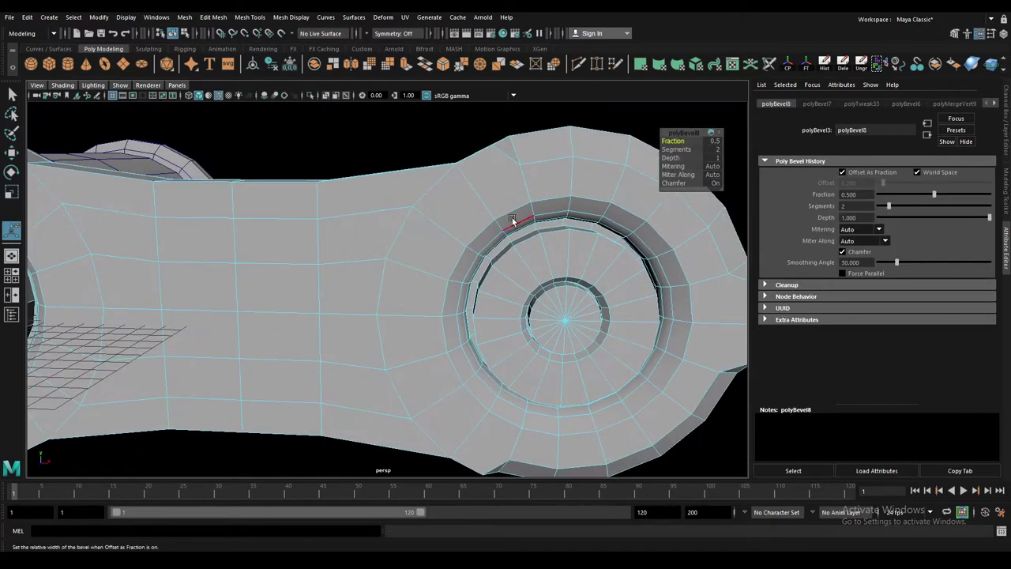
left_click(517, 210)
- Add a thin unchamfered bevel, fraction about 0.048, on another ring loop
mouse_move(445, 228)
left_mouse_down("alt")
mouse_move(557, 219)
mouse_move(385, 218)
left_mouse_up("alt")
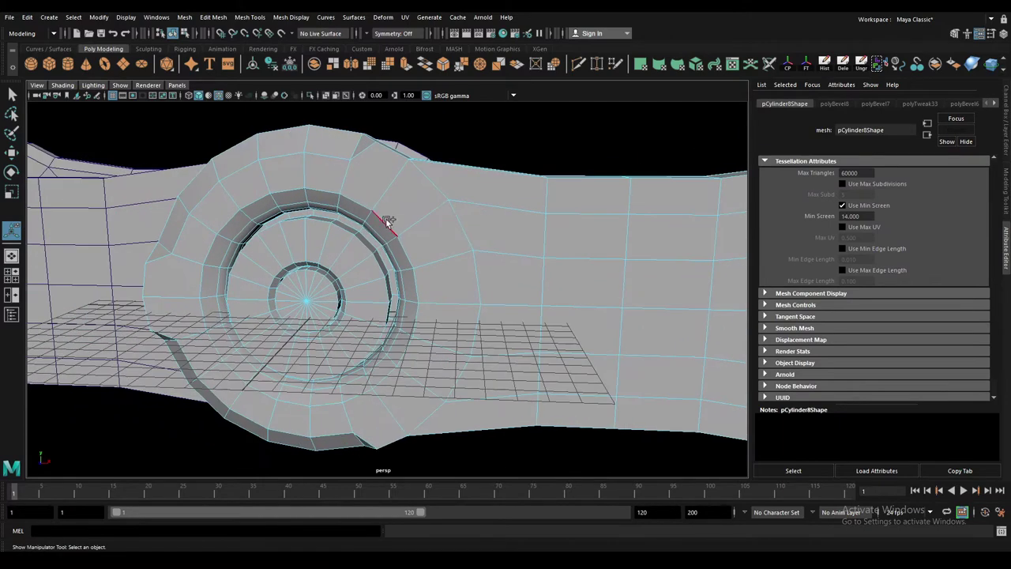
double_click(359, 204)
key("ctrl+b")
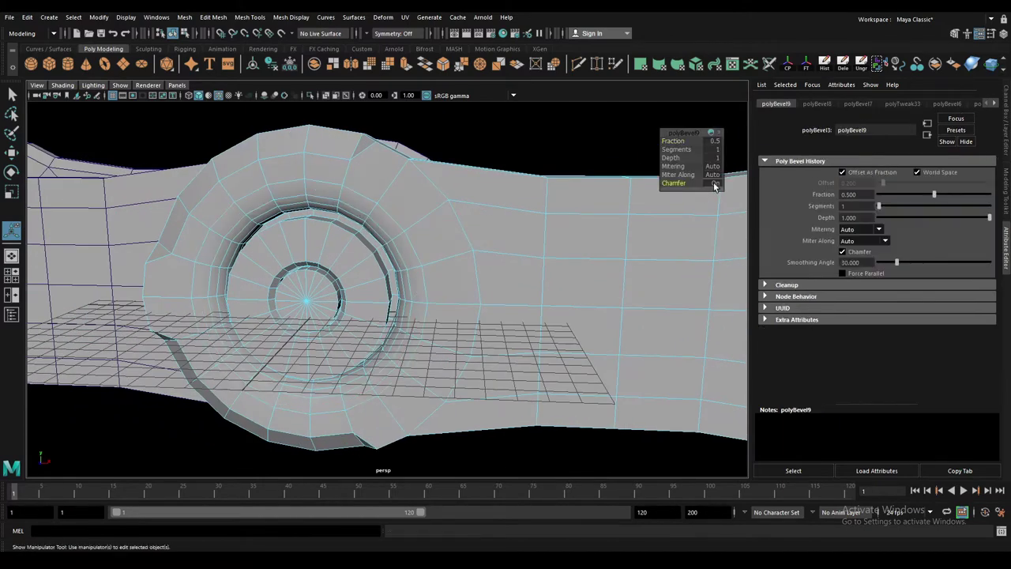
left_click_drag(887, 197, 884, 197)
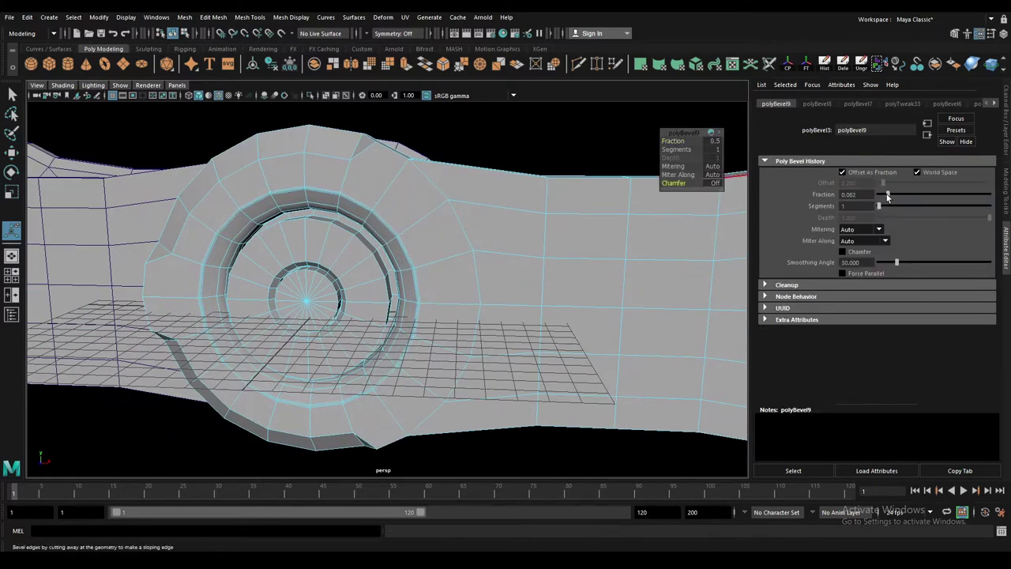
scroll(498, 219, "up", 1)
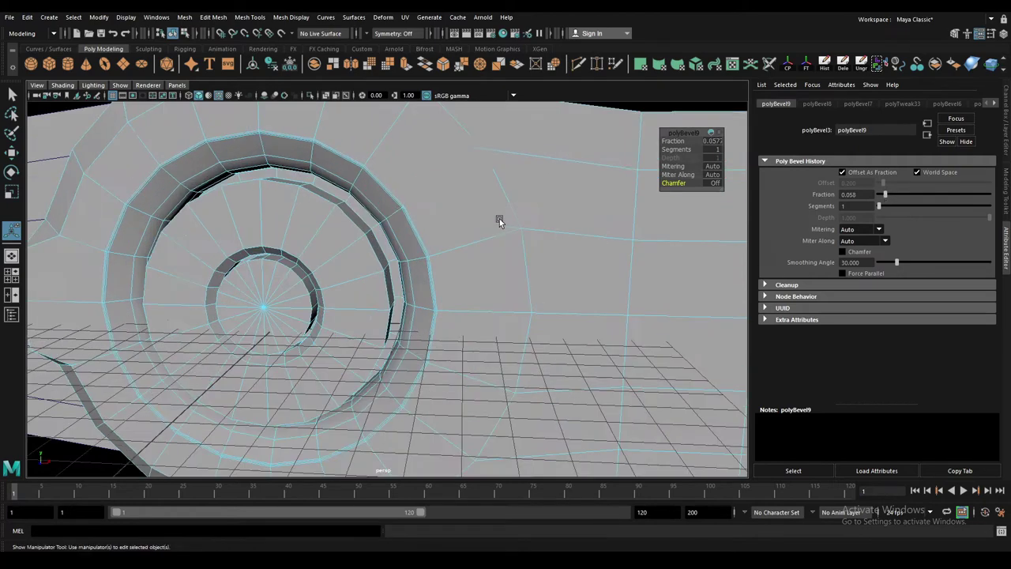
scroll(436, 243, "up", 2)
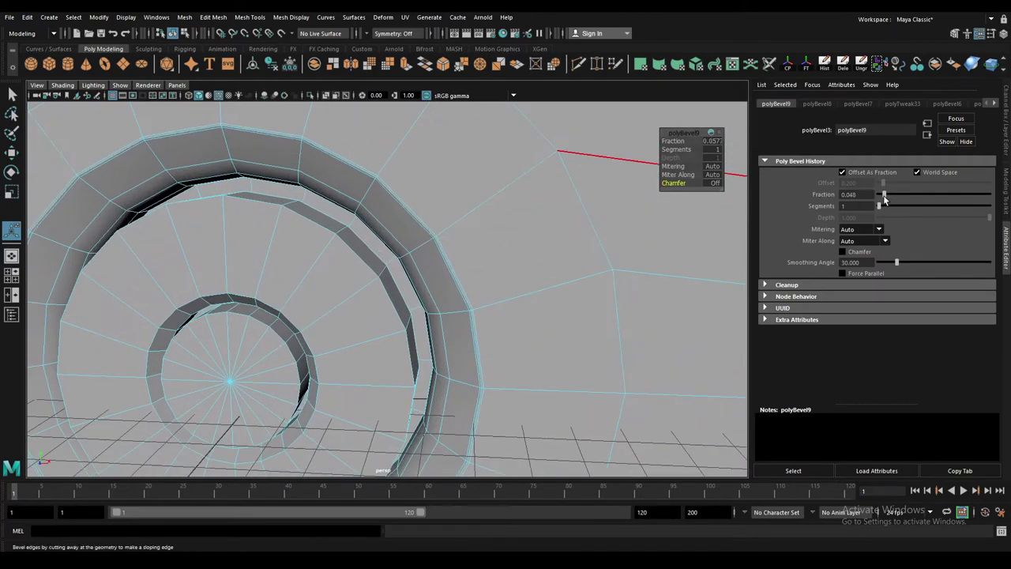
left_click(312, 224)
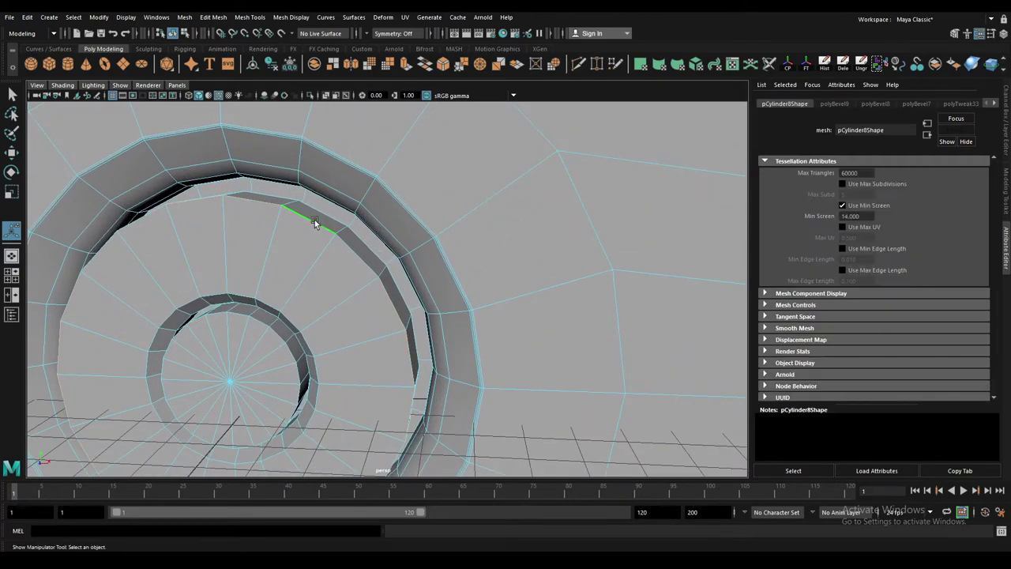
mouse_move(315, 214)
left_mouse_down("alt")
mouse_move(266, 309)
mouse_move(345, 261)
mouse_move(294, 321)
mouse_move(219, 244)
mouse_move(276, 296)
mouse_move(300, 244)
left_mouse_up("alt")
scroll(345, 187, "down", 5)
left_click_drag(345, 187, 275, 228, "alt")
- Select the edge loops along the link arm's outline
key("q")
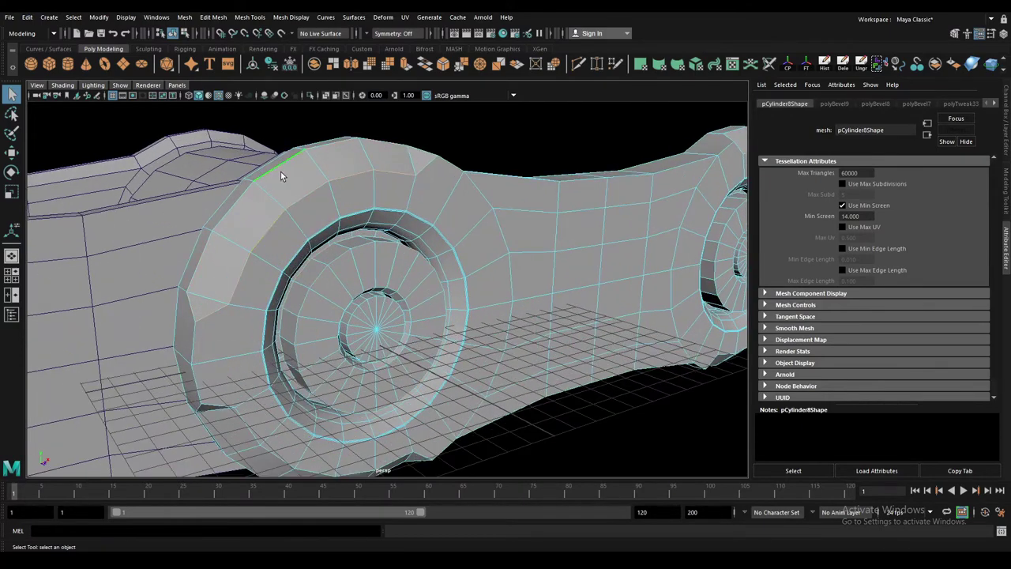
left_click_drag(280, 171, 242, 272, "alt")
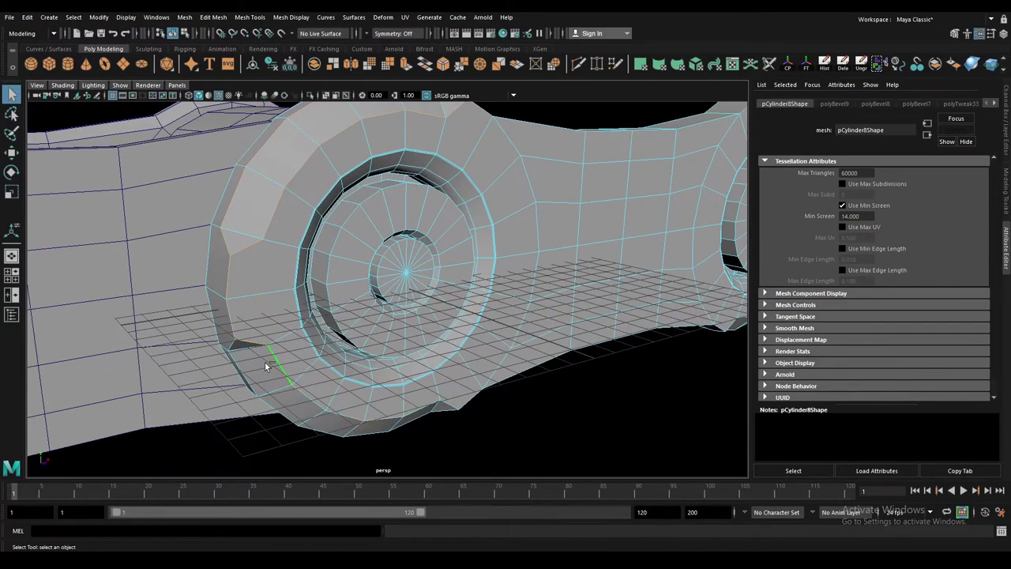
mouse_move(264, 361)
left_mouse_down("alt")
mouse_move(244, 372)
mouse_move(335, 277)
mouse_move(446, 406)
mouse_move(335, 312)
left_mouse_up("alt")
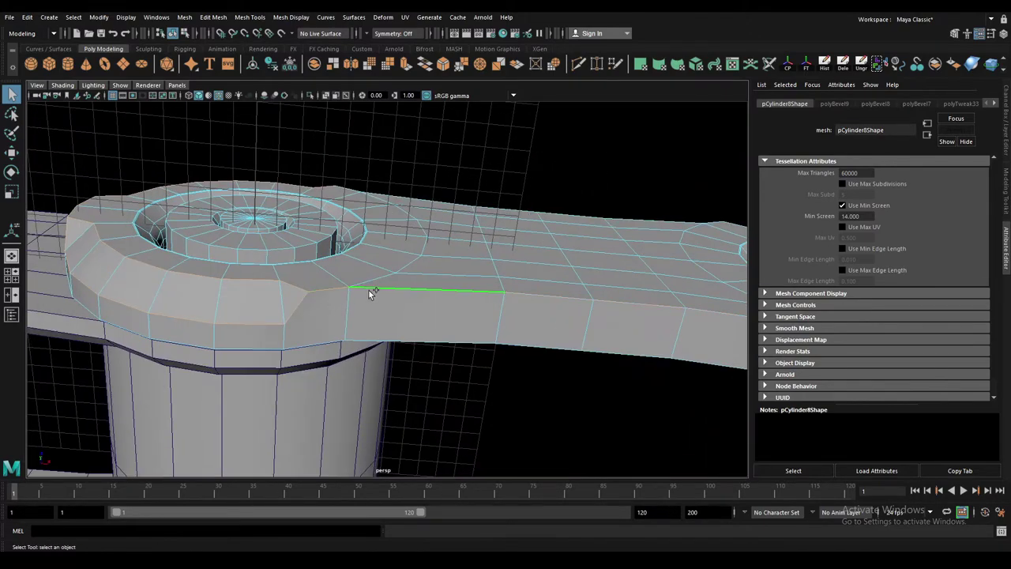
double_click(368, 289, "shift")
mouse_move(323, 341)
left_mouse_down("alt")
mouse_move(388, 368)
mouse_move(375, 227)
mouse_move(124, 281)
mouse_move(510, 185)
mouse_move(410, 224)
left_mouse_up("alt")
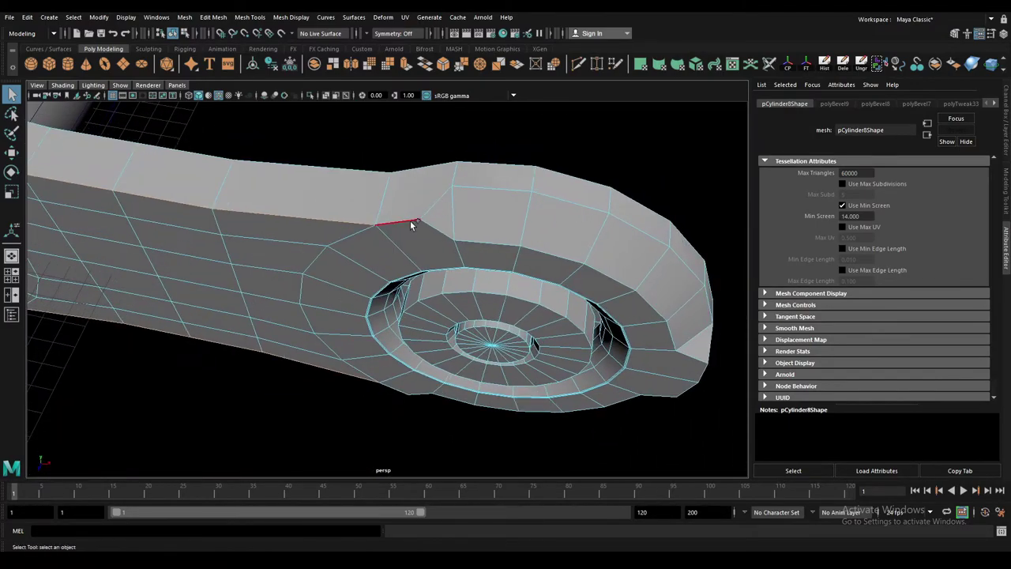
mouse_move(470, 238)
left_mouse_down("alt")
mouse_move(461, 253)
mouse_move(500, 278)
mouse_move(298, 238)
mouse_move(368, 272)
left_mouse_up("alt")
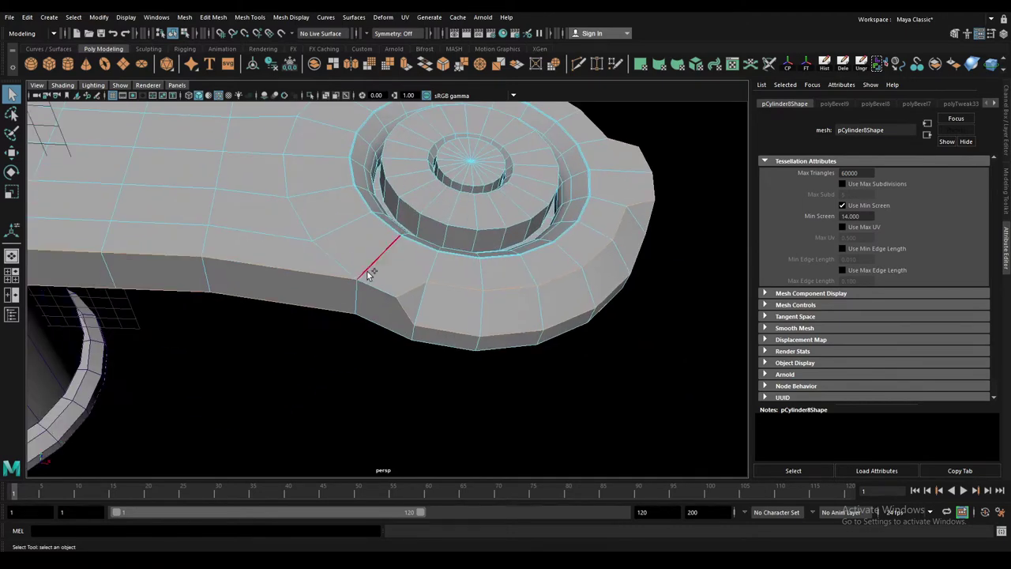
mouse_move(381, 313)
left_mouse_down("alt")
mouse_move(421, 184)
mouse_move(334, 264)
mouse_move(408, 248)
mouse_move(261, 275)
mouse_move(408, 188)
left_mouse_up("alt")
left_click_drag(466, 285, 446, 277, "alt")
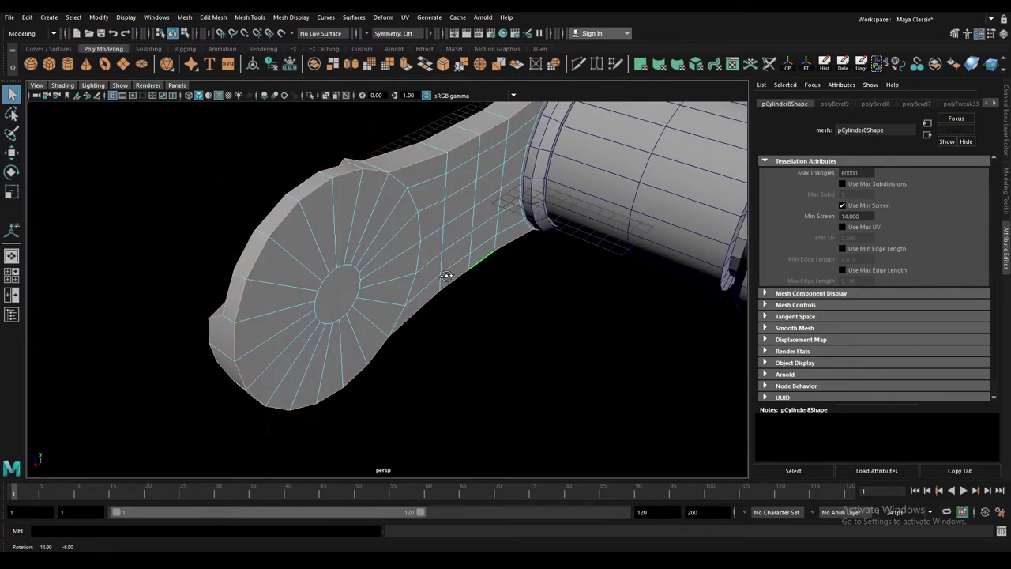
middle_click_drag(446, 276, 465, 329, "alt")
mouse_move(425, 318)
left_mouse_down("alt")
mouse_move(327, 331)
mouse_move(339, 255)
mouse_move(418, 275)
mouse_move(289, 290)
mouse_move(384, 350)
mouse_move(260, 339)
mouse_move(379, 287)
mouse_move(239, 247)
left_mouse_up("alt")
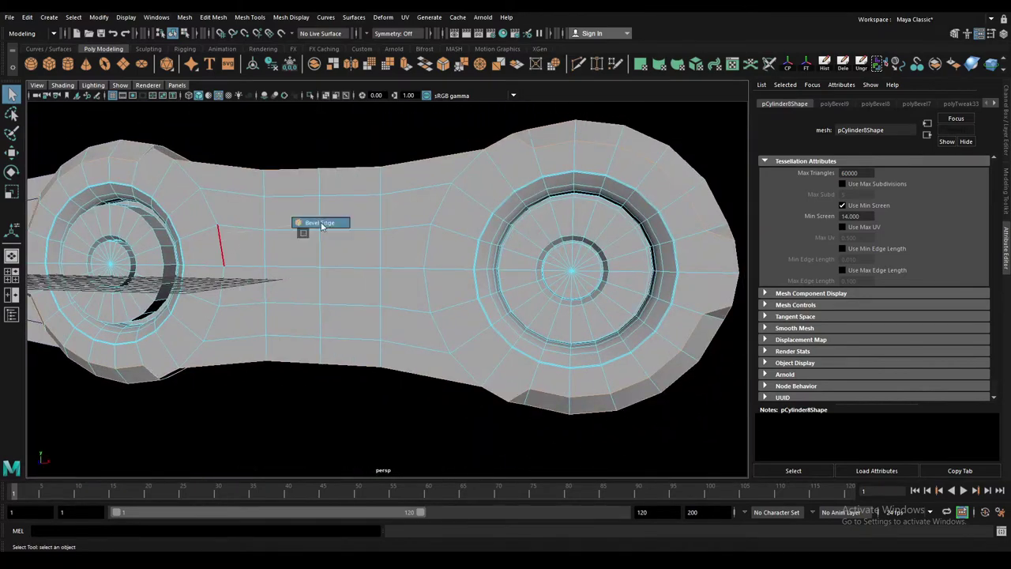
- Bevel the selected arm edges with Chamfer off and fraction lowered to 0.163
key("ctrl+b")
mouse_move(293, 221)
left_mouse_down("alt")
mouse_move(321, 255)
mouse_move(709, 206)
left_mouse_up("alt")
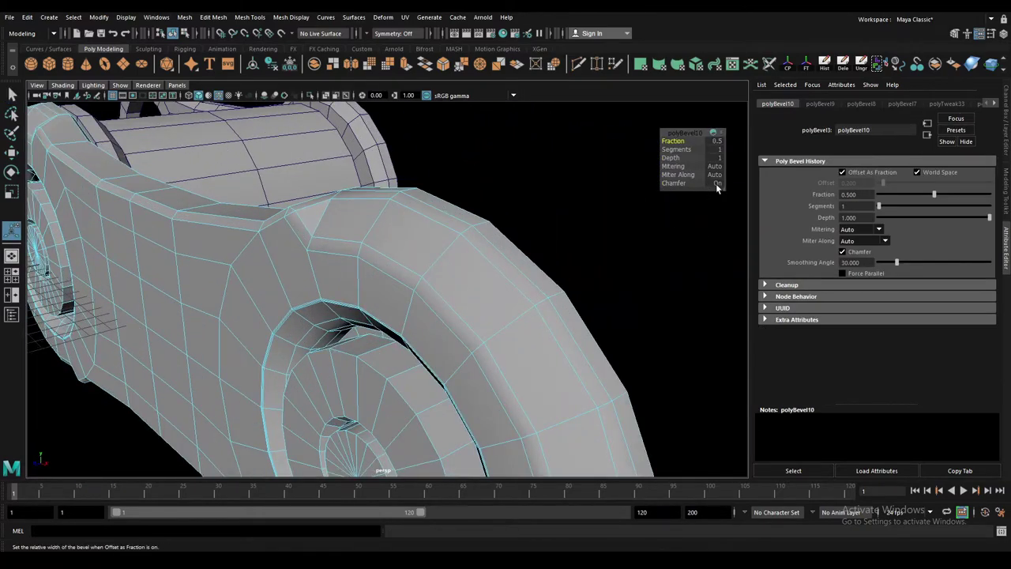
left_click(716, 184)
left_click_drag(935, 194, 894, 200)
key("ctrl+shift+x")
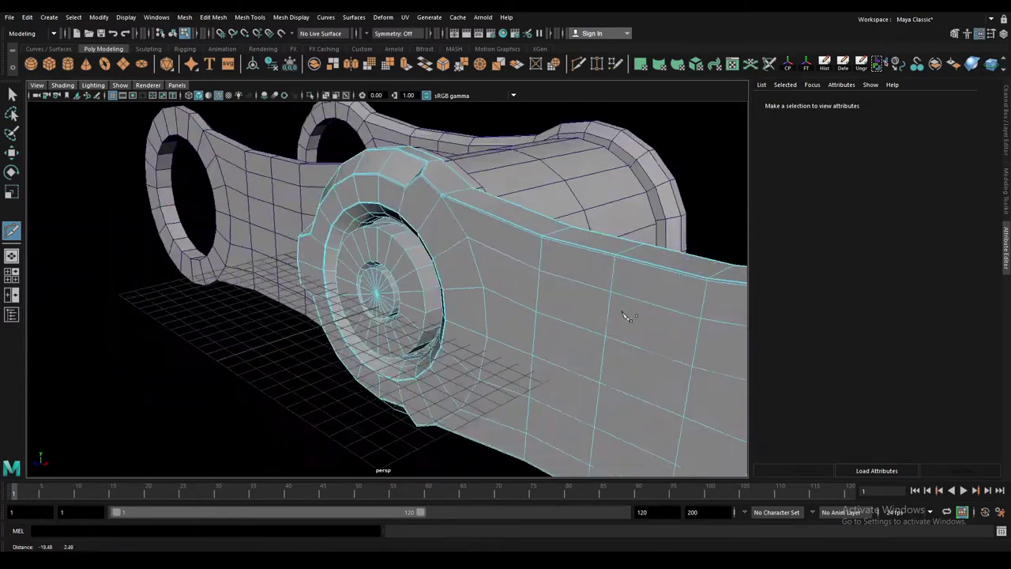
- Frame the link's rounded end around the wheel ring
left_click_drag(447, 265, 466, 286, "alt")
right_click_drag(466, 286, 387, 189, "alt")
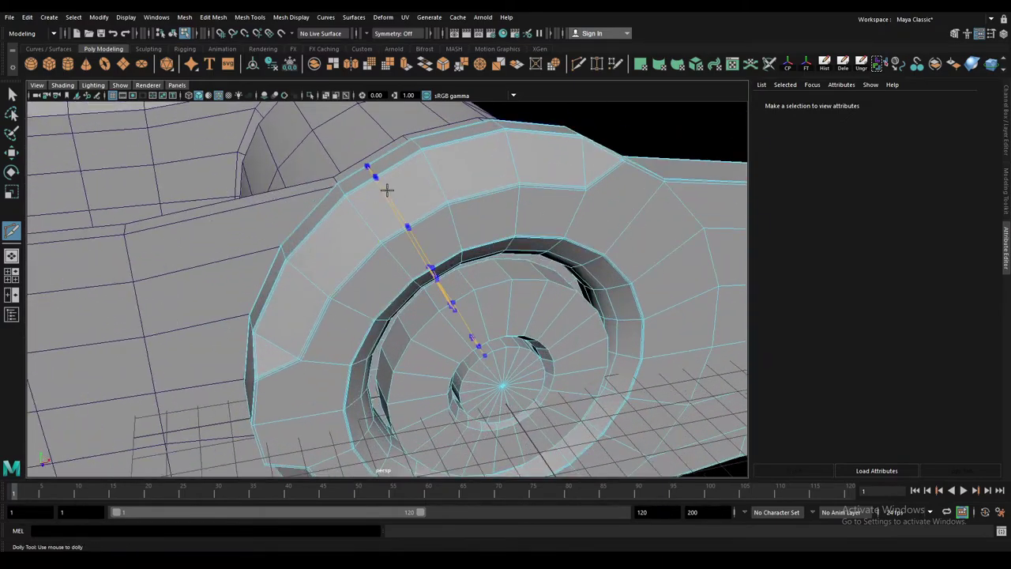
mouse_move(488, 401)
left_mouse_down("alt")
mouse_move(420, 262)
mouse_move(278, 326)
left_mouse_up("alt")
middle_click_drag(279, 327, 281, 310, "alt")
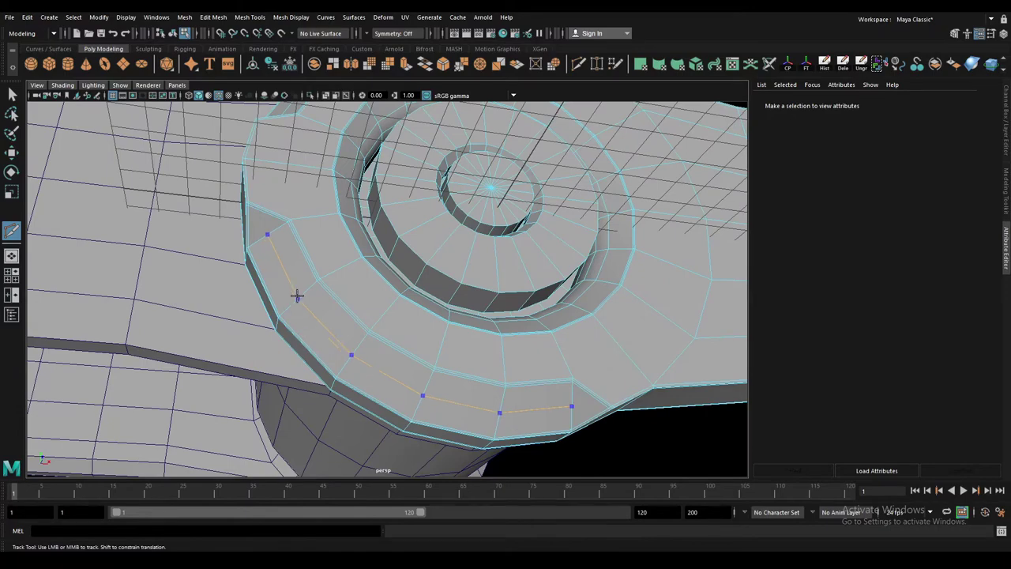
scroll(606, 265, "down", 5)
middle_click_drag(350, 250, 169, 169, "alt")
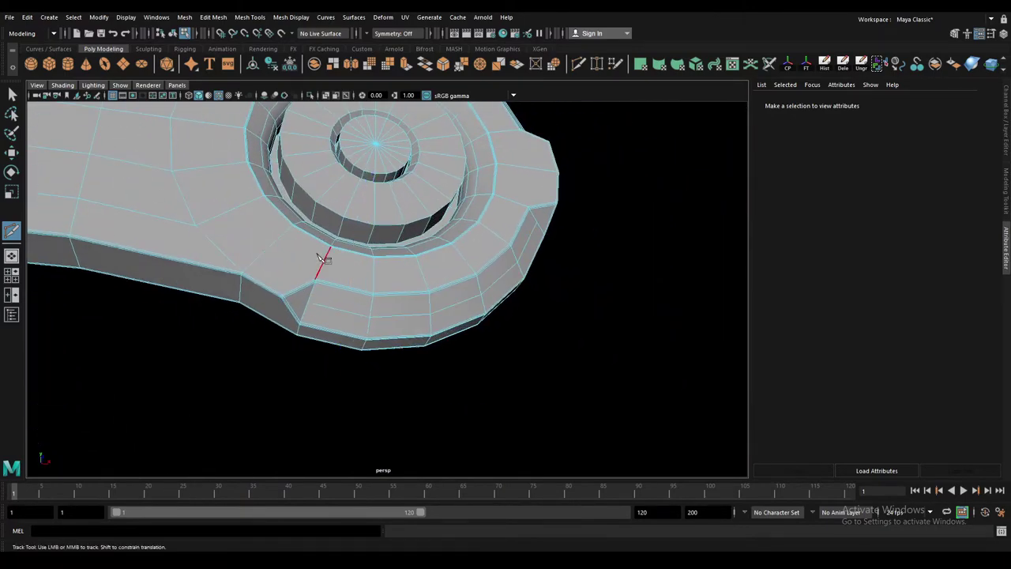
scroll(271, 271, "up", 4)
- Preview the link smoothed, with wireframe-on-shaded turned off
key("w")
key("F8")
key("3")
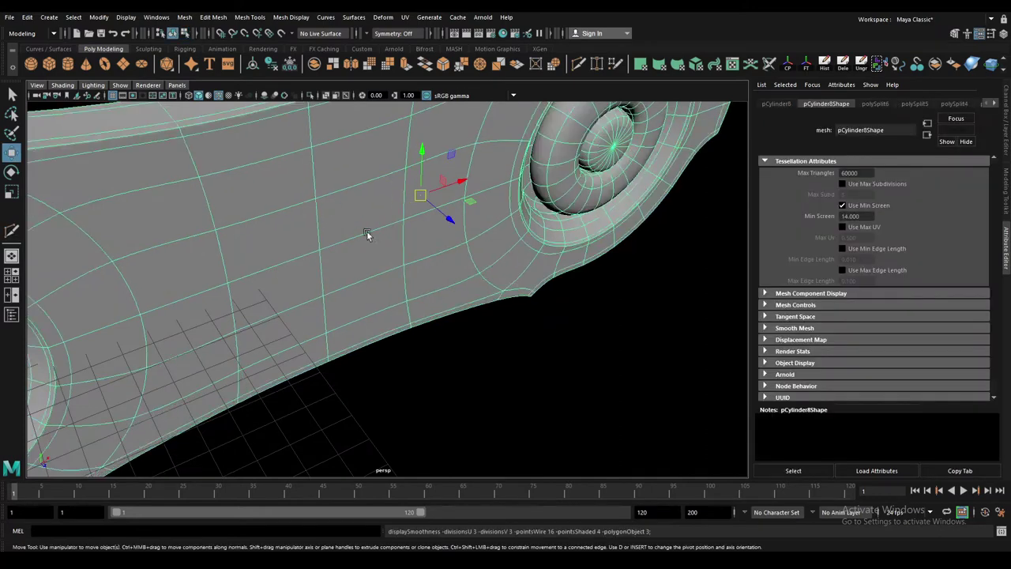
scroll(344, 237, "down", 5)
left_click(437, 340)
left_click_drag(436, 341, 267, 123, "alt")
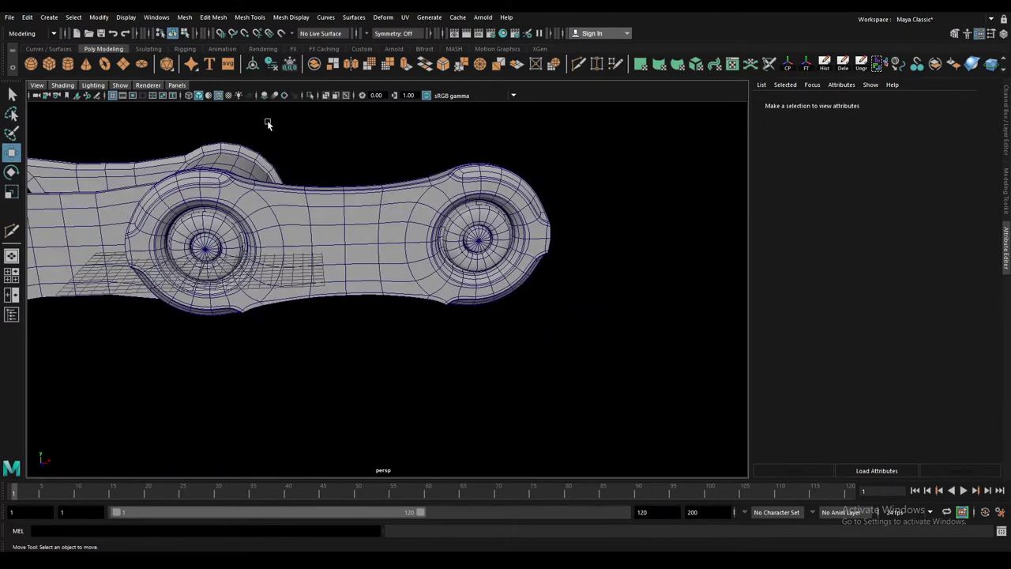
left_click(218, 95)
mouse_move(268, 260)
left_mouse_down("alt")
mouse_move(381, 306)
mouse_move(248, 251)
mouse_move(261, 295)
left_mouse_up("alt")
scroll(408, 233, "up", 3)
- Reselect the link mesh and zoom in on its left hole
key("q")
left_click(223, 235)
scroll(244, 253, "up", 5)
left_click_drag(328, 305, 308, 308, "alt")
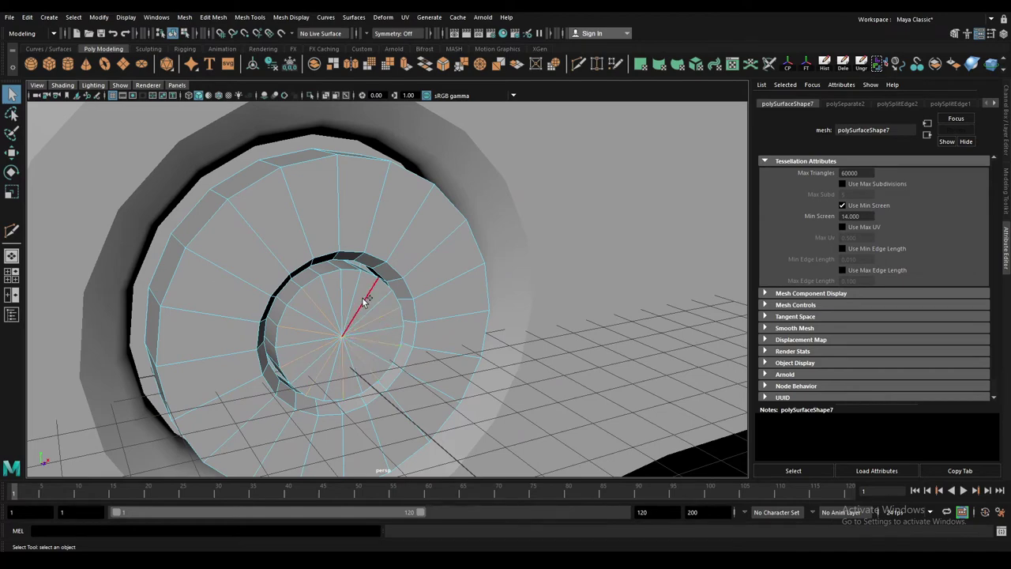
- Multi-Cut a new edge from the hole cap's centre vertex out to the inner ring
key("Return")
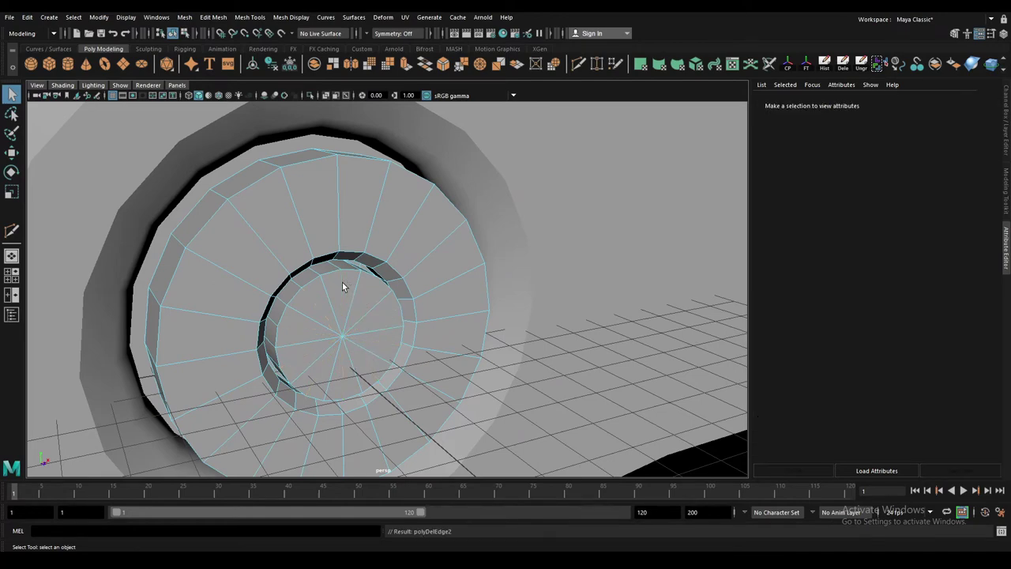
mouse_move(342, 282)
left_mouse_down("alt")
mouse_move(141, 276)
mouse_move(247, 265)
left_mouse_up("alt")
left_click(148, 255)
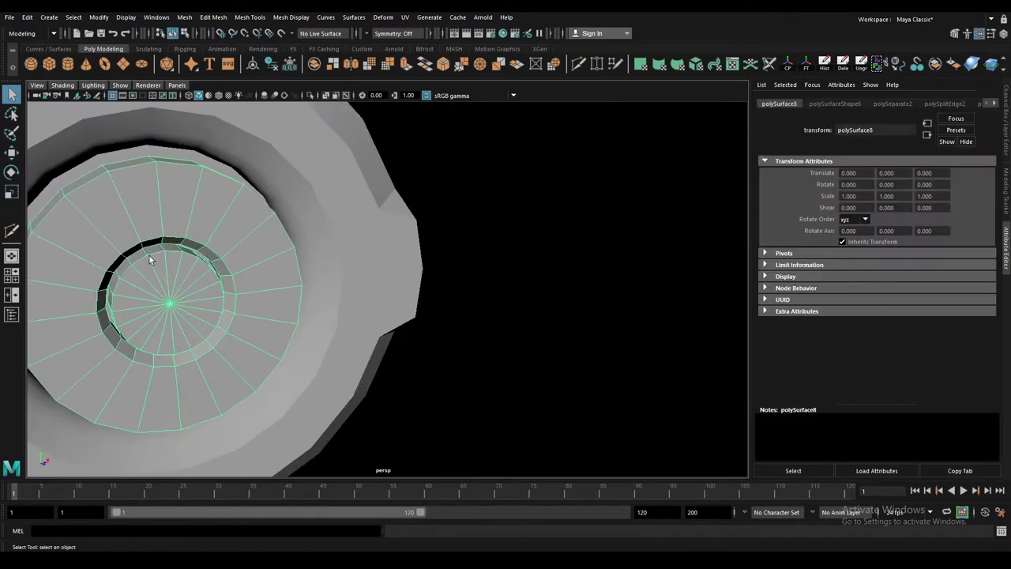
left_click(143, 329)
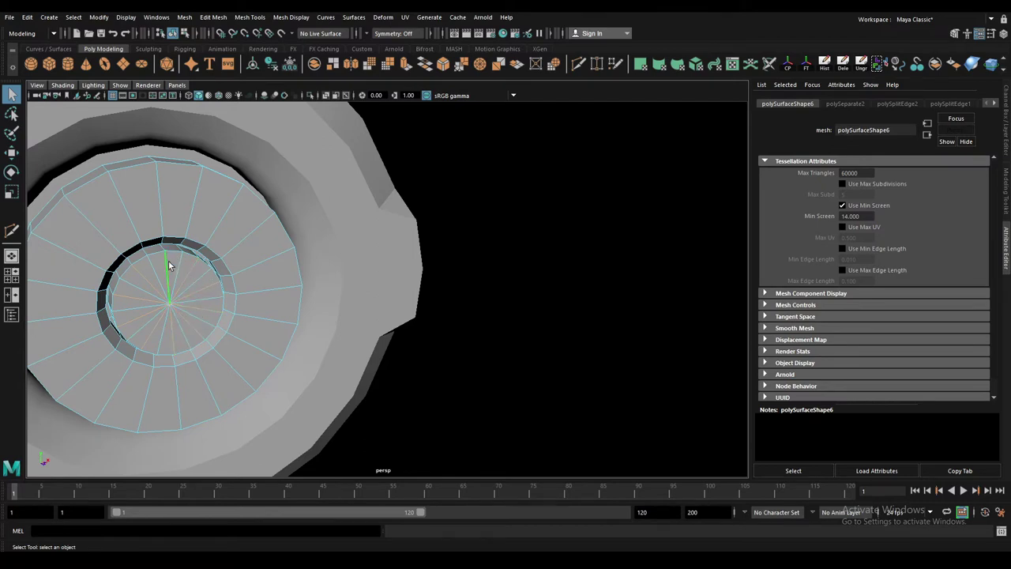
key("Return")
- Switch to edge selection and zoom in close on the ring's rim
scroll(198, 284, "down", 3)
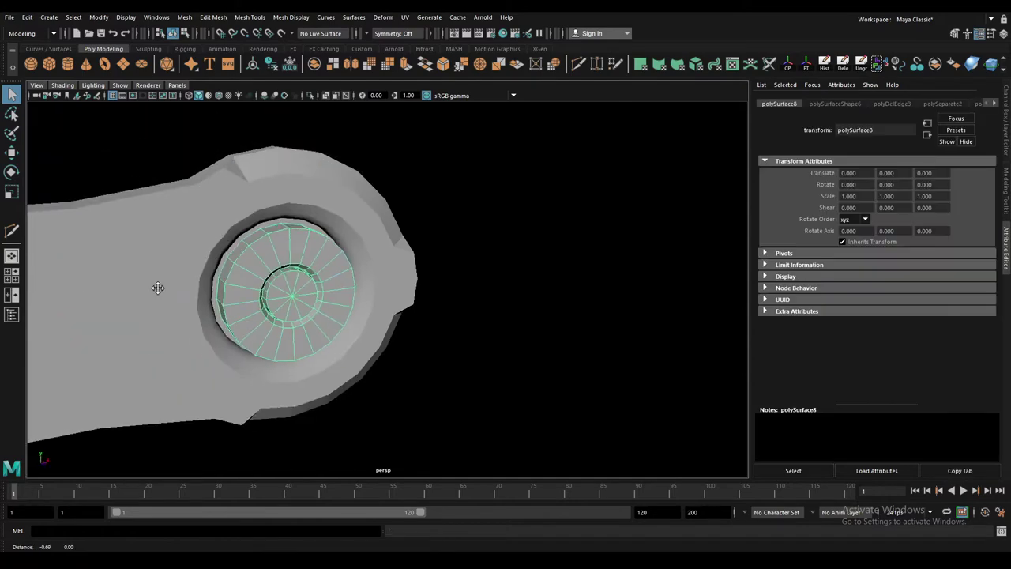
mouse_move(197, 284)
left_mouse_down("alt")
mouse_move(256, 353)
mouse_move(379, 332)
left_mouse_up("alt")
key("ctrl+a")
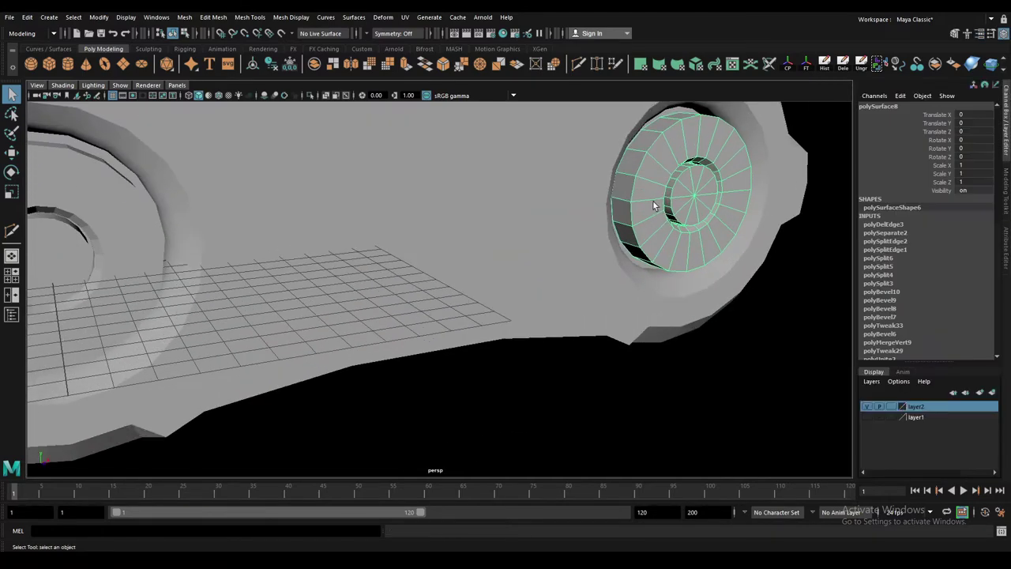
key("f")
scroll(482, 250, "up", 3)
scroll(482, 249, "down", 2)
key("F10")
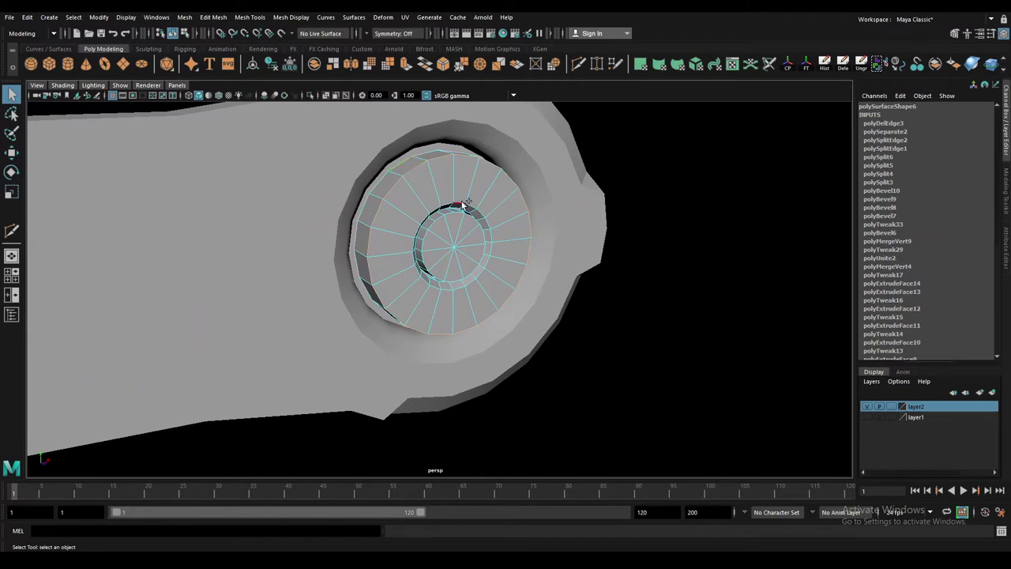
scroll(462, 193, "up", 2)
scroll(440, 162, "up", 3)
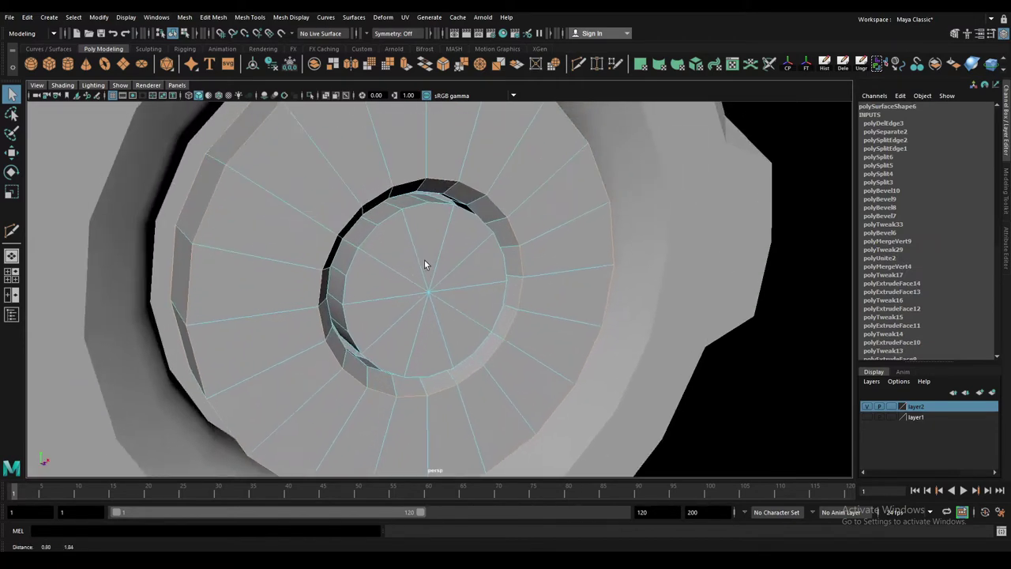
scroll(457, 188, "up", 1)
mouse_move(399, 193)
left_mouse_down("alt")
mouse_move(355, 177)
mouse_move(352, 233)
mouse_move(357, 216)
mouse_move(343, 215)
left_mouse_up("alt")
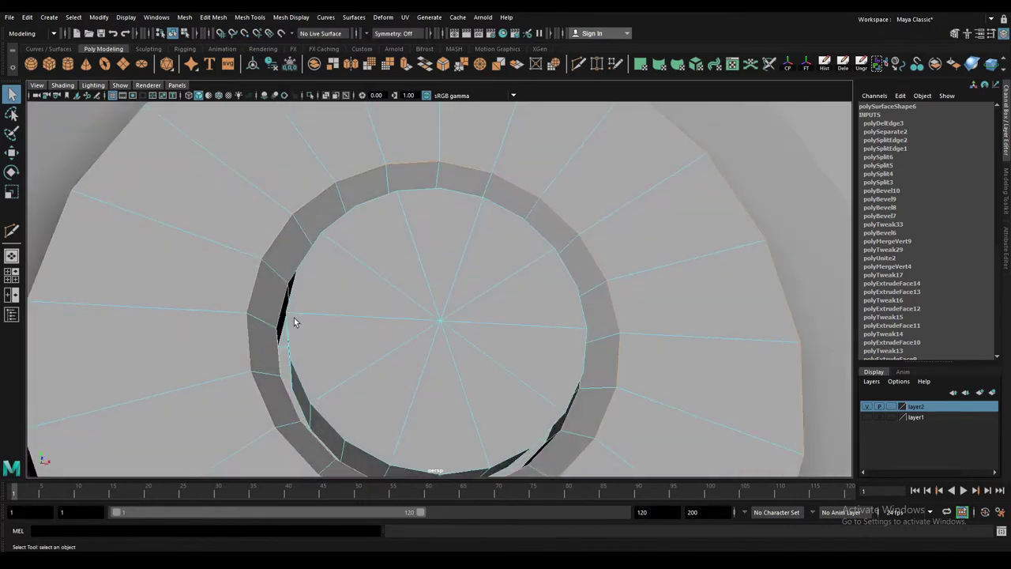
left_click_drag(285, 328, 304, 359, "alt")
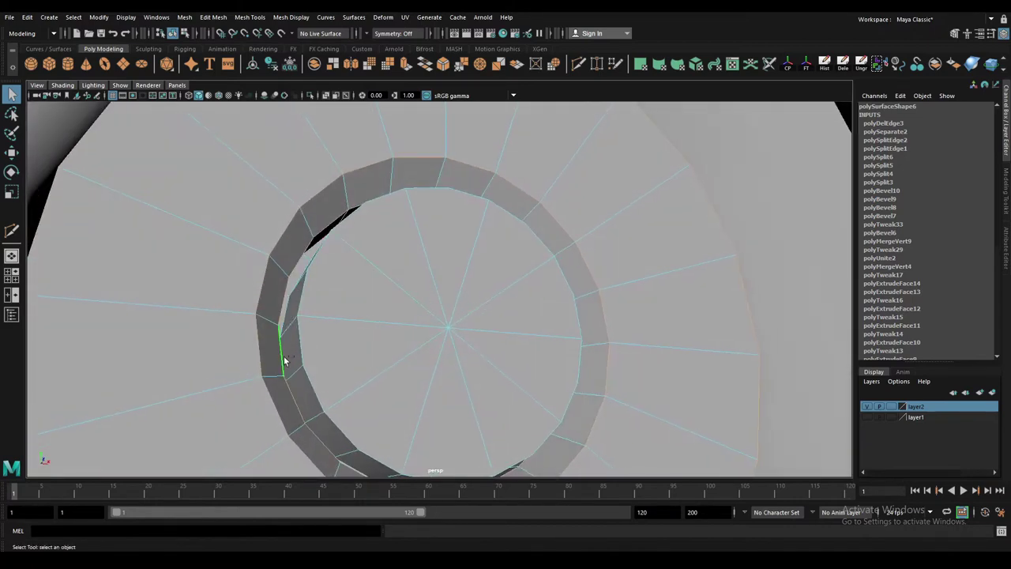
scroll(301, 333, "up", 5)
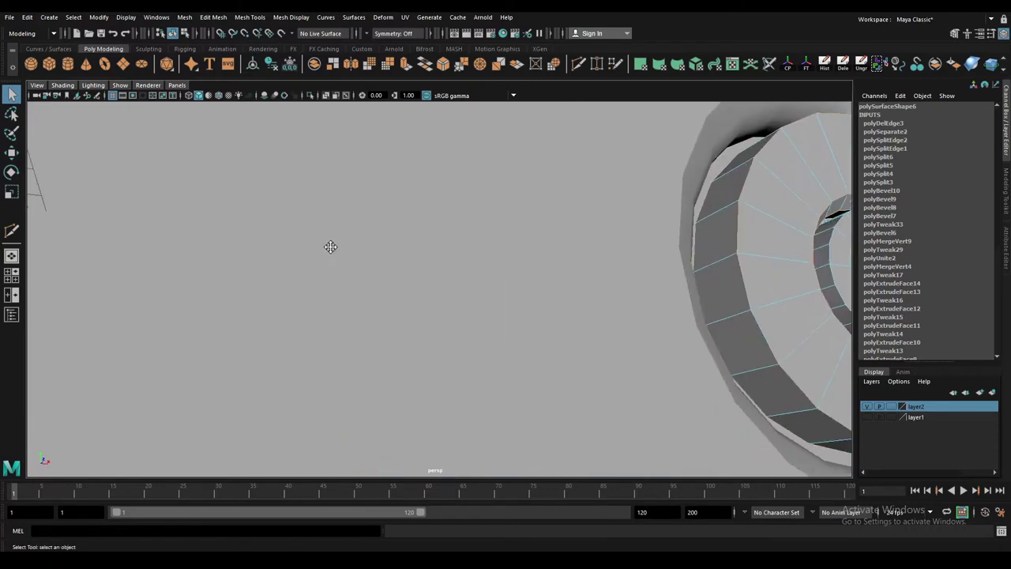
mouse_move(329, 246)
left_mouse_down("alt")
mouse_move(614, 294)
mouse_move(368, 271)
mouse_move(356, 229)
left_mouse_up("alt")
scroll(369, 270, "up", 3)
- Bevel the hole's inner ring edge, then select the whole link group
key("ctrl+b")
scroll(355, 229, "up", 2)
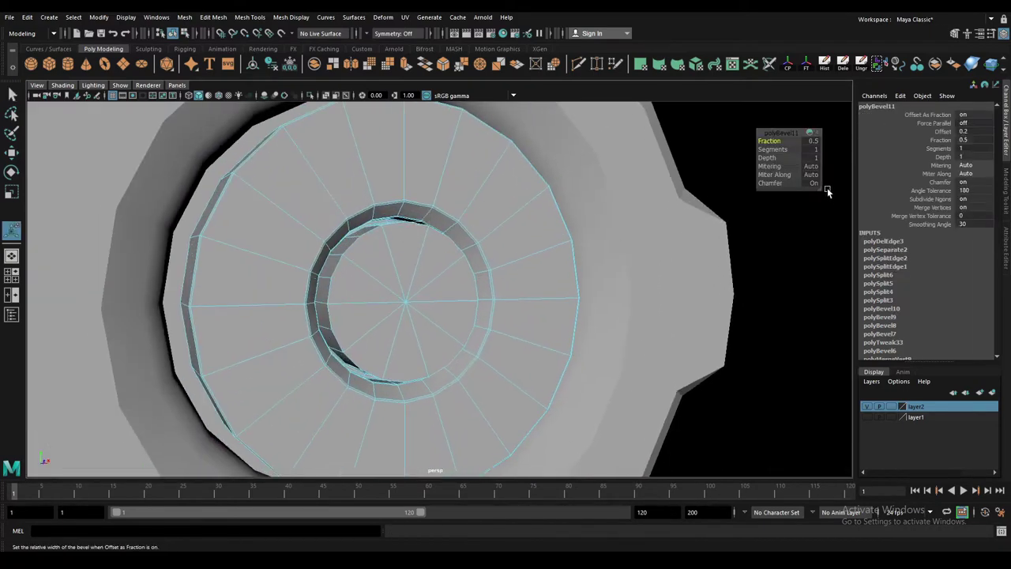
key("q")
scroll(368, 186, "down", 6)
mouse_move(368, 186)
left_mouse_down("alt")
mouse_move(489, 229)
mouse_move(687, 253)
left_mouse_up("alt")
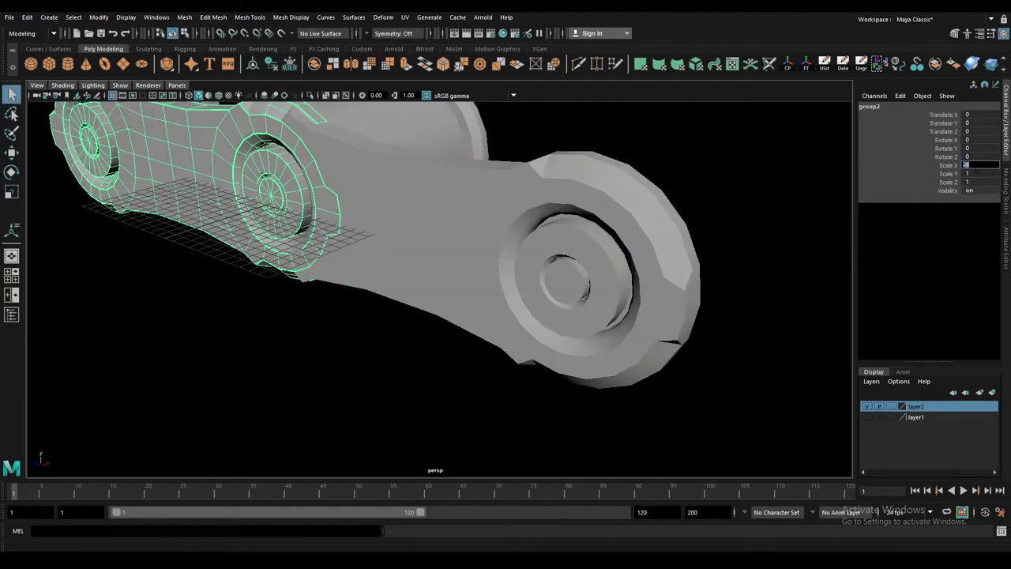
- Mirror the link group by setting Scale Z to -1
key("ctrl+z")
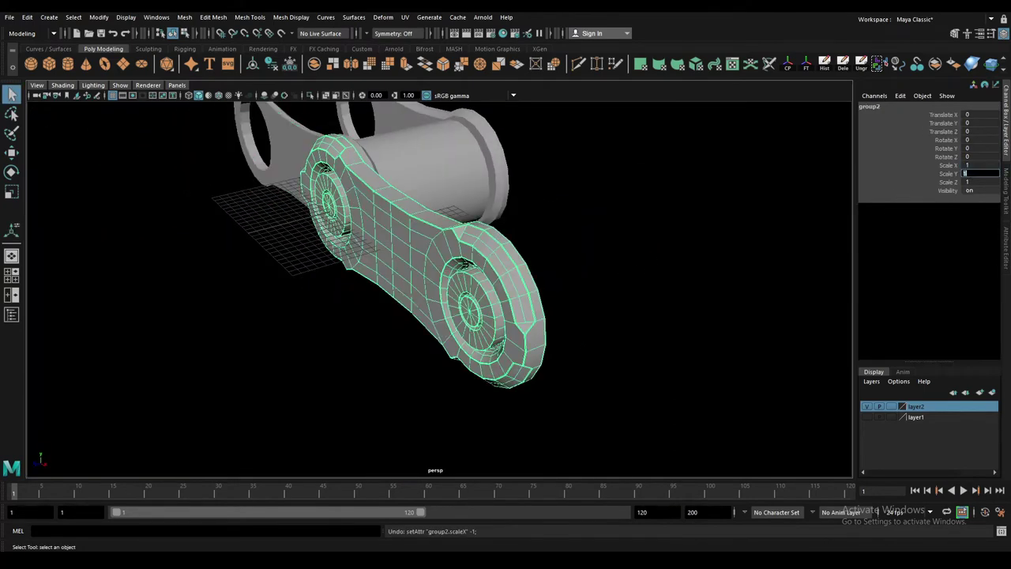
type("1")
key("Return")
key("ctrl+z")
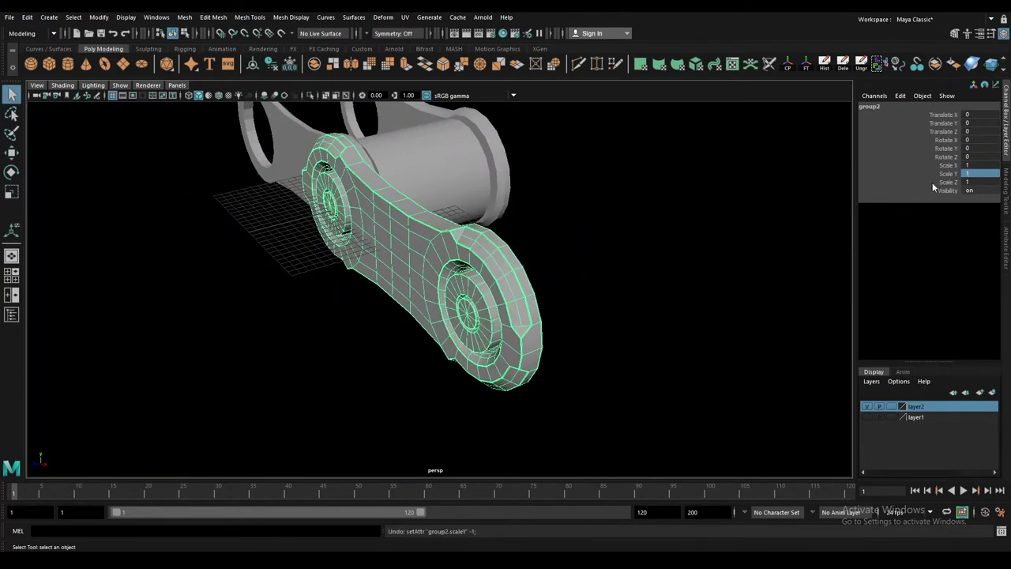
type("1")
key("Return")
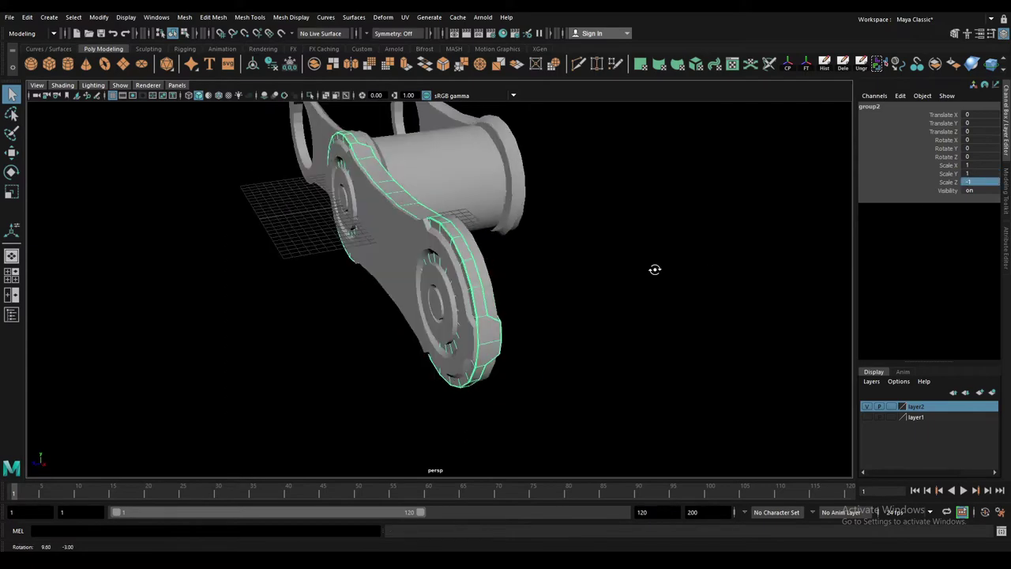
- Move the mirrored group along Z to the far end, around Translate Z -23.404
left_click_drag(654, 269, 419, 261, "alt")
key("w")
mouse_move(385, 189)
left_mouse_down()
mouse_move(533, 239)
mouse_move(279, 287)
mouse_move(358, 314)
mouse_move(589, 275)
mouse_move(481, 289)
left_mouse_up()
key("f")
left_click(279, 286)
scroll(279, 286, "up", 3)
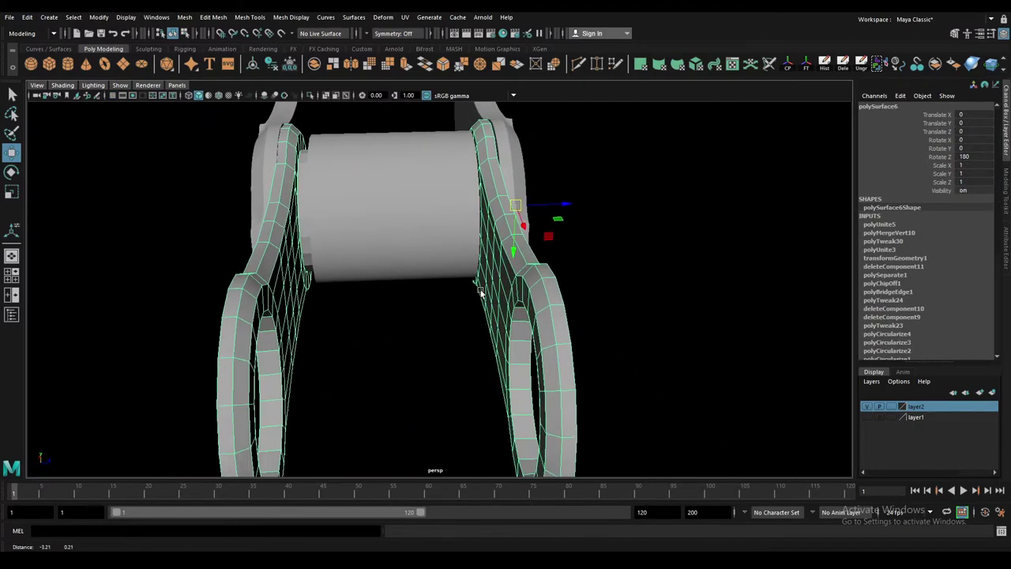
- Bevel the link arm edges with Chamfer off and Fraction 0.115
scroll(529, 294, "up", 2)
left_click(597, 281)
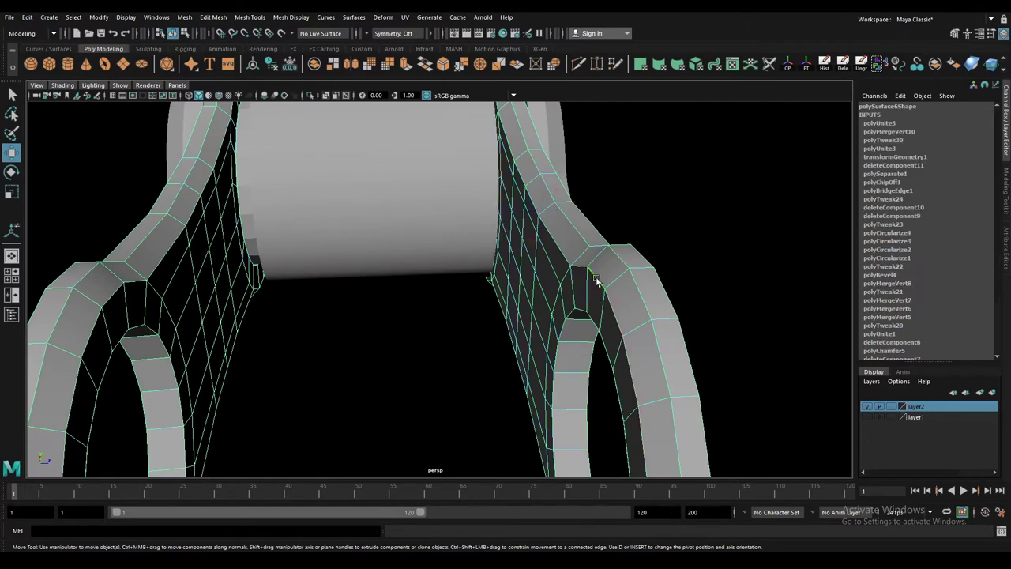
mouse_move(636, 271)
left_mouse_down("alt")
mouse_move(530, 316)
mouse_move(329, 254)
mouse_move(350, 226)
mouse_move(390, 282)
mouse_move(423, 225)
mouse_move(483, 256)
left_mouse_up("alt")
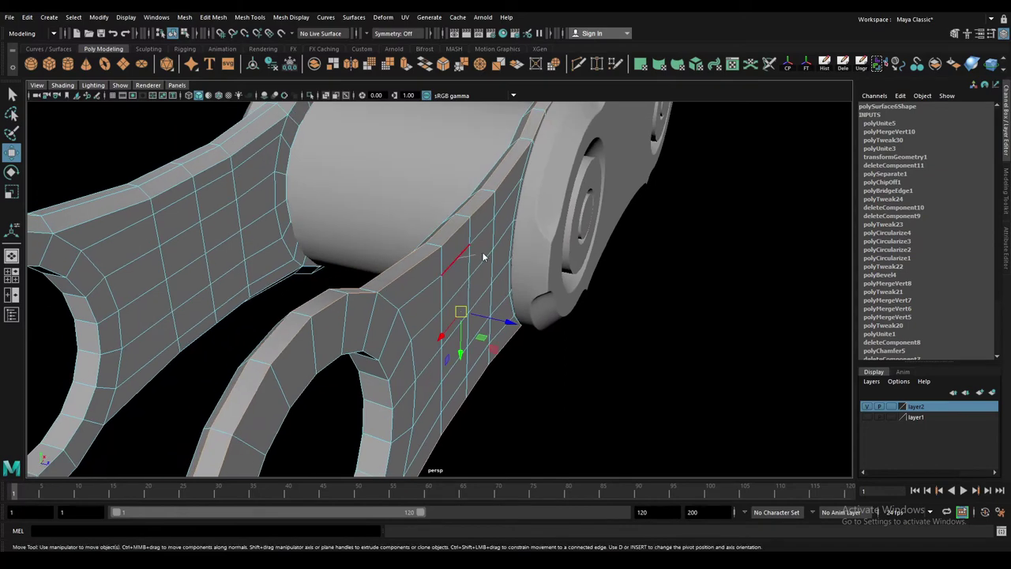
key("ctrl+b")
left_click(812, 184)
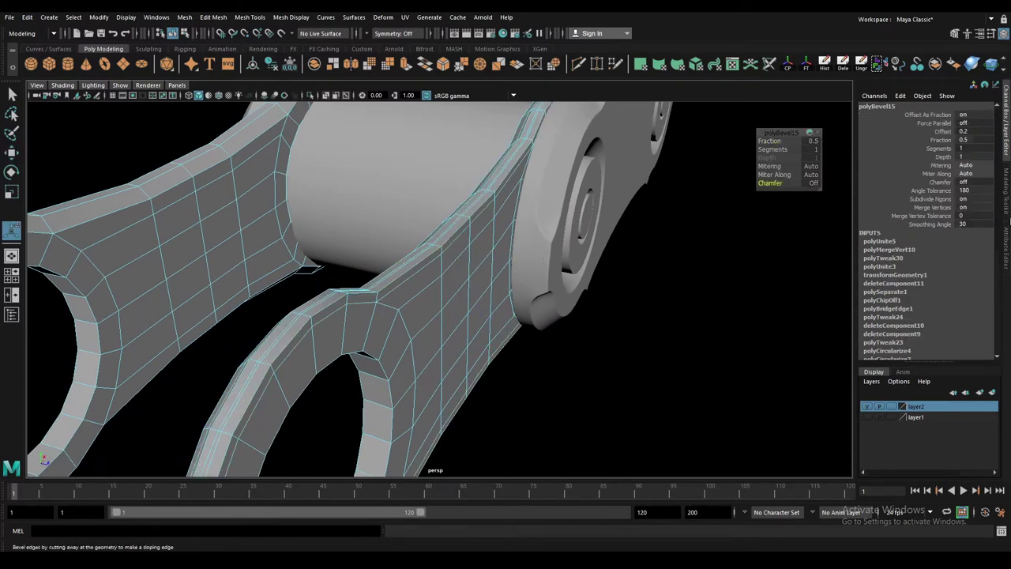
key("ctrl+a")
left_click(893, 196)
mouse_move(473, 276)
left_mouse_down("alt")
mouse_move(343, 260)
mouse_move(395, 316)
mouse_move(621, 241)
mouse_move(244, 289)
mouse_move(343, 257)
left_mouse_up("alt")
left_click(343, 257)
mouse_move(223, 174)
left_mouse_down("alt")
mouse_move(191, 292)
mouse_move(240, 288)
mouse_move(194, 255)
mouse_move(203, 313)
mouse_move(192, 297)
mouse_move(244, 221)
mouse_move(209, 220)
mouse_move(167, 191)
left_mouse_up("alt")
- Bevel the remaining side-plate edges with Chamfer turned off
key("4")
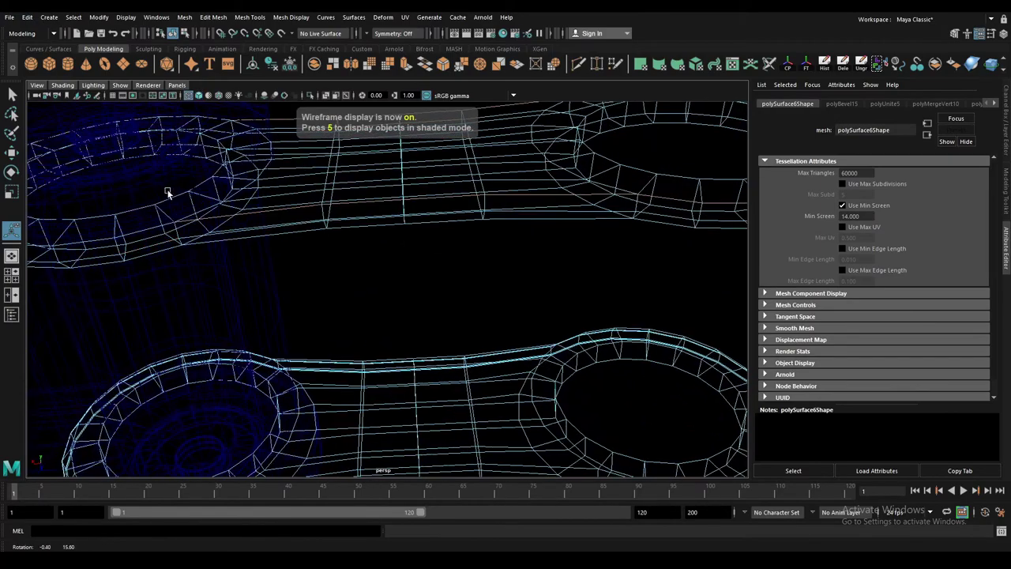
mouse_move(158, 228)
left_mouse_down("alt")
mouse_move(221, 229)
mouse_move(326, 313)
left_mouse_up("alt")
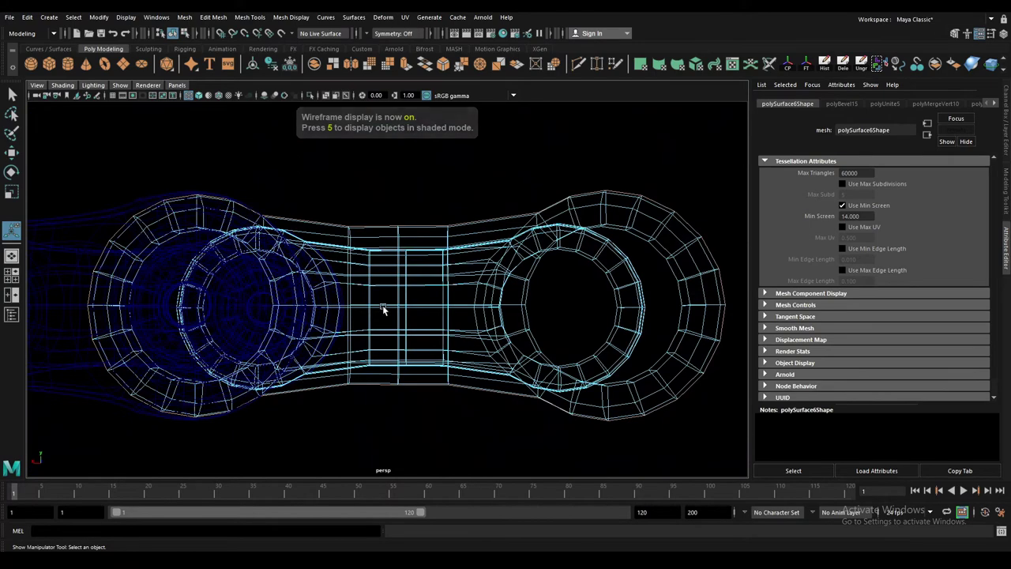
key("5")
left_click_drag(306, 405, 442, 261, "alt")
key("ctrl+b")
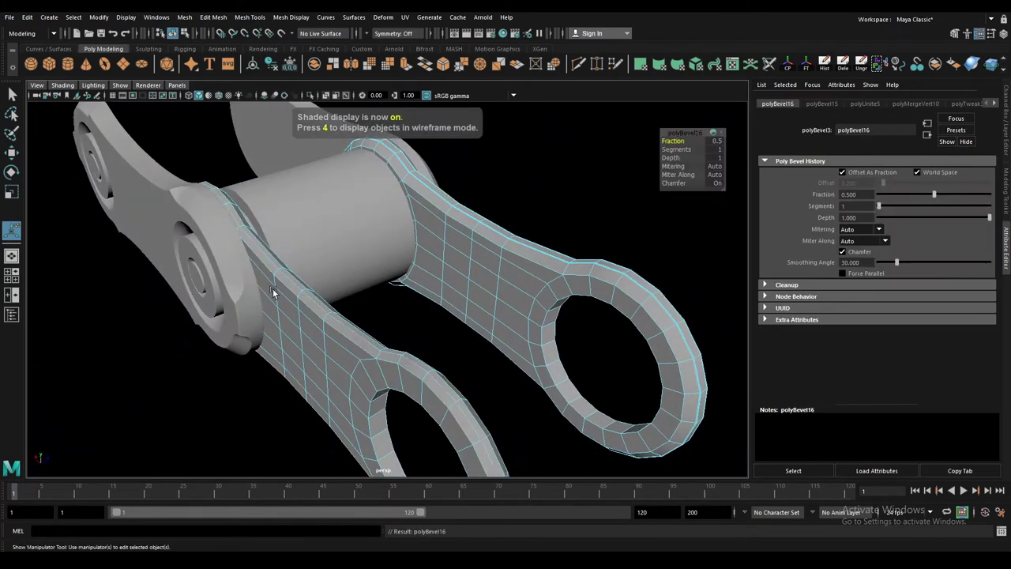
left_click(716, 184)
mouse_move(552, 260)
left_mouse_down("alt")
mouse_move(448, 313)
mouse_move(489, 304)
left_mouse_up("alt")
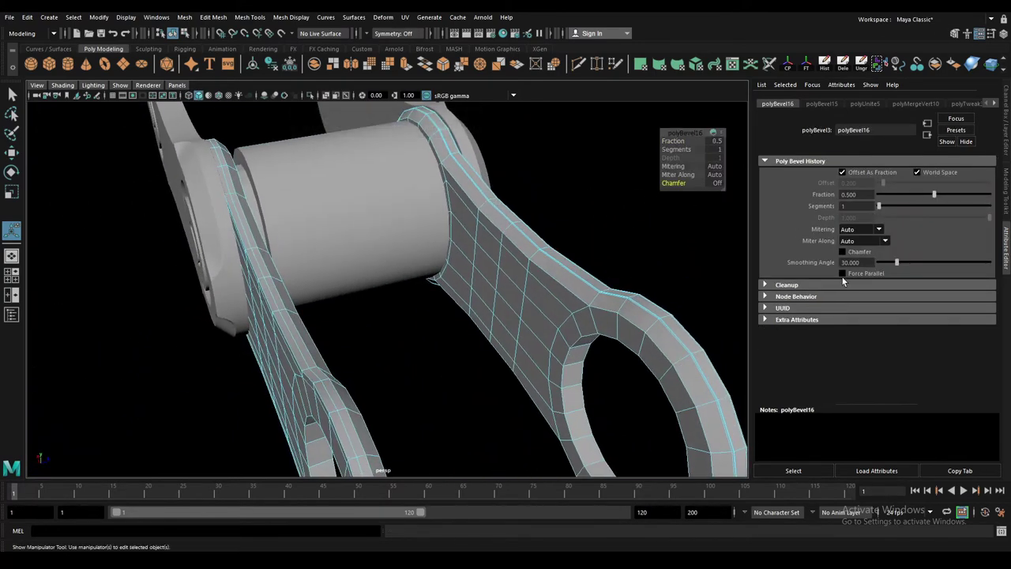
- Select the arm edges and bevel them again with Fraction 0.111
mouse_move(379, 264)
left_mouse_down("alt")
mouse_move(236, 282)
mouse_move(658, 202)
left_mouse_up("alt")
left_click(243, 284)
key("ctrl+b")
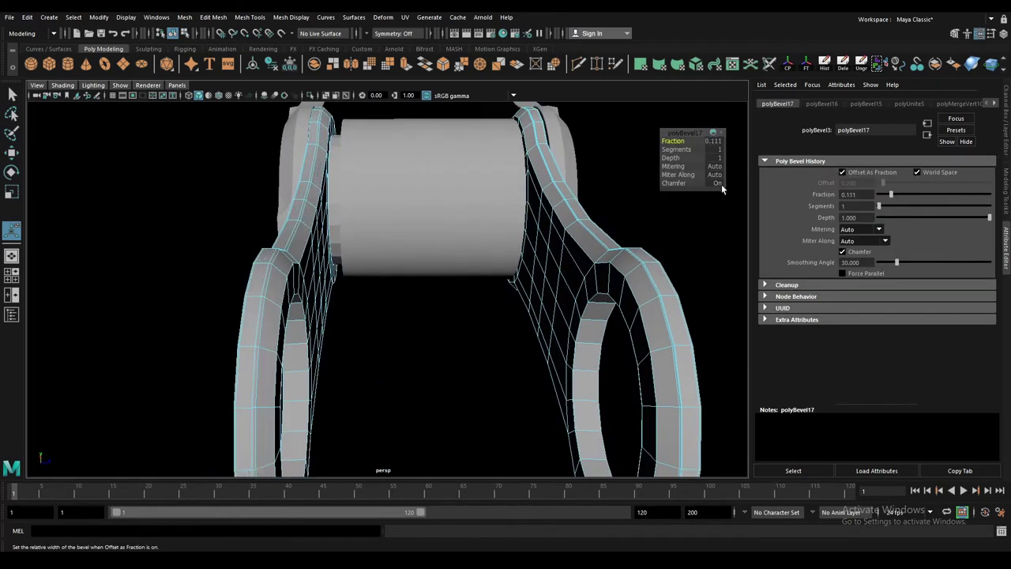
left_click_drag(272, 249, 659, 238, "alt")
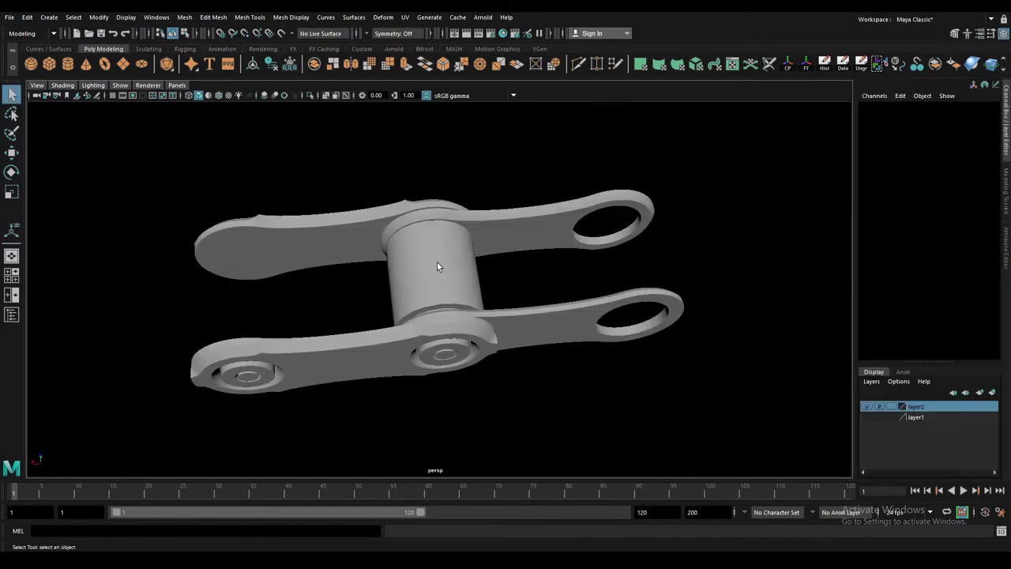
- In wireframe, select the roller cylinder's middle ring of vertices for moving
left_click_drag(447, 328, 395, 334, "alt")
key("f")
left_click_drag(450, 316, 490, 301, "alt")
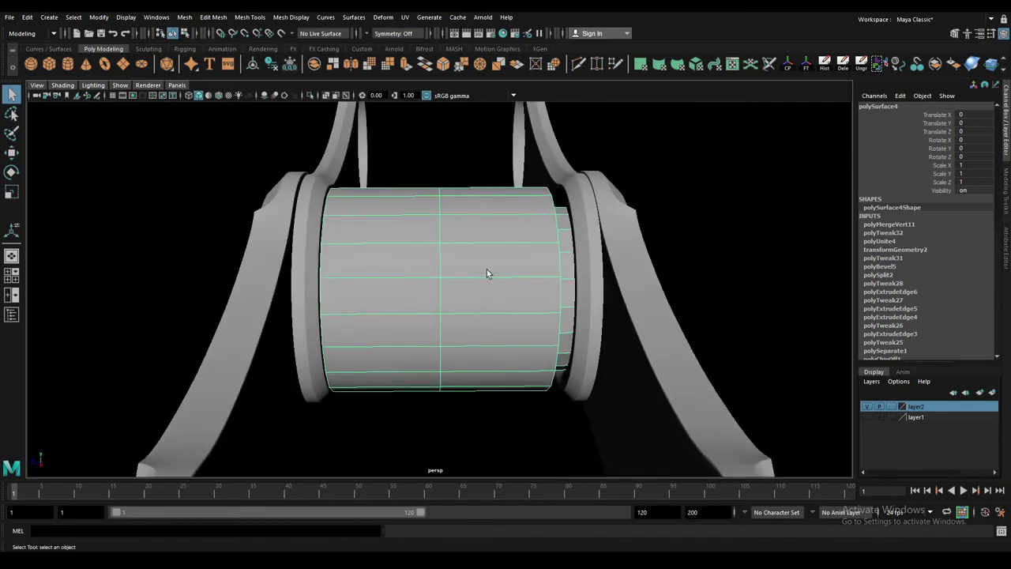
key("4")
key("F9")
mouse_move(613, 218)
left_mouse_down("alt")
mouse_move(491, 239)
mouse_move(432, 181)
left_mouse_up("alt")
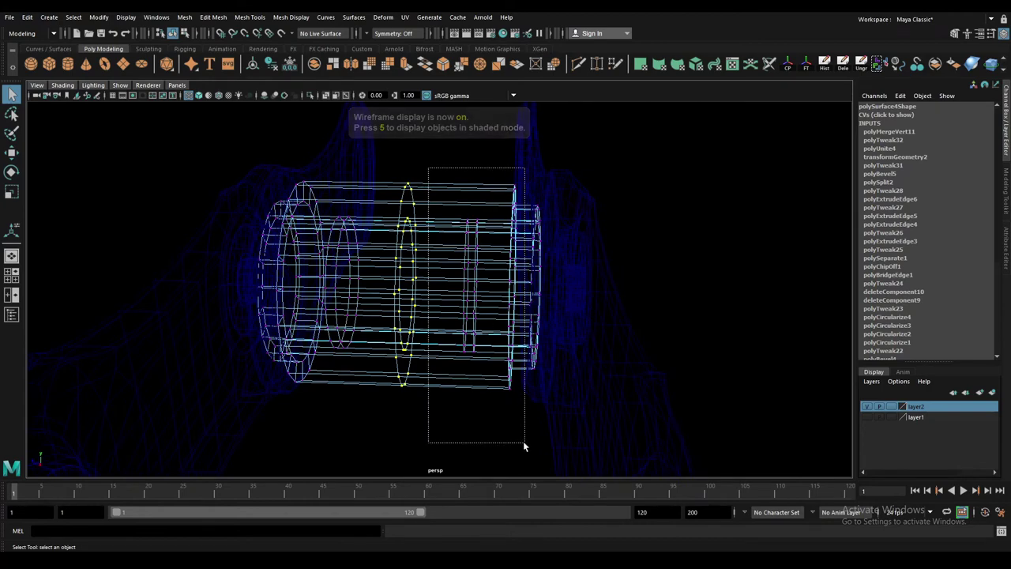
left_click_drag(488, 334, 507, 465)
key("5")
scroll(508, 261, "up", 3)
key("w")
left_click_drag(508, 265, 426, 287, "alt")
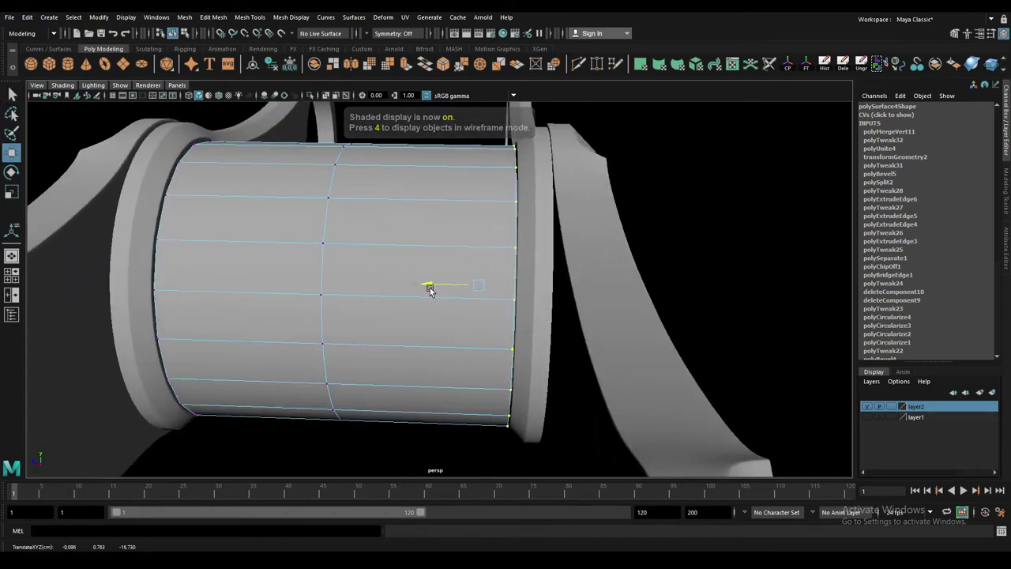
- Slide the whole cylinder along X into the left link and scale it to 0.993
key("F8")
key("q")
key("ctrl+a")
scroll(424, 229, "down", 5)
mouse_move(424, 229)
left_mouse_down("alt")
mouse_move(428, 282)
mouse_move(376, 303)
left_mouse_up("alt")
key("w")
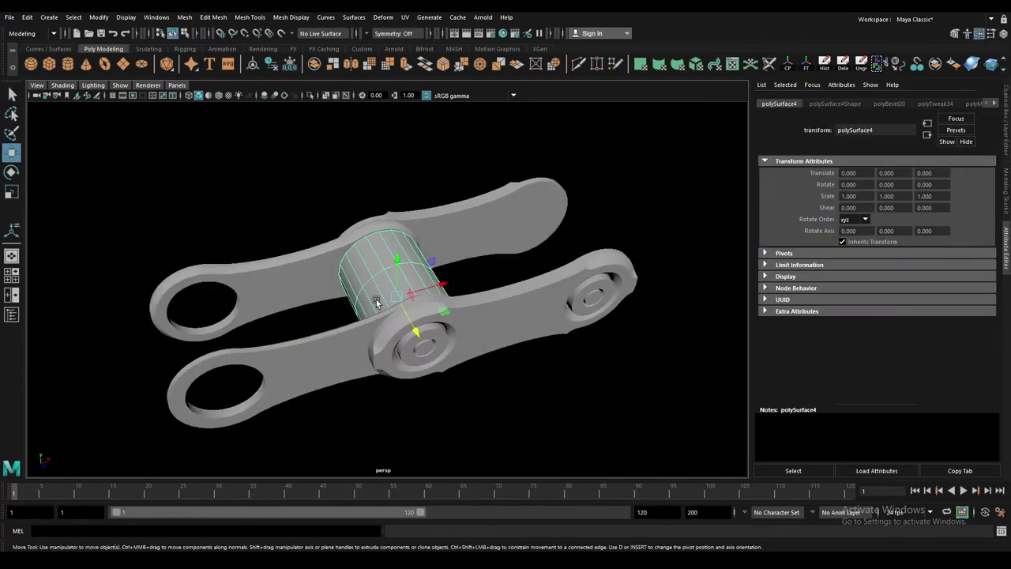
mouse_move(450, 286)
left_mouse_down()
mouse_move(266, 335)
mouse_move(305, 266)
mouse_move(386, 286)
mouse_move(534, 284)
mouse_move(418, 264)
mouse_move(441, 275)
mouse_move(398, 289)
mouse_move(442, 295)
mouse_move(443, 309)
mouse_move(411, 289)
mouse_move(390, 289)
mouse_move(419, 293)
mouse_move(384, 289)
mouse_move(369, 303)
mouse_move(387, 289)
mouse_move(424, 287)
mouse_move(500, 300)
mouse_move(373, 323)
left_mouse_up()
key("f")
key("e")
key("r")
key("w")
- Select the roller mesh and inspect its end ring up close in shaded view
key("4")
scroll(576, 242, "down", 5)
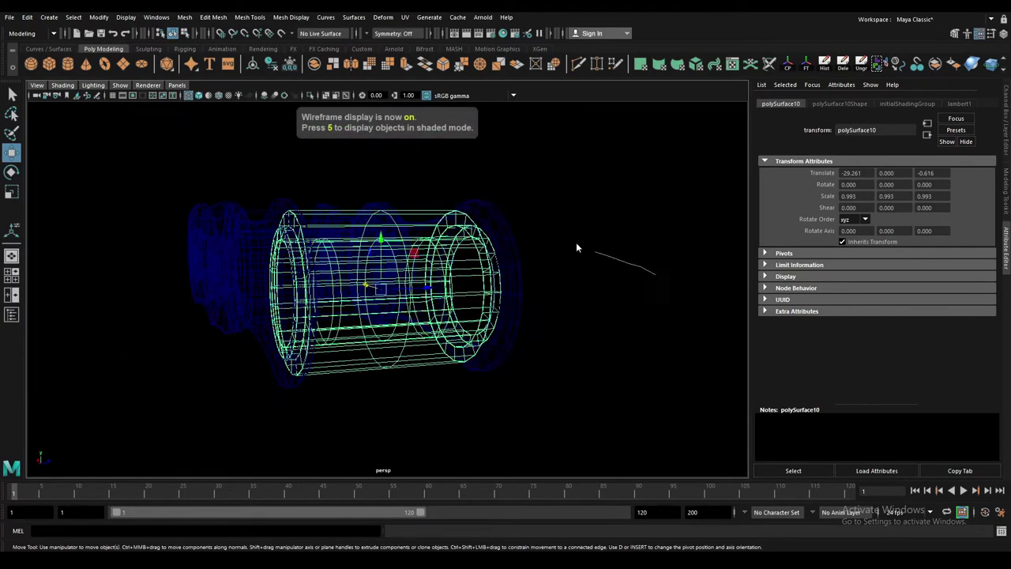
left_click(553, 300)
left_click_drag(553, 301, 184, 207, "alt")
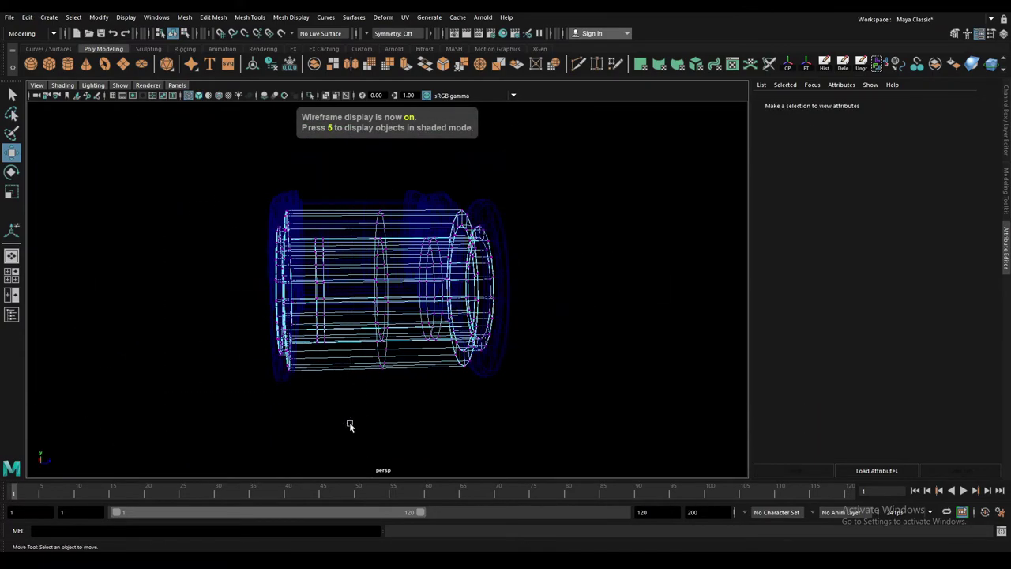
left_click(361, 316)
key("5")
mouse_move(361, 316)
left_mouse_down("alt")
mouse_move(293, 289)
mouse_move(464, 320)
mouse_move(332, 292)
mouse_move(468, 293)
left_mouse_up("alt")
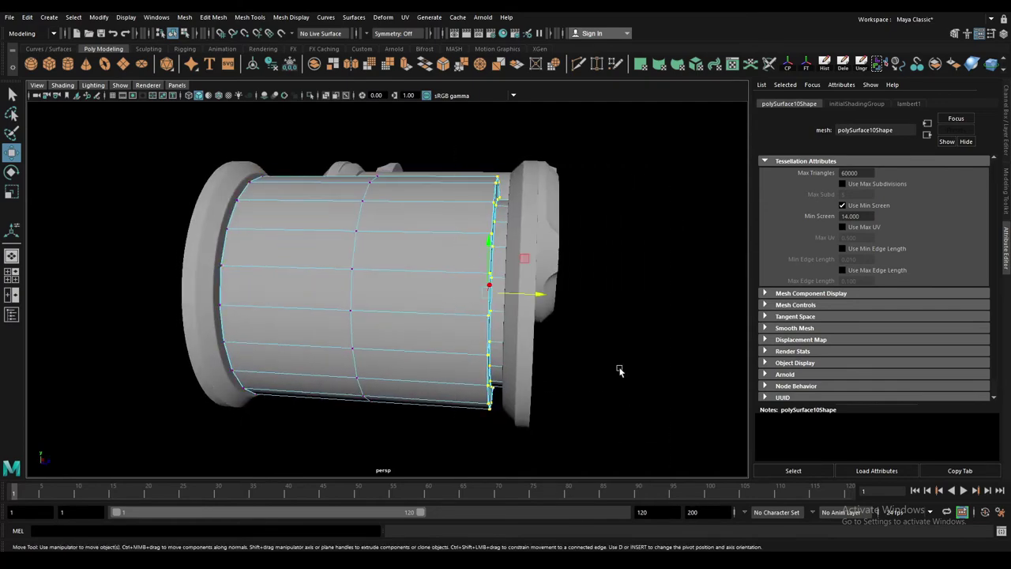
mouse_move(619, 371)
left_mouse_down("alt")
mouse_move(535, 309)
mouse_move(553, 284)
left_mouse_up("alt")
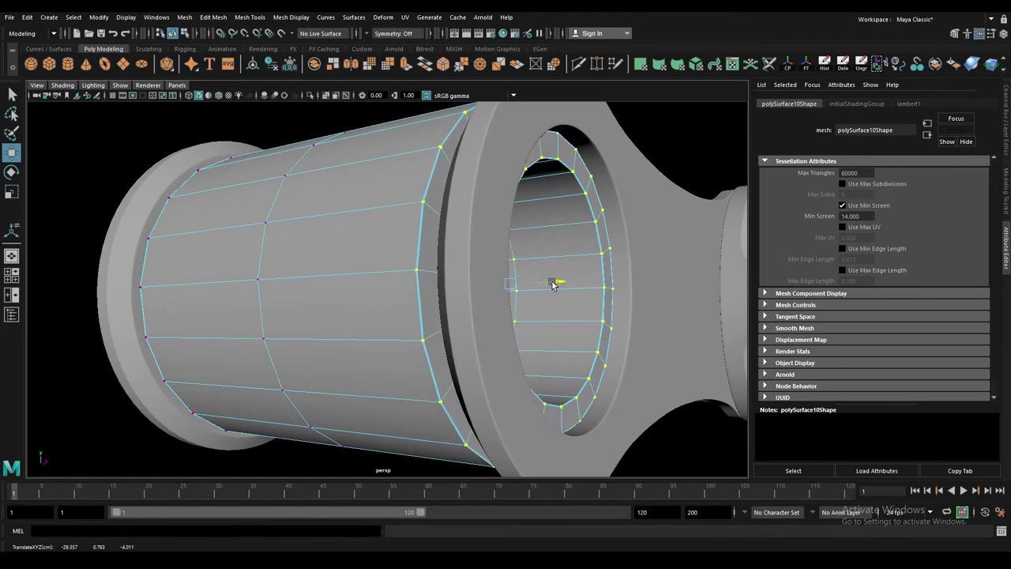
key("F8")
mouse_move(386, 242)
left_mouse_down("alt")
mouse_move(469, 323)
mouse_move(453, 322)
left_mouse_up("alt")
- Box-select the roller's middle edge loop and scale it, then restore shaded display and deselect
key("4")
key("F10")
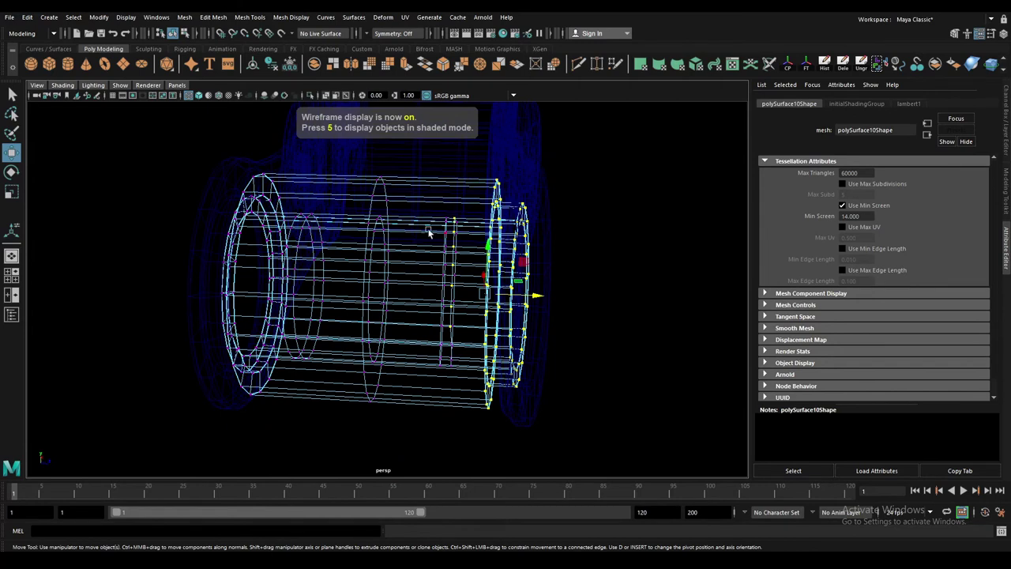
left_click_drag(448, 211, 467, 374)
key("r")
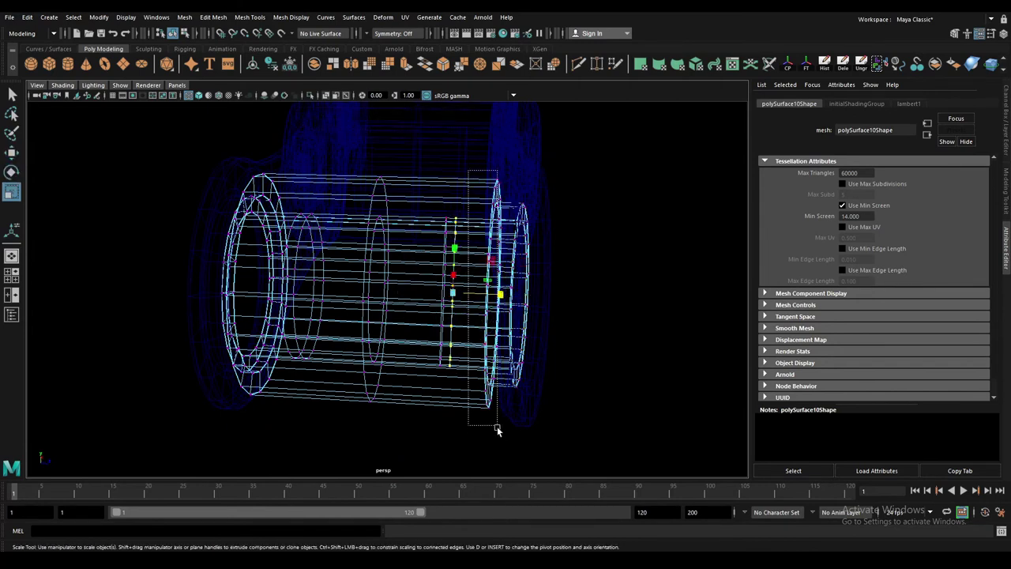
key("5")
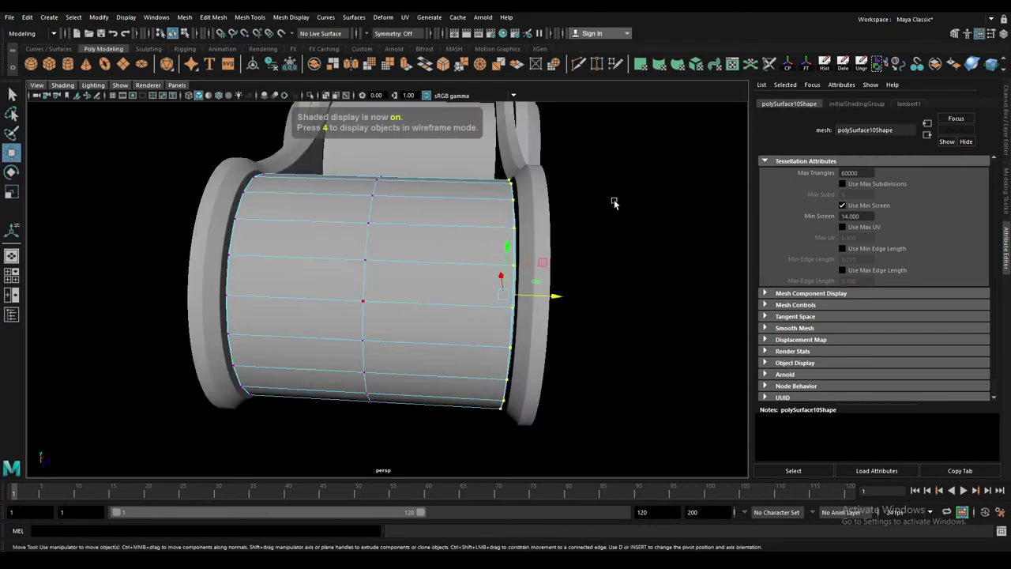
left_click(648, 241)
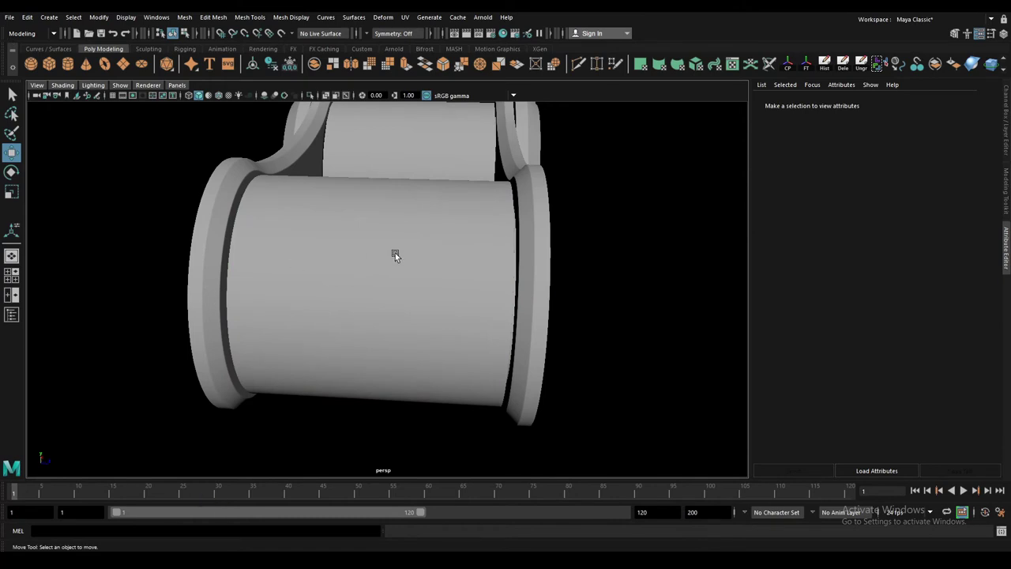
- Bevel the roller cylinder's edges at Fraction 0.5
left_click(372, 212)
key("ctrl+b")
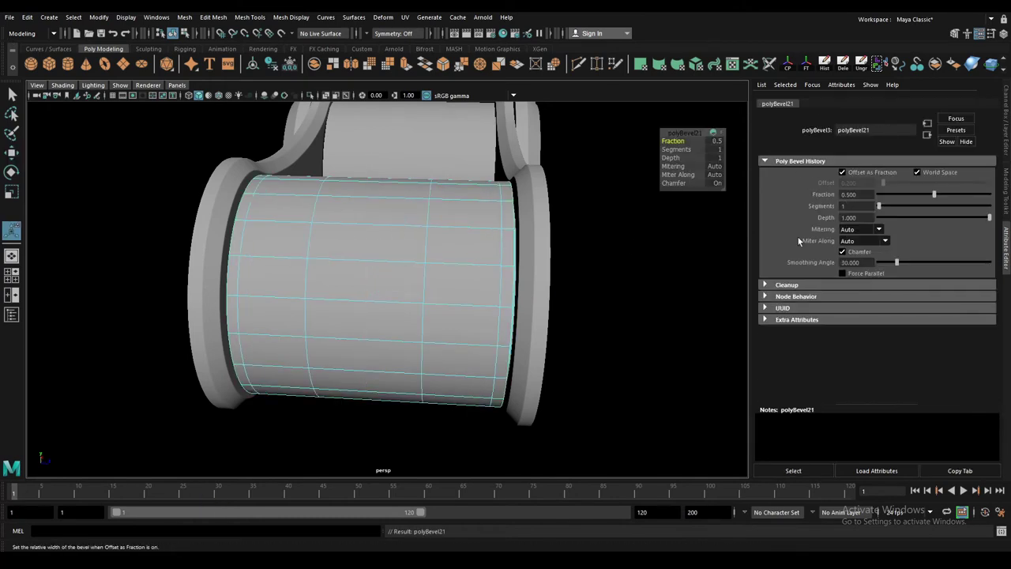
left_click(666, 202)
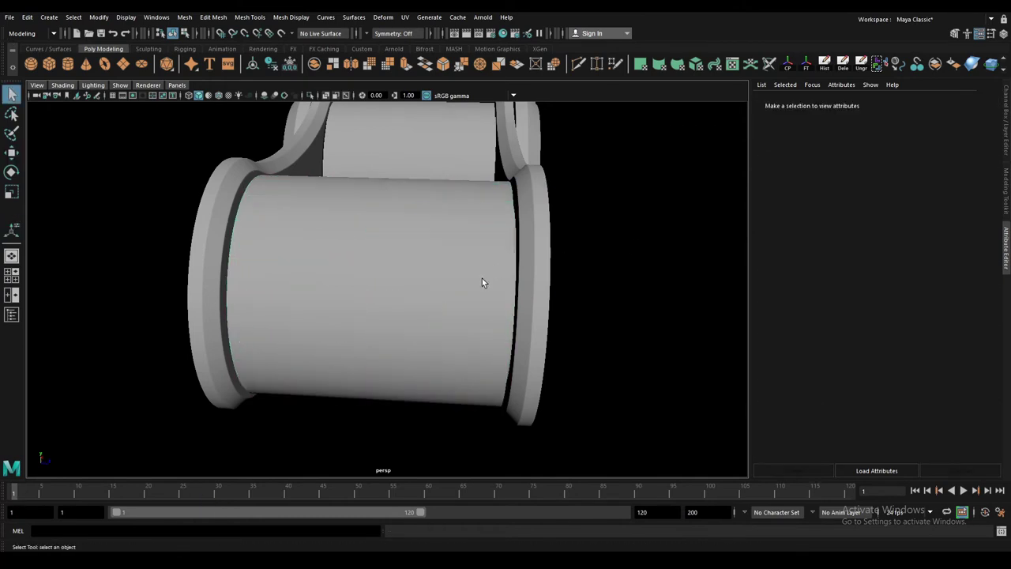
- Select the link plates and both rollers for grouping
mouse_move(482, 278)
left_mouse_down("alt")
mouse_move(394, 265)
mouse_move(483, 302)
mouse_move(493, 319)
mouse_move(514, 282)
left_mouse_up("alt")
left_click(482, 302)
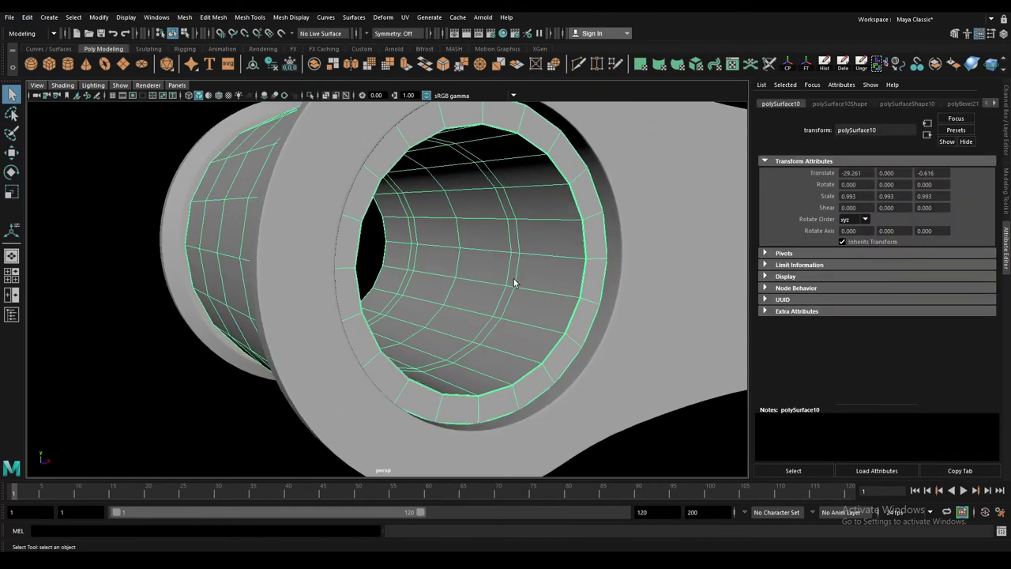
right_click_drag(514, 282, 302, 283, "alt")
left_click(255, 270)
mouse_move(255, 270)
left_mouse_down("alt")
mouse_move(555, 286)
mouse_move(451, 315)
mouse_move(557, 285)
left_mouse_up("alt")
left_click(391, 274)
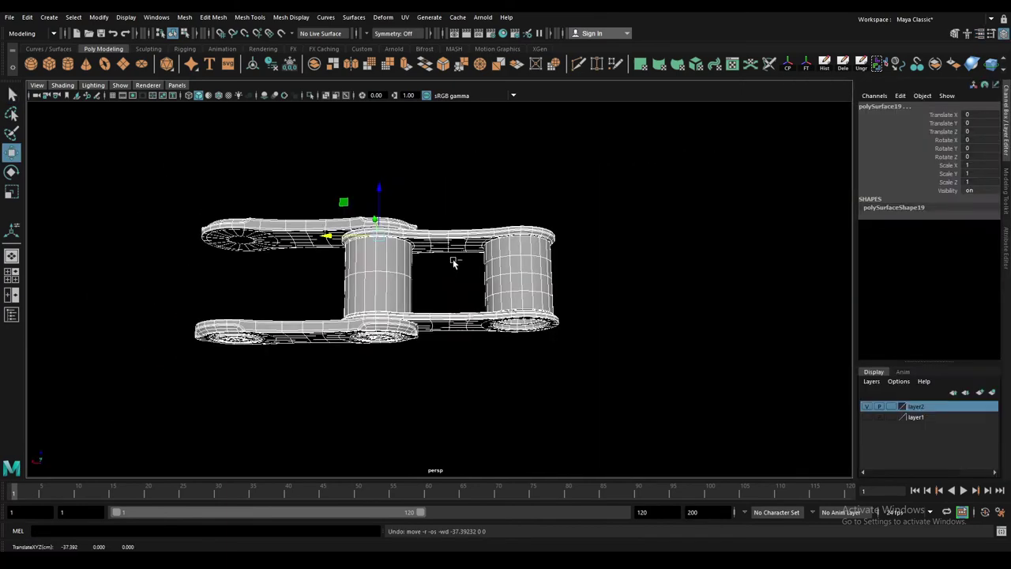
- Group the link pieces as group3, duplicate it and slide the copy along X
key("ctrl+g")
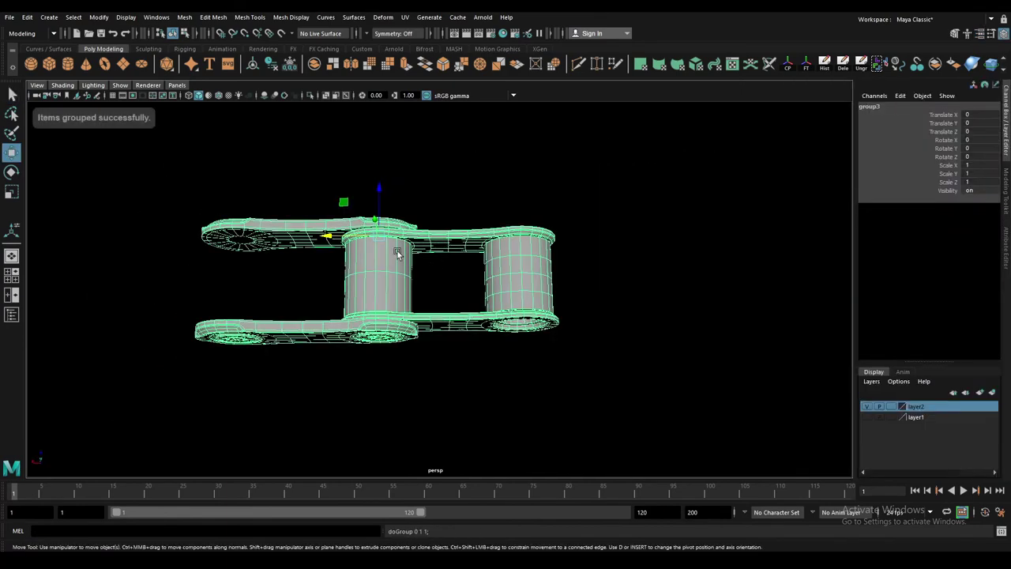
key("ctrl+d")
mouse_move(332, 237)
left_mouse_down()
mouse_move(606, 256)
mouse_move(395, 259)
mouse_move(487, 277)
left_mouse_up()
scroll(605, 256, "up", 5)
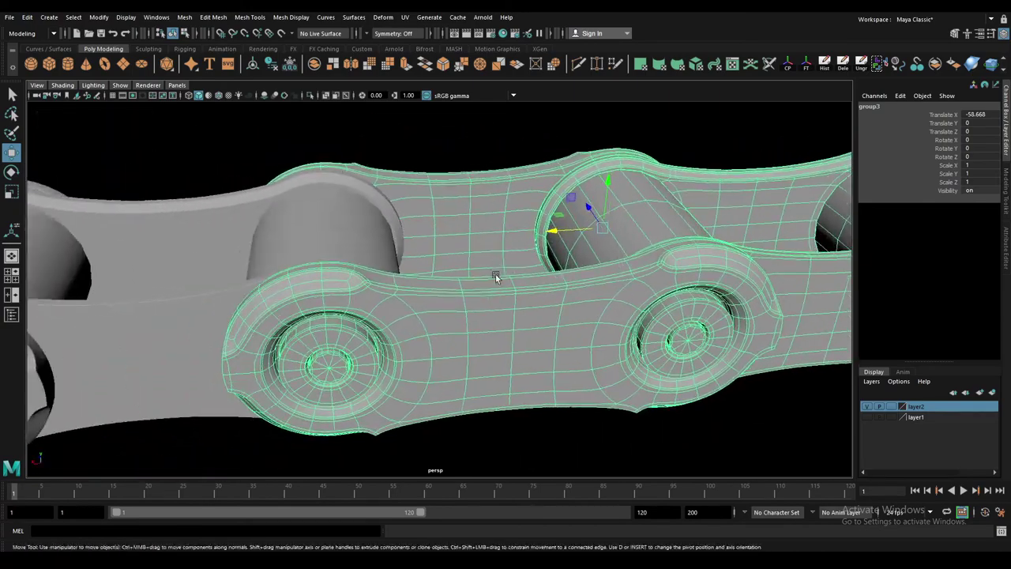
- Nudge the copy along X until its rollers mesh with the original, then box-select both links
left_click(218, 96)
mouse_move(523, 227)
left_mouse_down("alt")
mouse_move(593, 238)
mouse_move(579, 242)
mouse_move(575, 230)
left_mouse_up("alt")
key("1")
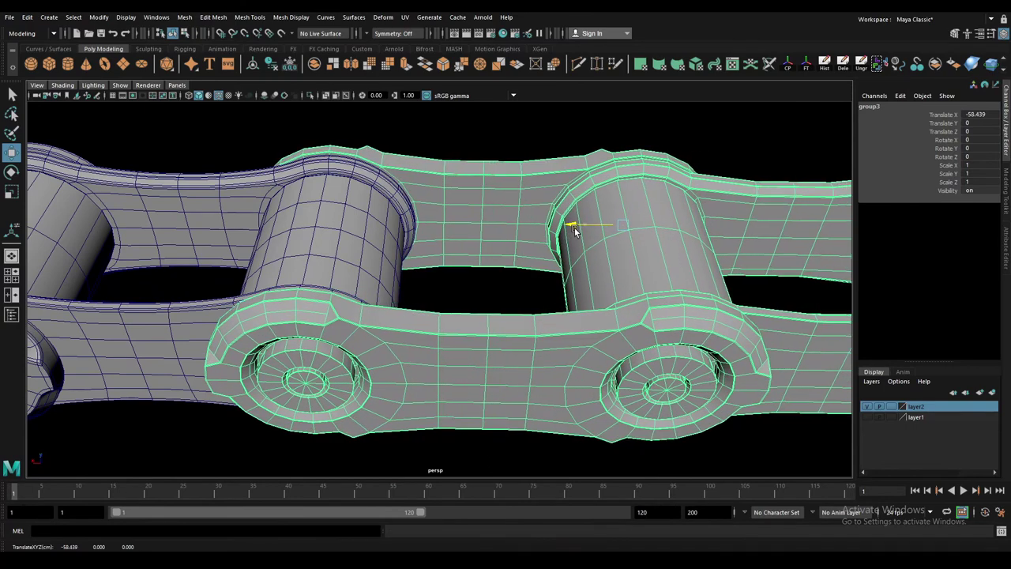
left_click_drag(574, 226, 575, 226)
scroll(505, 260, "down", 5)
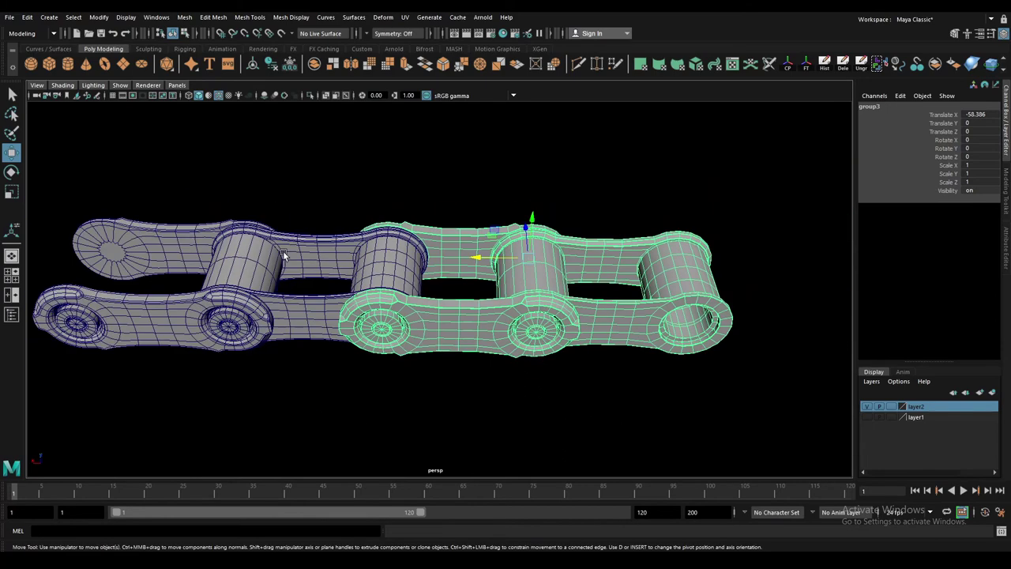
left_click_drag(202, 186, 724, 344)
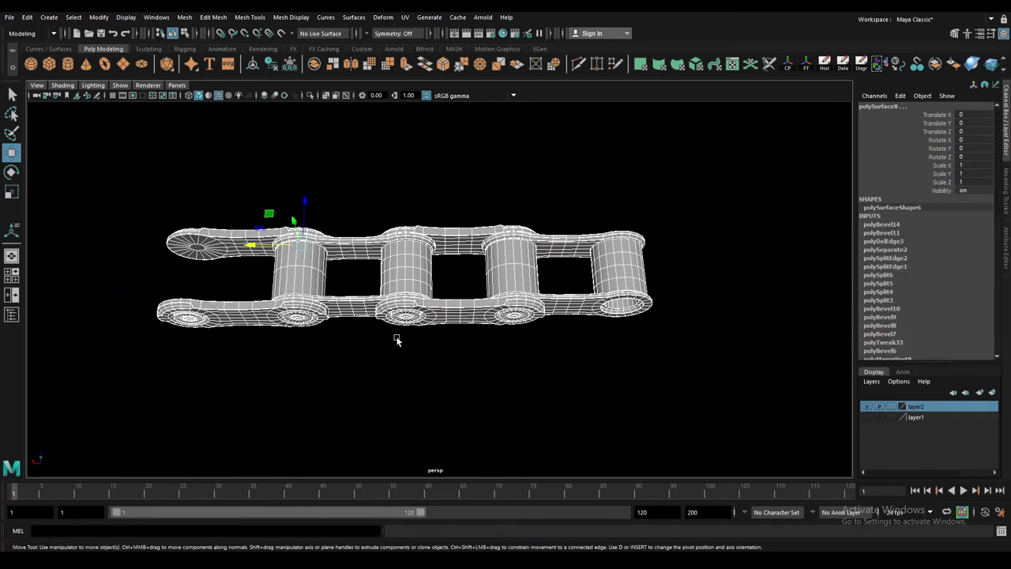
- Group the two links as group4 and move the duplicated pair along X into line
key("ctrl+g")
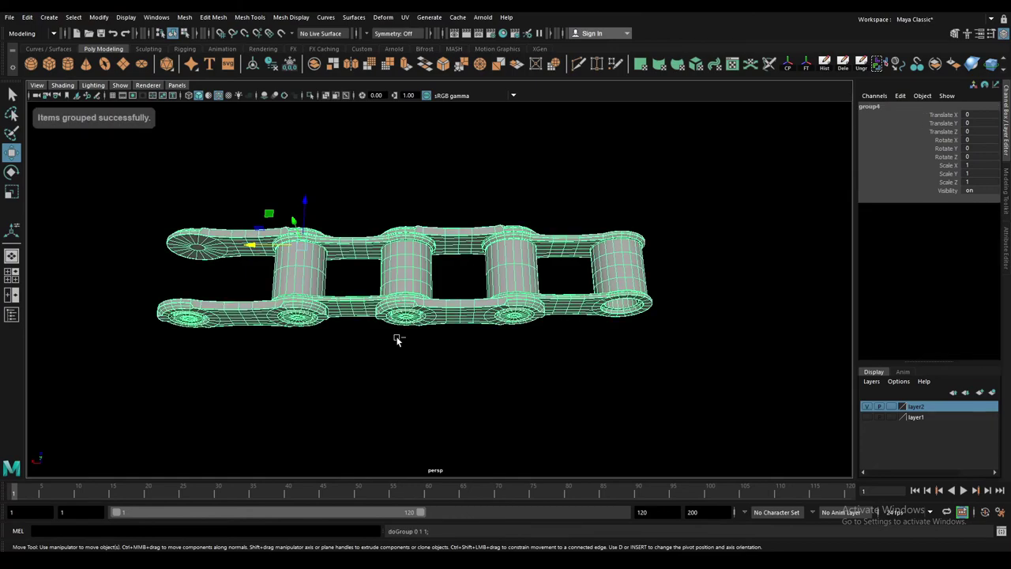
left_click_drag(256, 245, 661, 280)
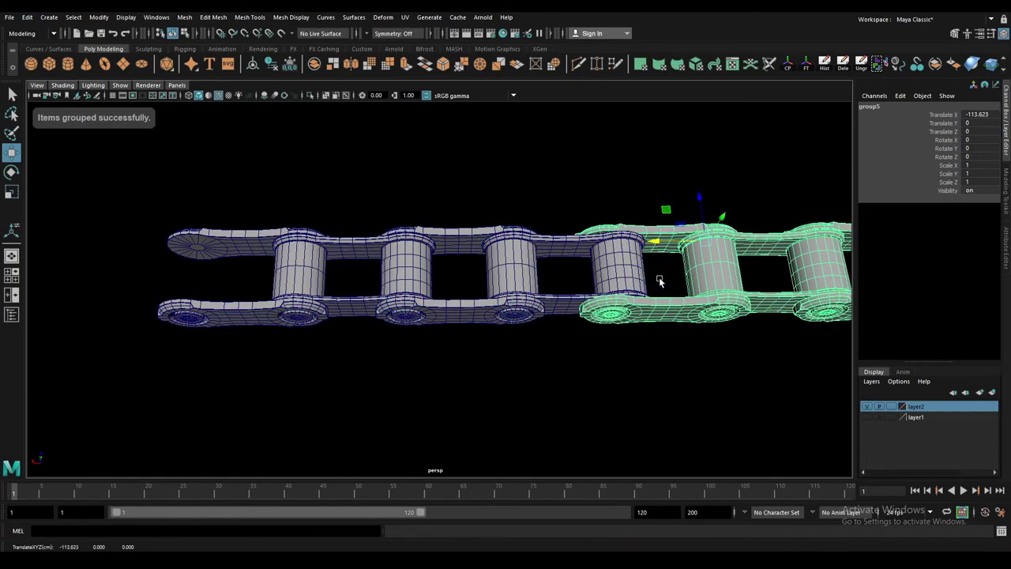
scroll(699, 234, "up", 2)
scroll(397, 289, "up", 3)
left_click_drag(469, 211, 447, 210)
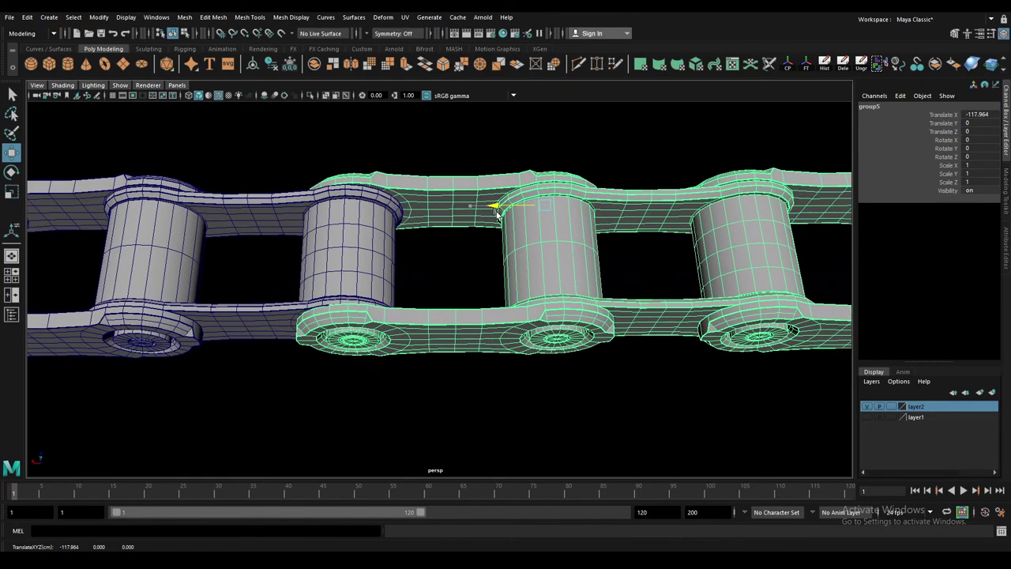
scroll(490, 204, "up", 2)
scroll(514, 200, "up", 3)
scroll(554, 203, "up", 1)
left_click_drag(553, 203, 526, 203)
scroll(505, 213, "down", 3)
scroll(483, 225, "down", 3)
left_click_drag(442, 237, 388, 327, "alt")
- Repeat the offset duplicate with Shift+D to lengthen the chain, then select the whole chain
key("shift+d")
key("shift+d")
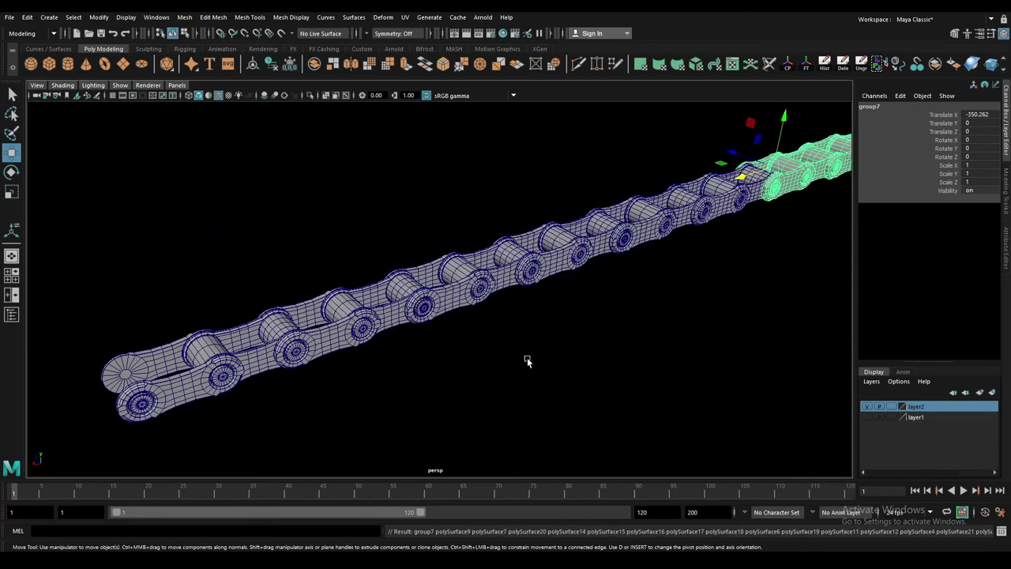
mouse_move(426, 355)
left_mouse_down("alt")
mouse_move(511, 338)
mouse_move(344, 181)
left_mouse_up("alt")
left_click(510, 332)
left_click_drag(624, 405, 623, 406)
- Apply smooth mesh preview to the whole chain, confirming the smooth level check
left_click_drag(558, 368, 520, 376, "alt")
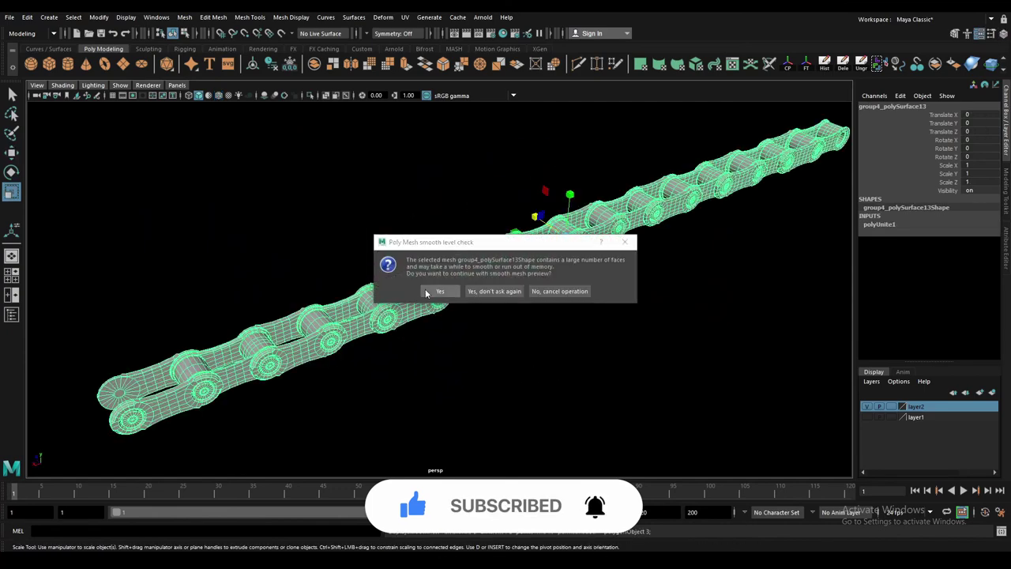
left_click(428, 292)
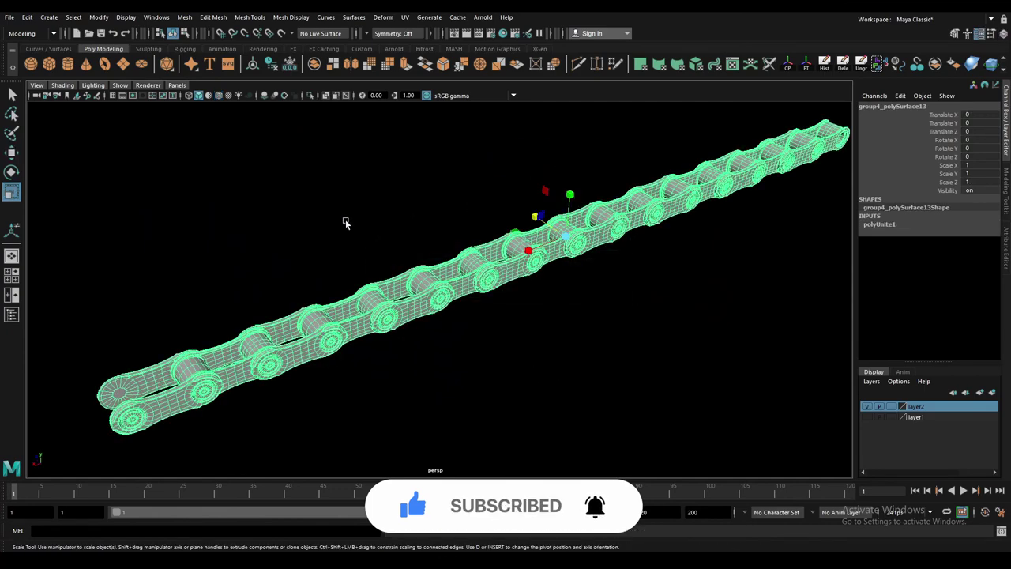
left_click(345, 223)
- Give the viewport a grey background and show it full screen
left_click_drag(454, 356, 466, 345, "alt")
key("alt+b")
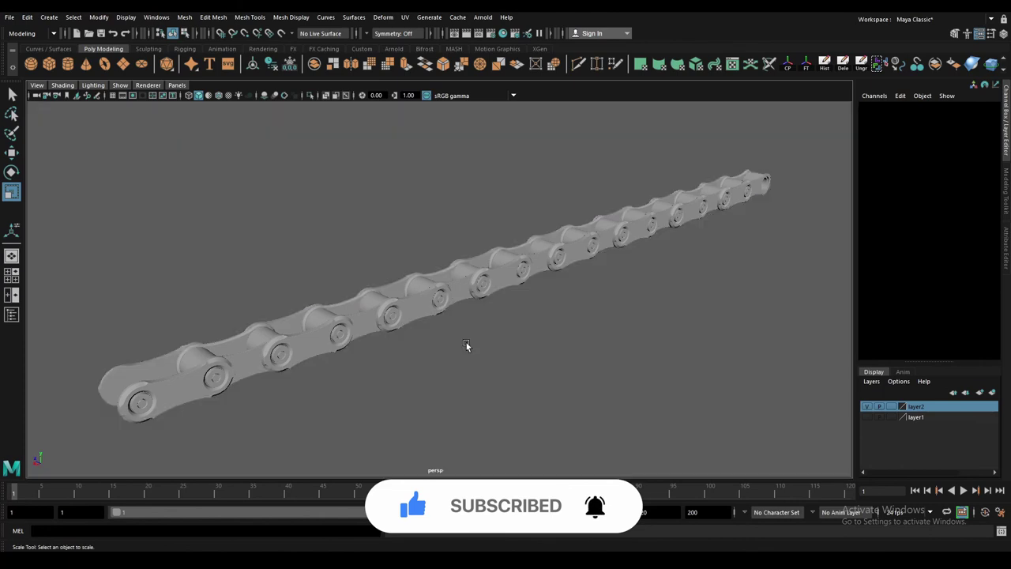
key("ctrl+space")
mouse_move(477, 339)
left_mouse_down("alt")
mouse_move(476, 352)
mouse_move(471, 332)
mouse_move(411, 339)
left_mouse_up("alt")
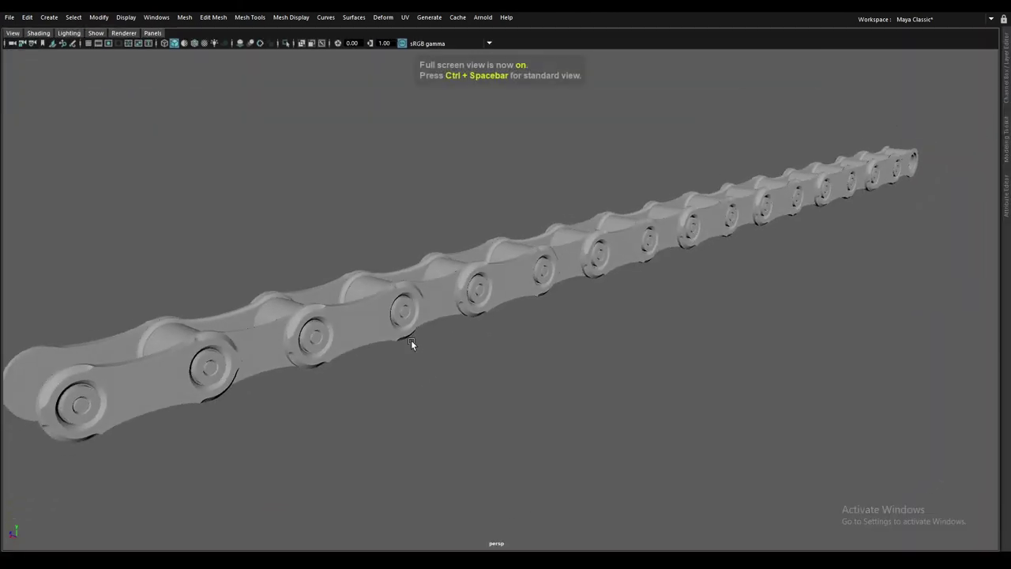
right_click_drag(339, 335, 366, 343, "alt")
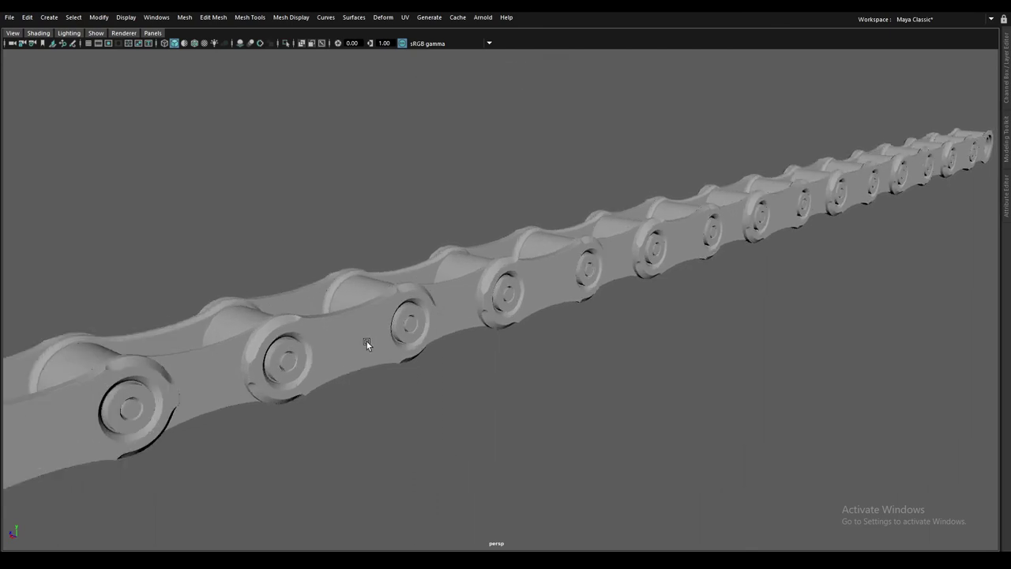
left_click(196, 43)
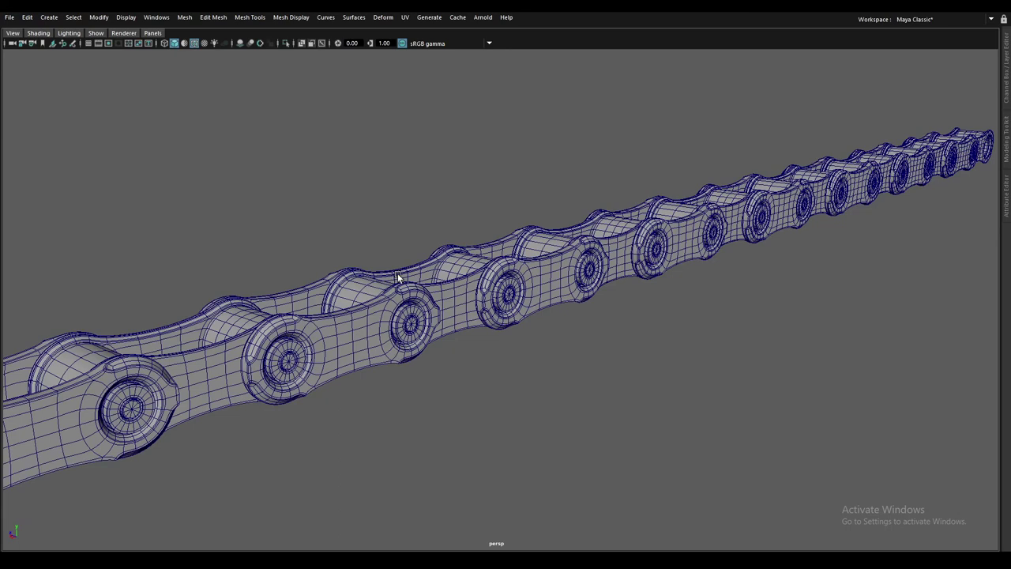
left_click(195, 43)
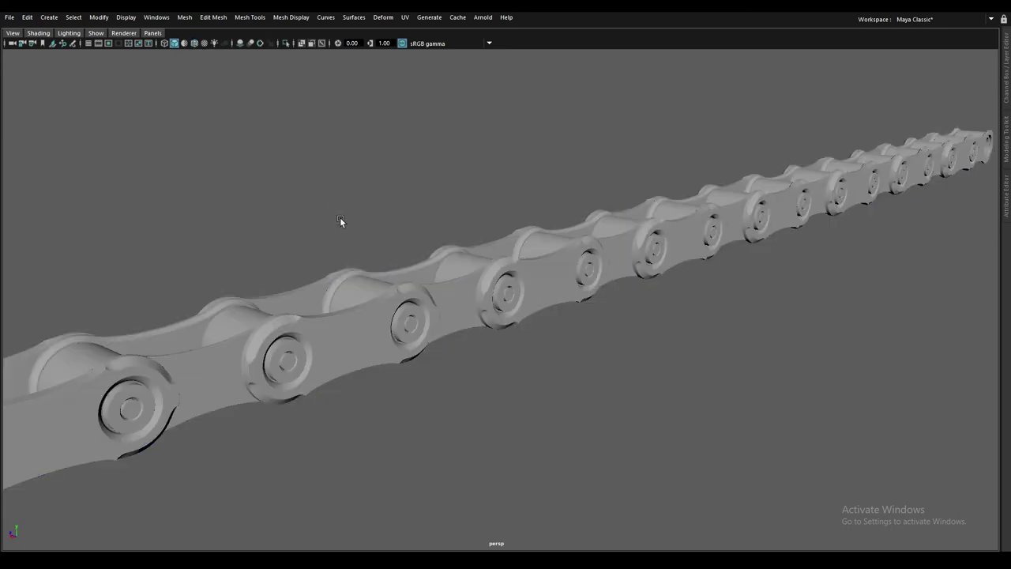